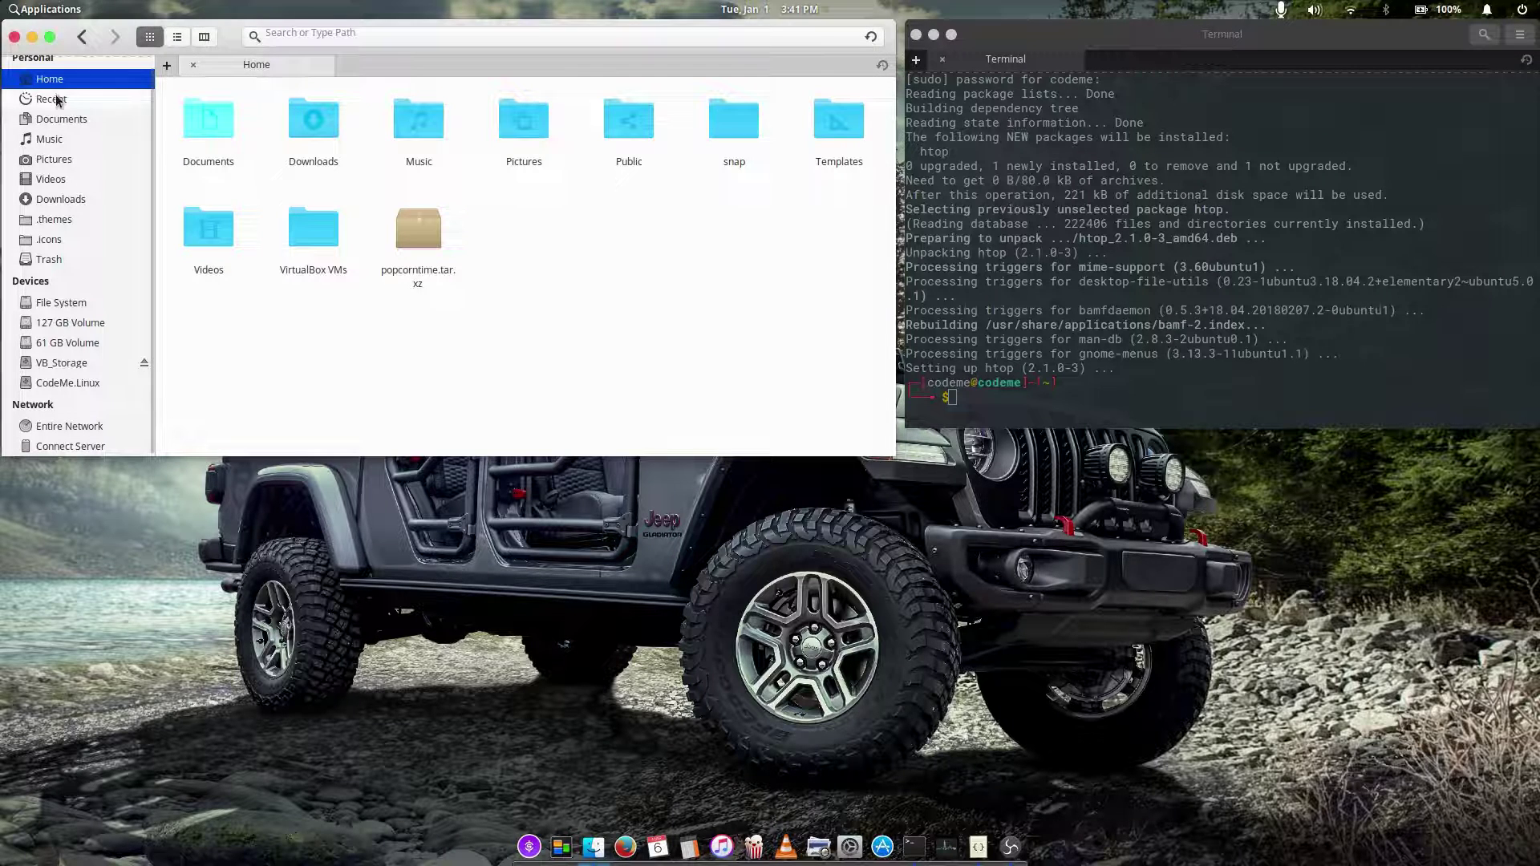
- Minimize Files and open the 'whatsapp install' notes in the Code editor
left_click(33, 37)
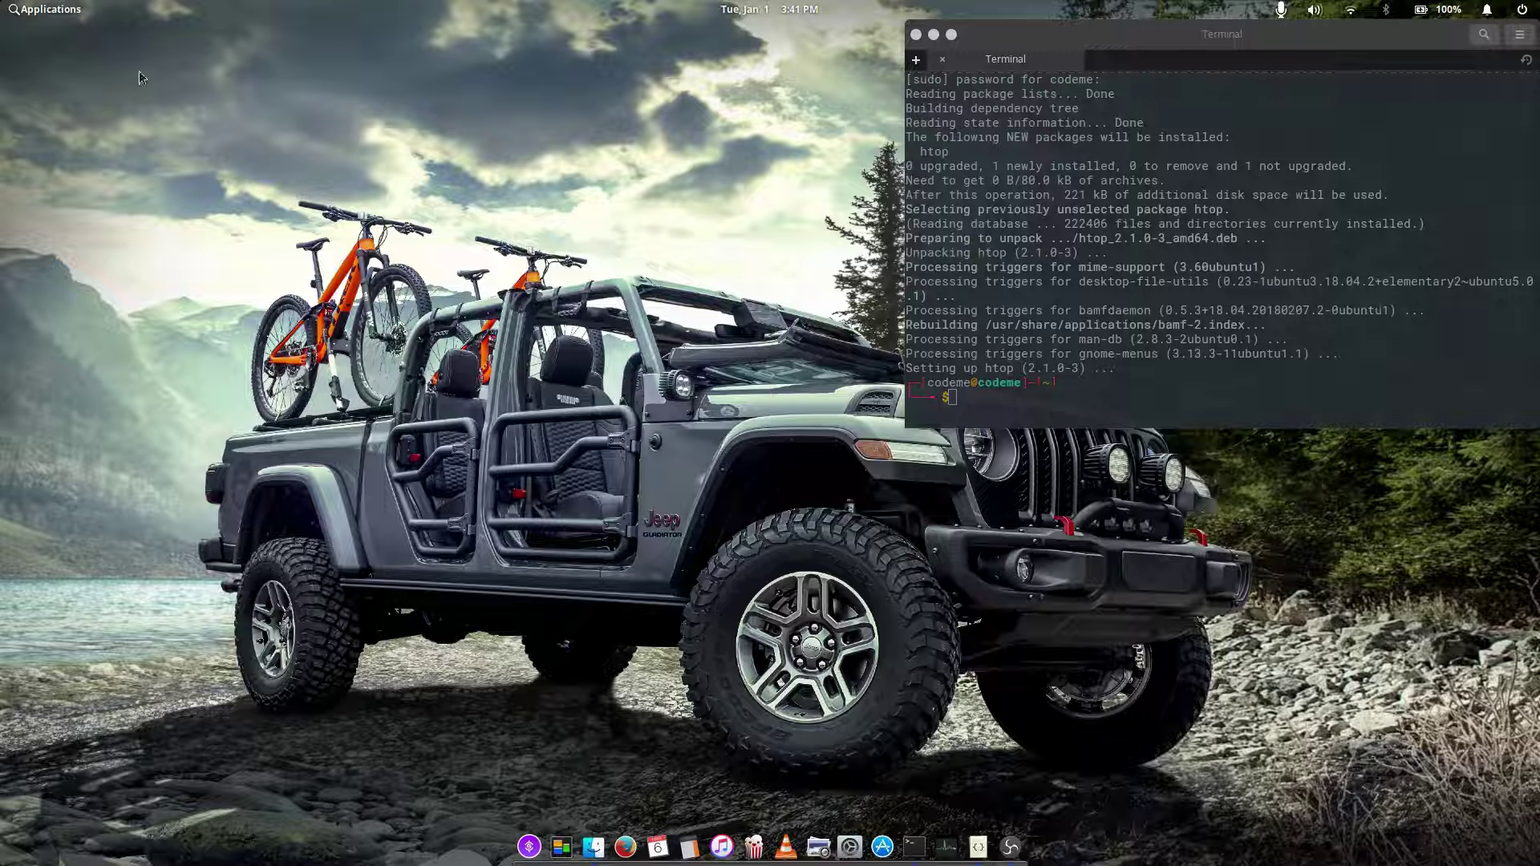
left_click(45, 14)
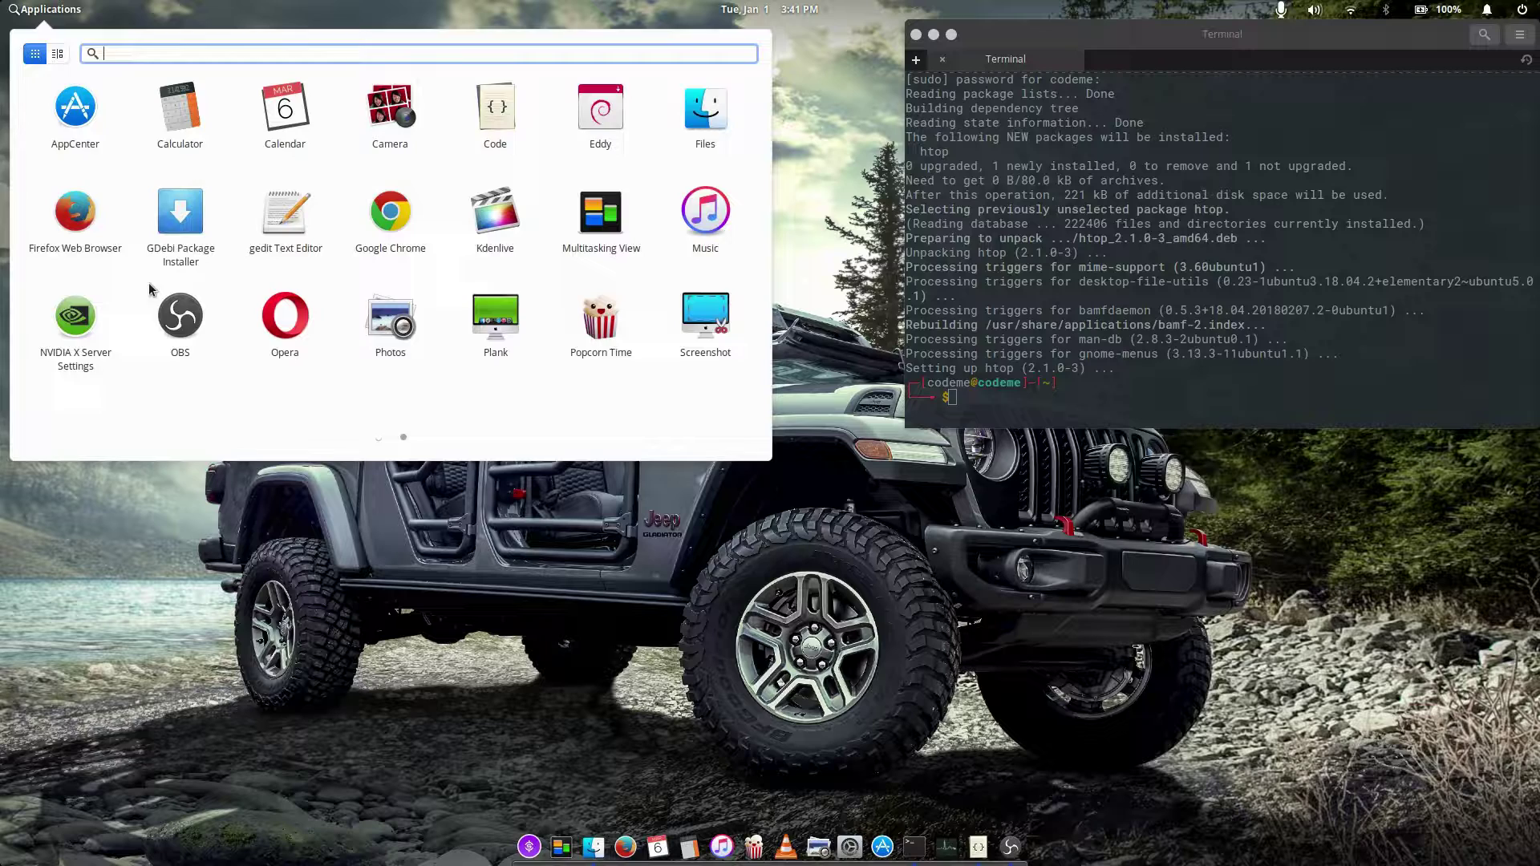
left_click(247, 575)
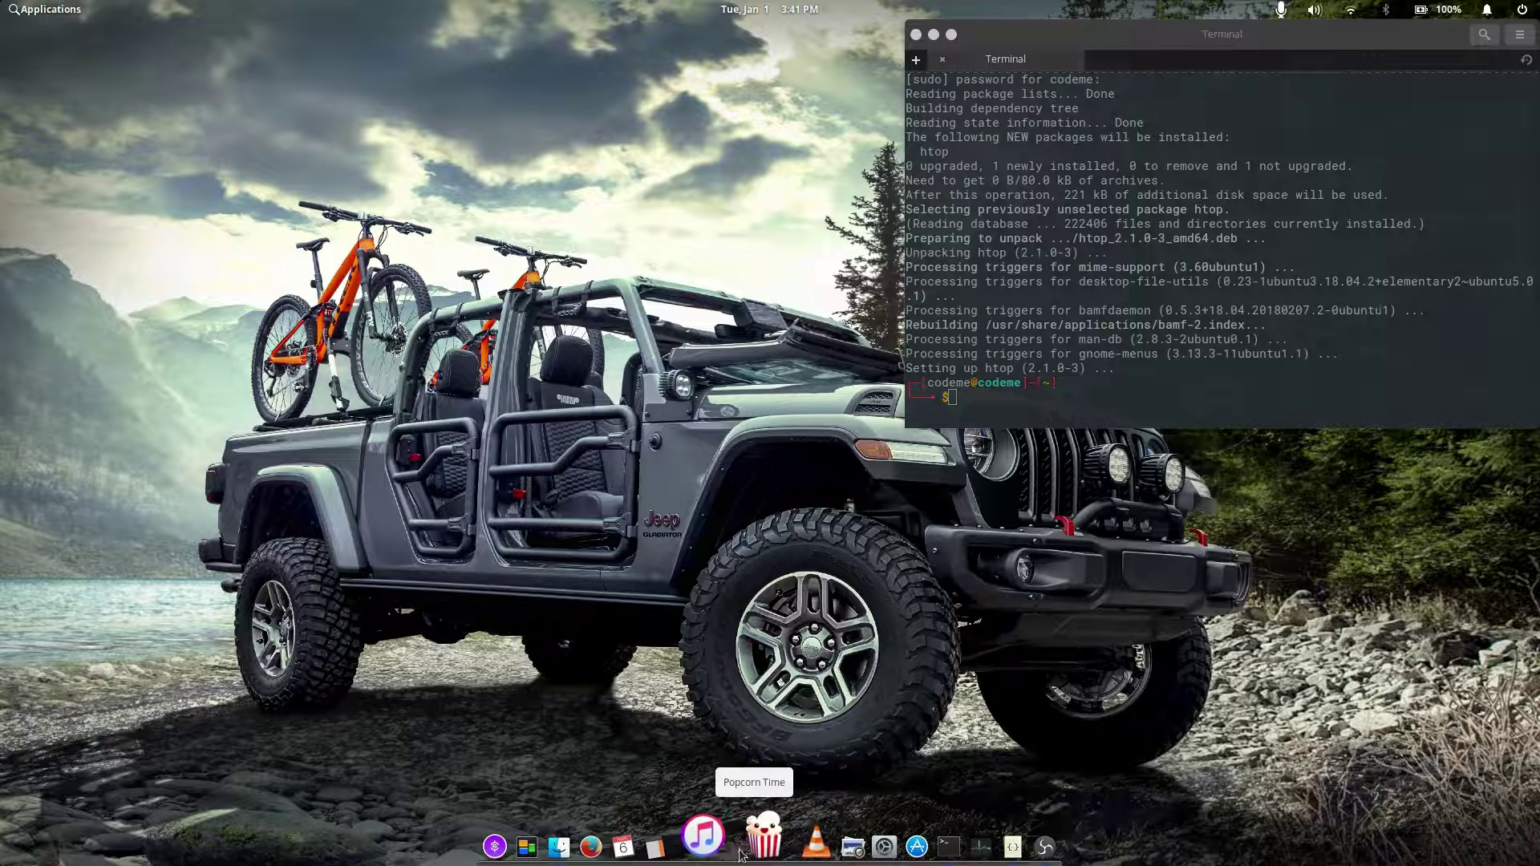
left_click(979, 837)
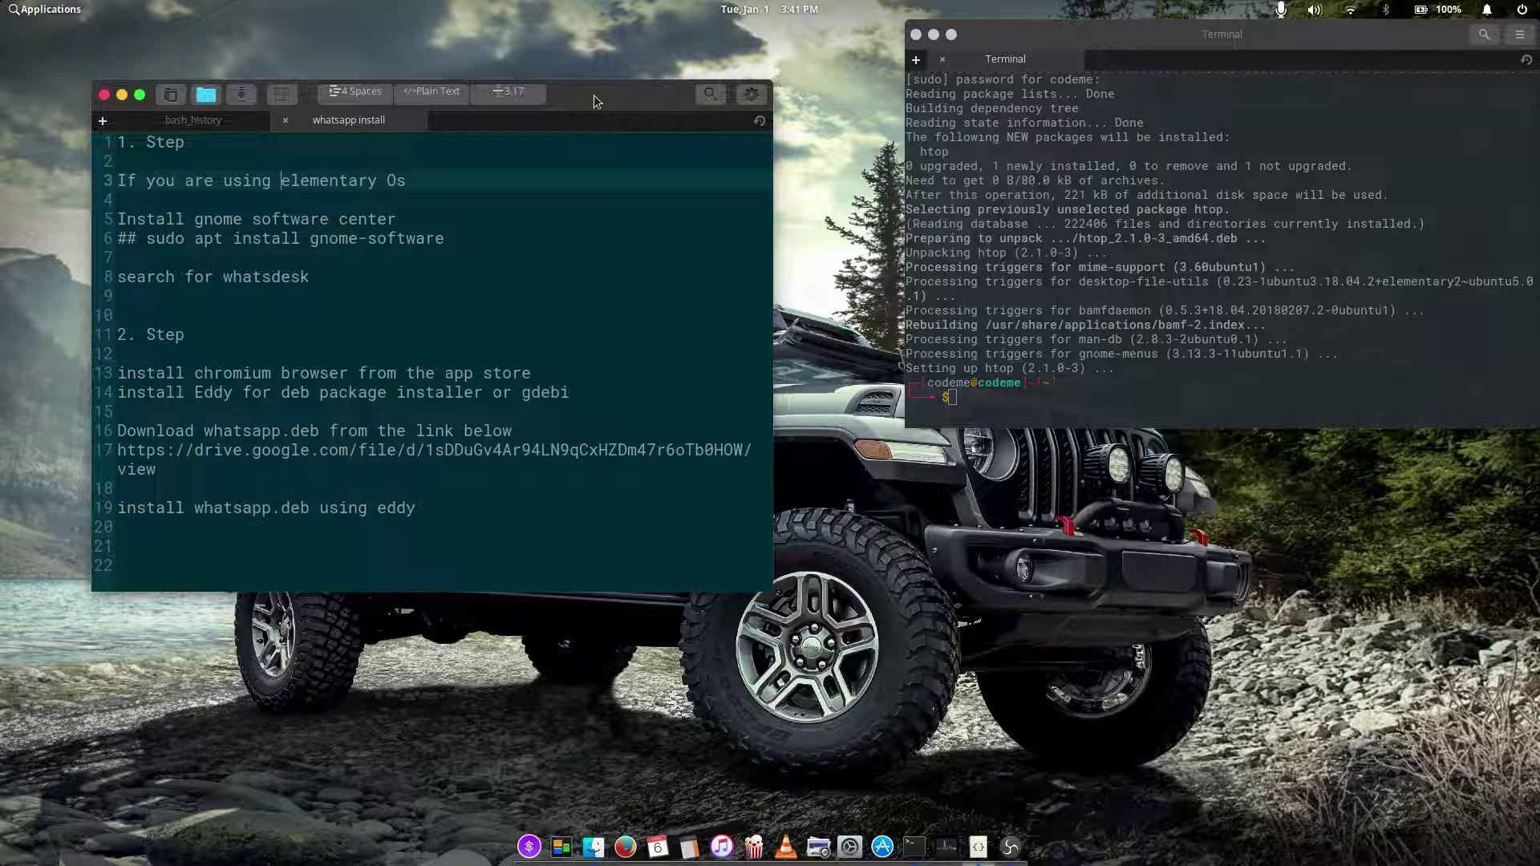
- Move the notes window up-left and review the gnome-software and whatsdesk lines
left_click_drag(592, 97, 518, 73)
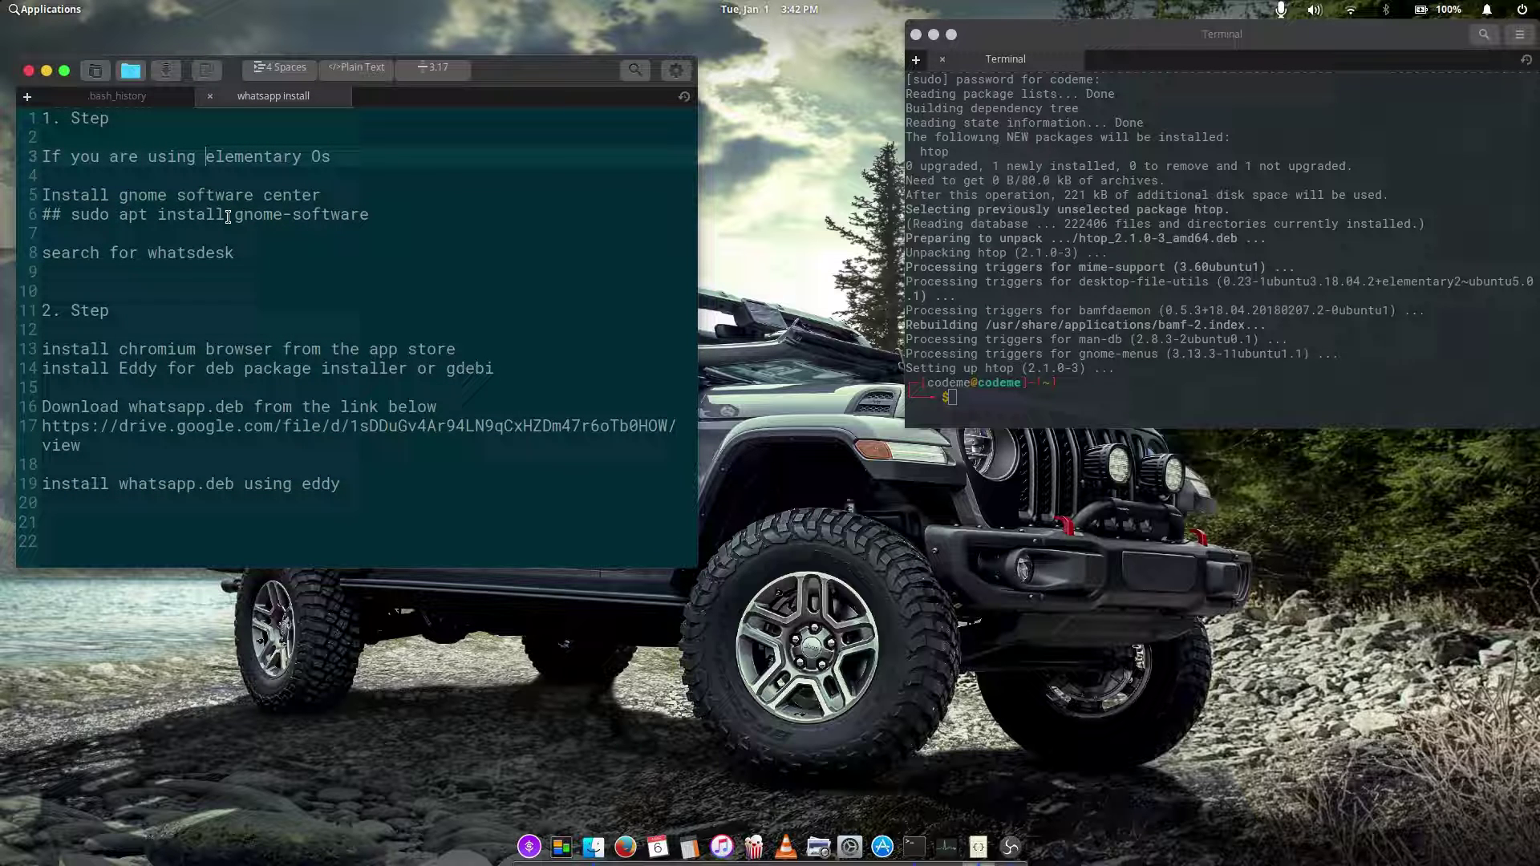
left_click_drag(225, 215, 401, 214)
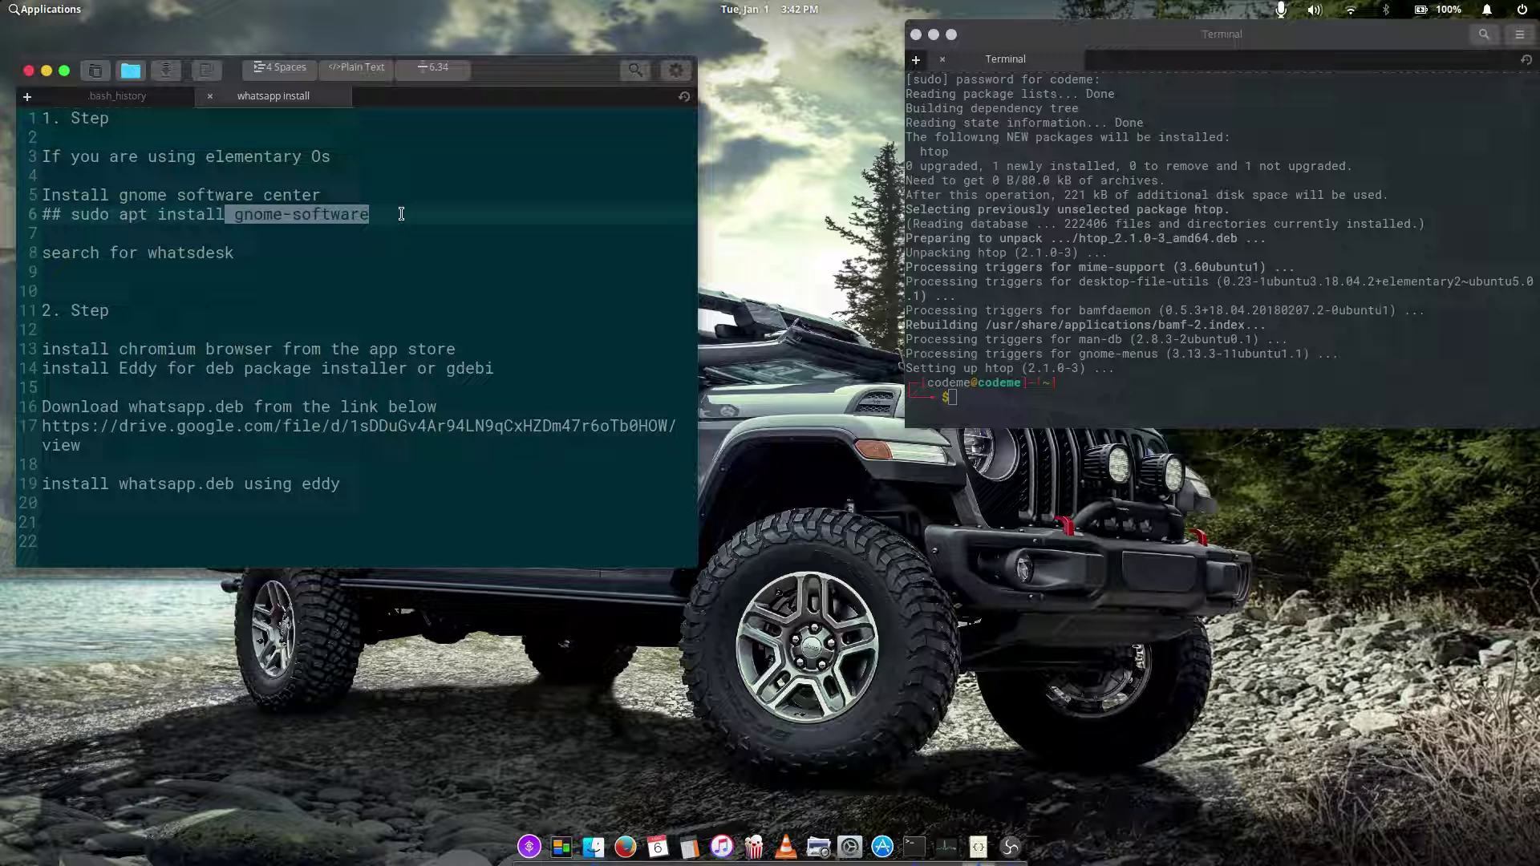
left_click(299, 232)
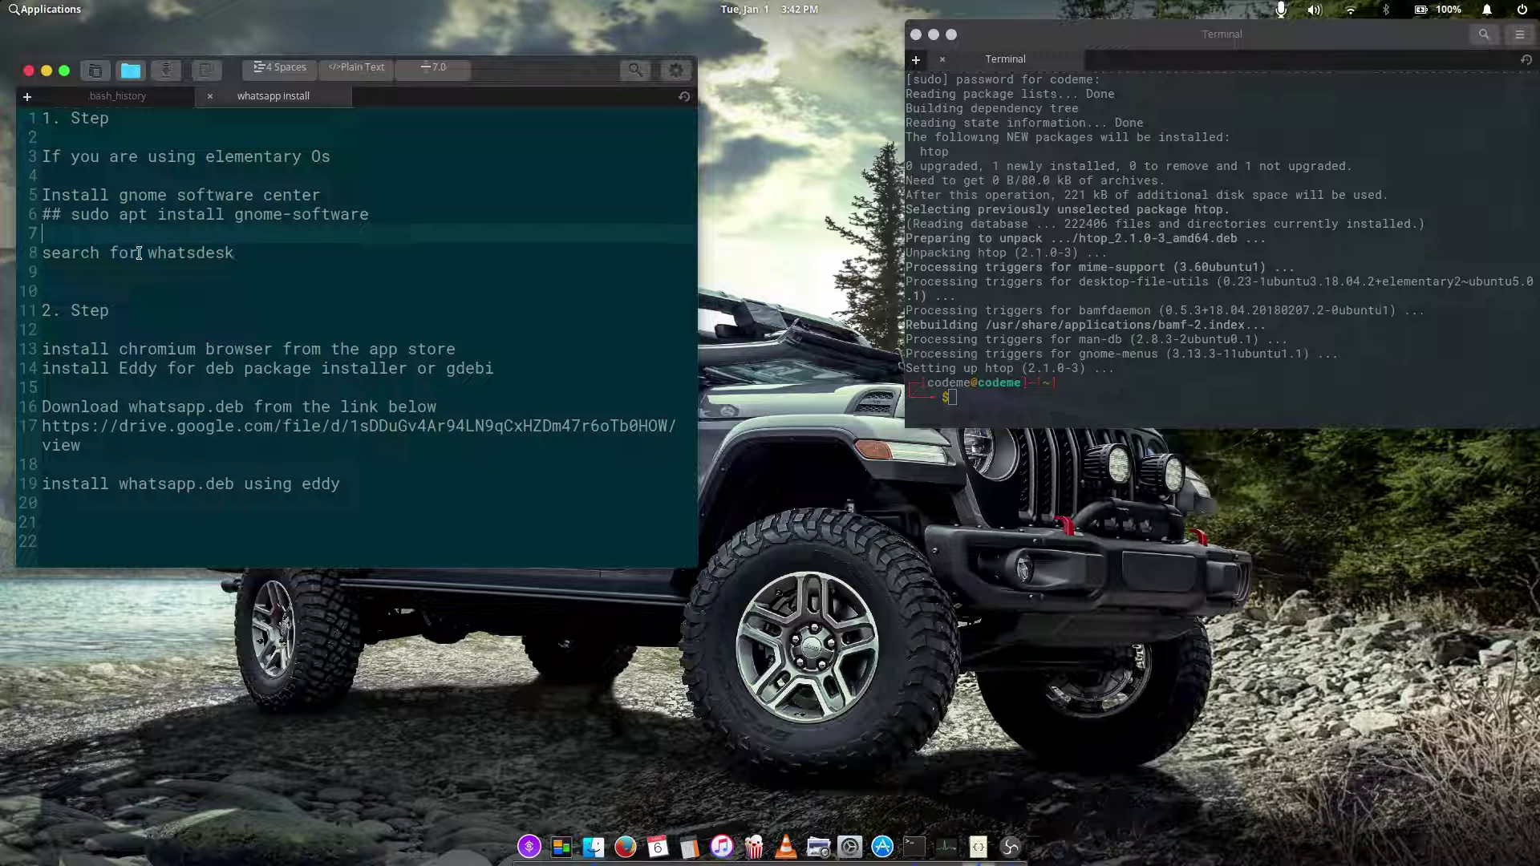
double_click(190, 254)
left_click(282, 290)
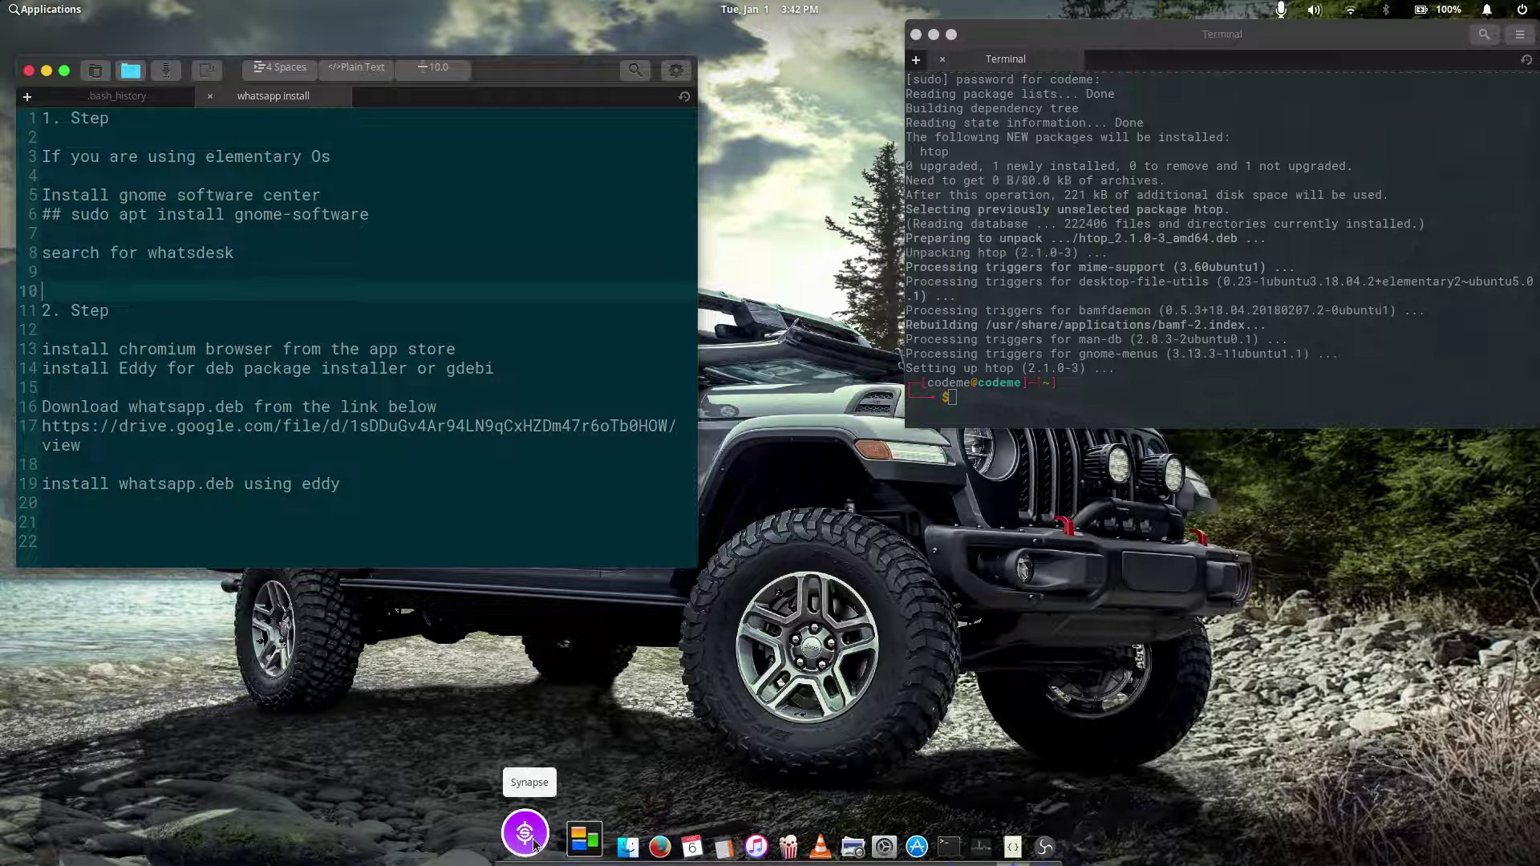
- Launch the Opera browser from Synapse
left_click(526, 830)
type("op")
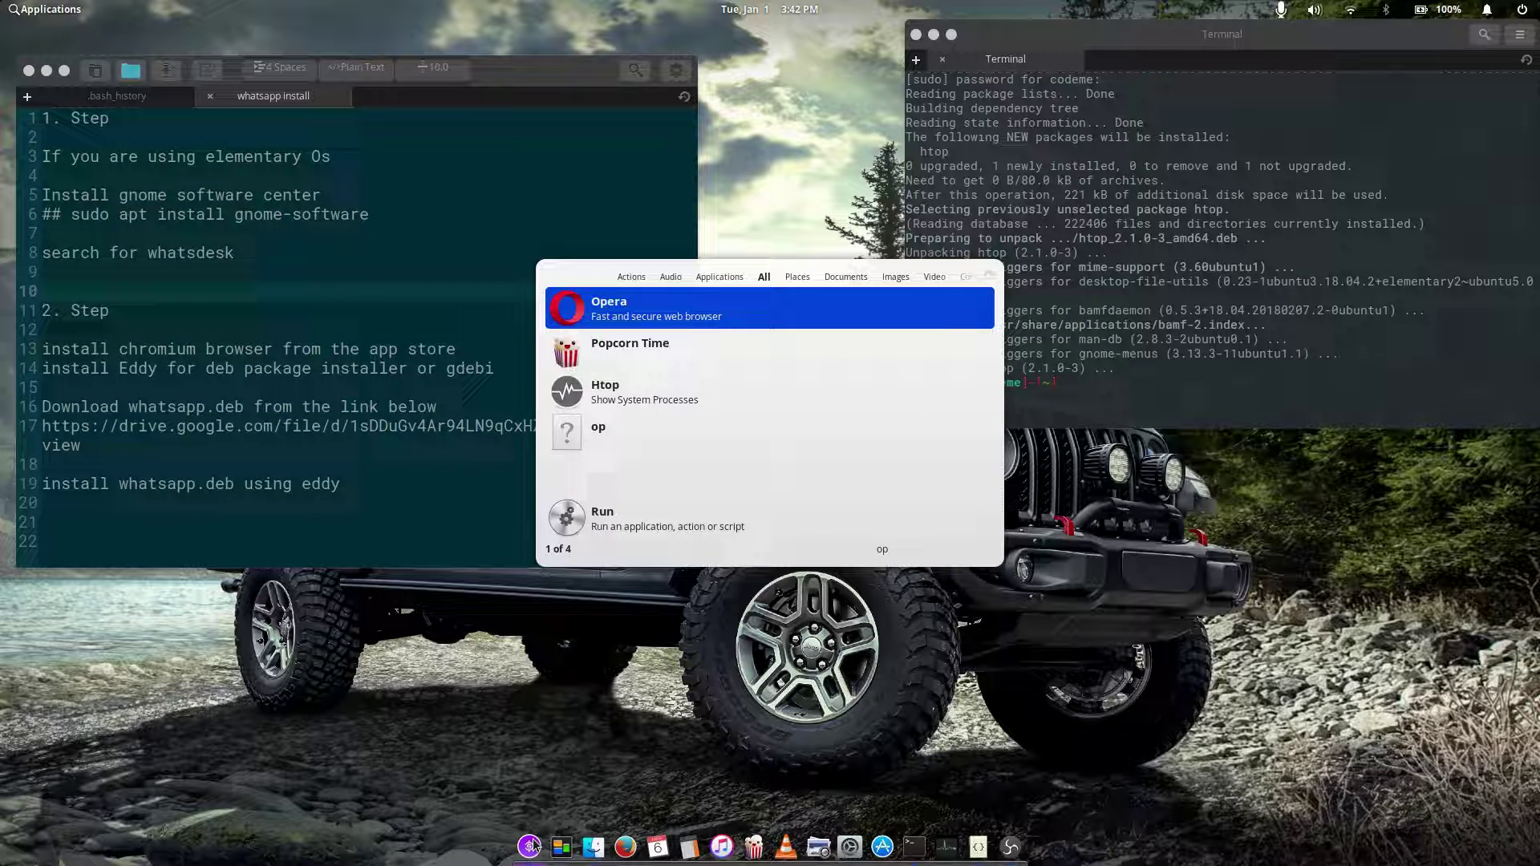
left_click(665, 316)
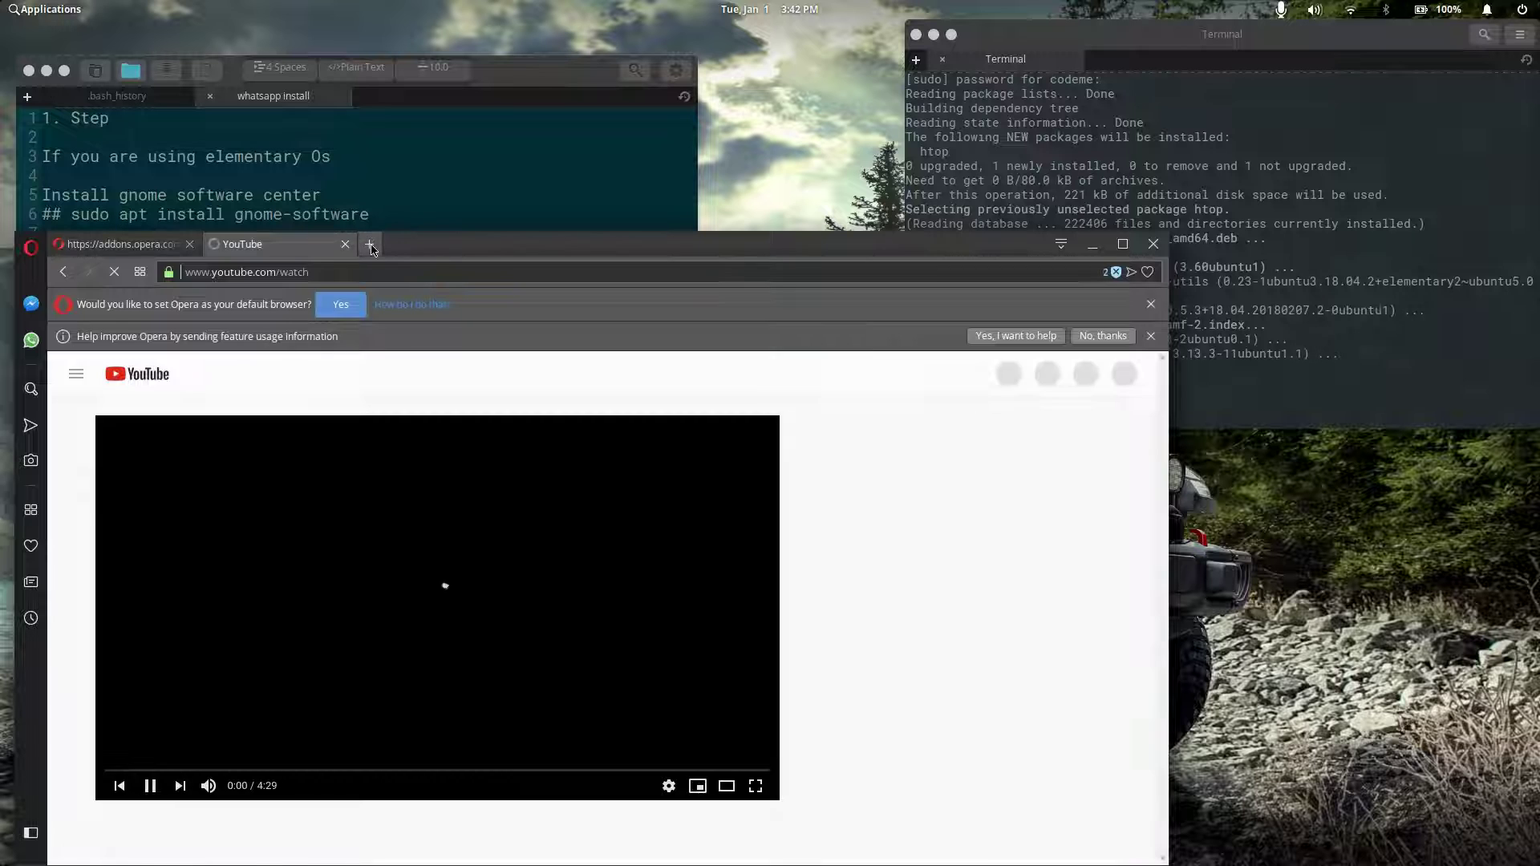
- Search 'whatsapp web' in a new tab, open the WhatsApp Web result, then minimize Opera
left_click(370, 244)
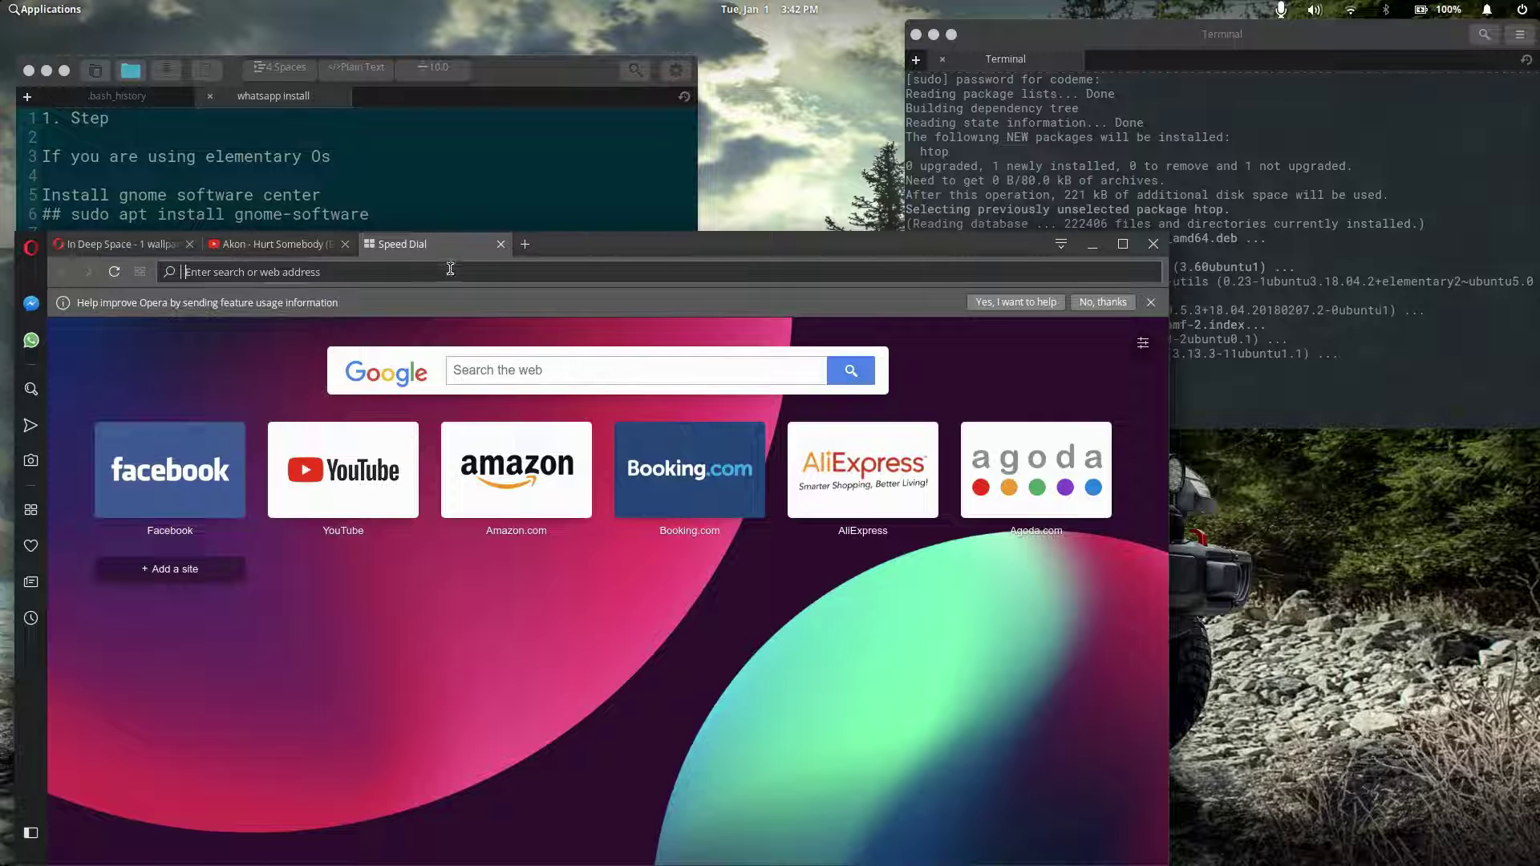
type("whga")
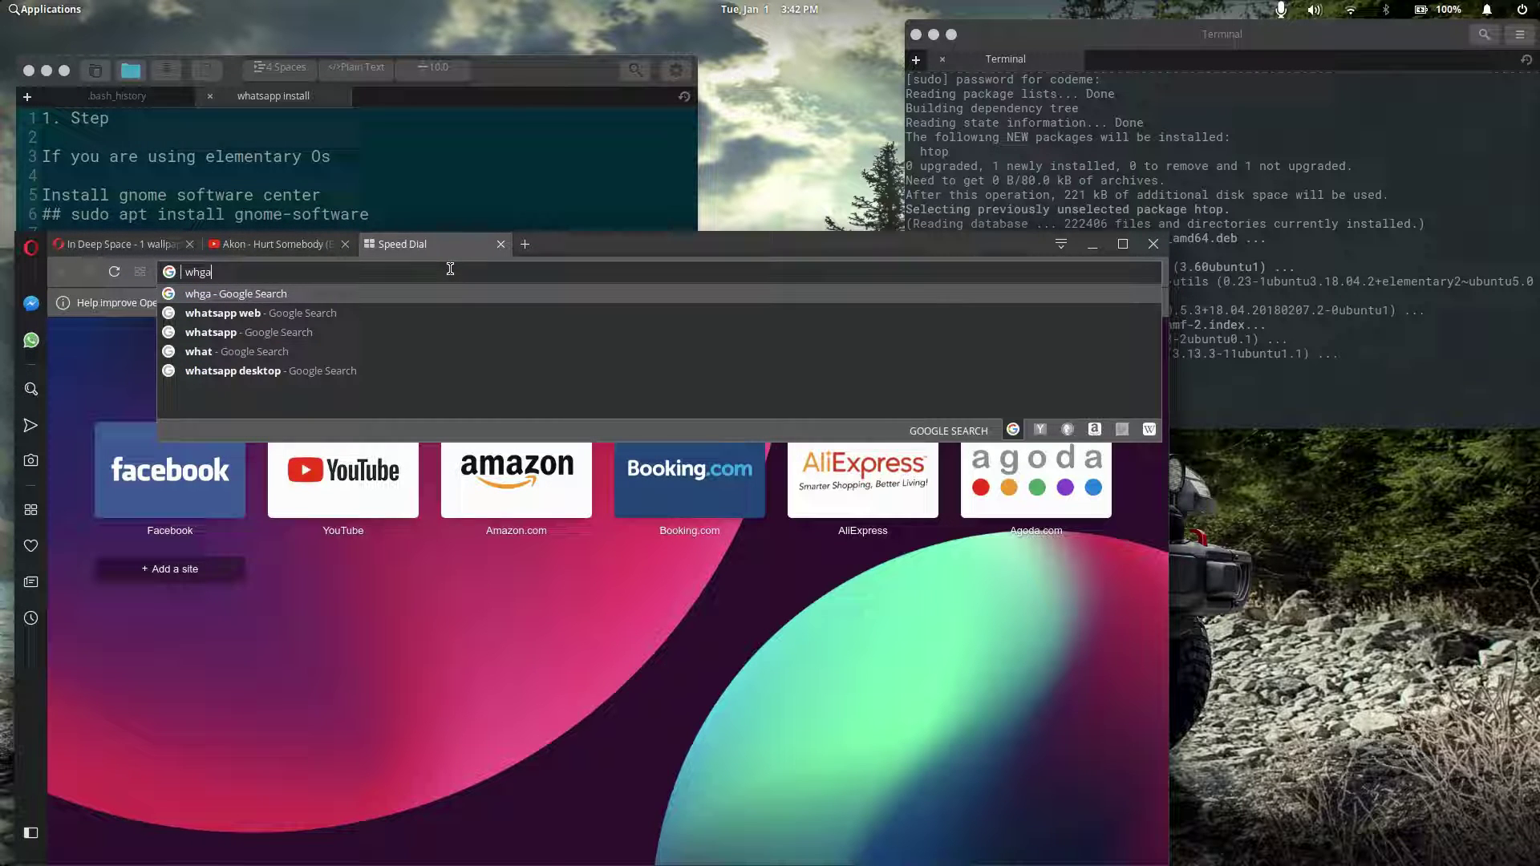
key("BackSpace")
key("BackSpace")
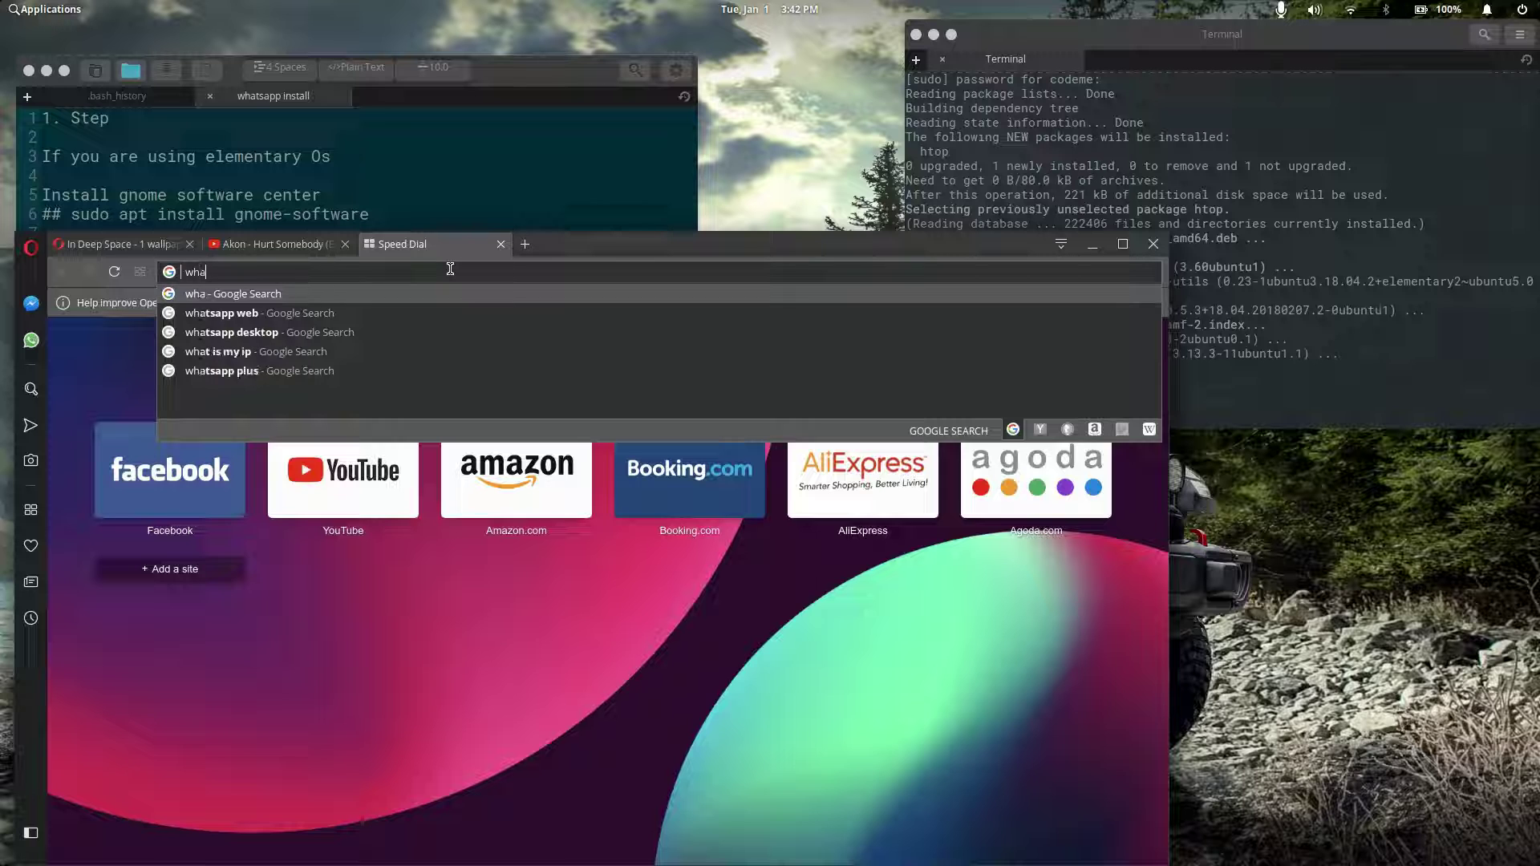
type("ats")
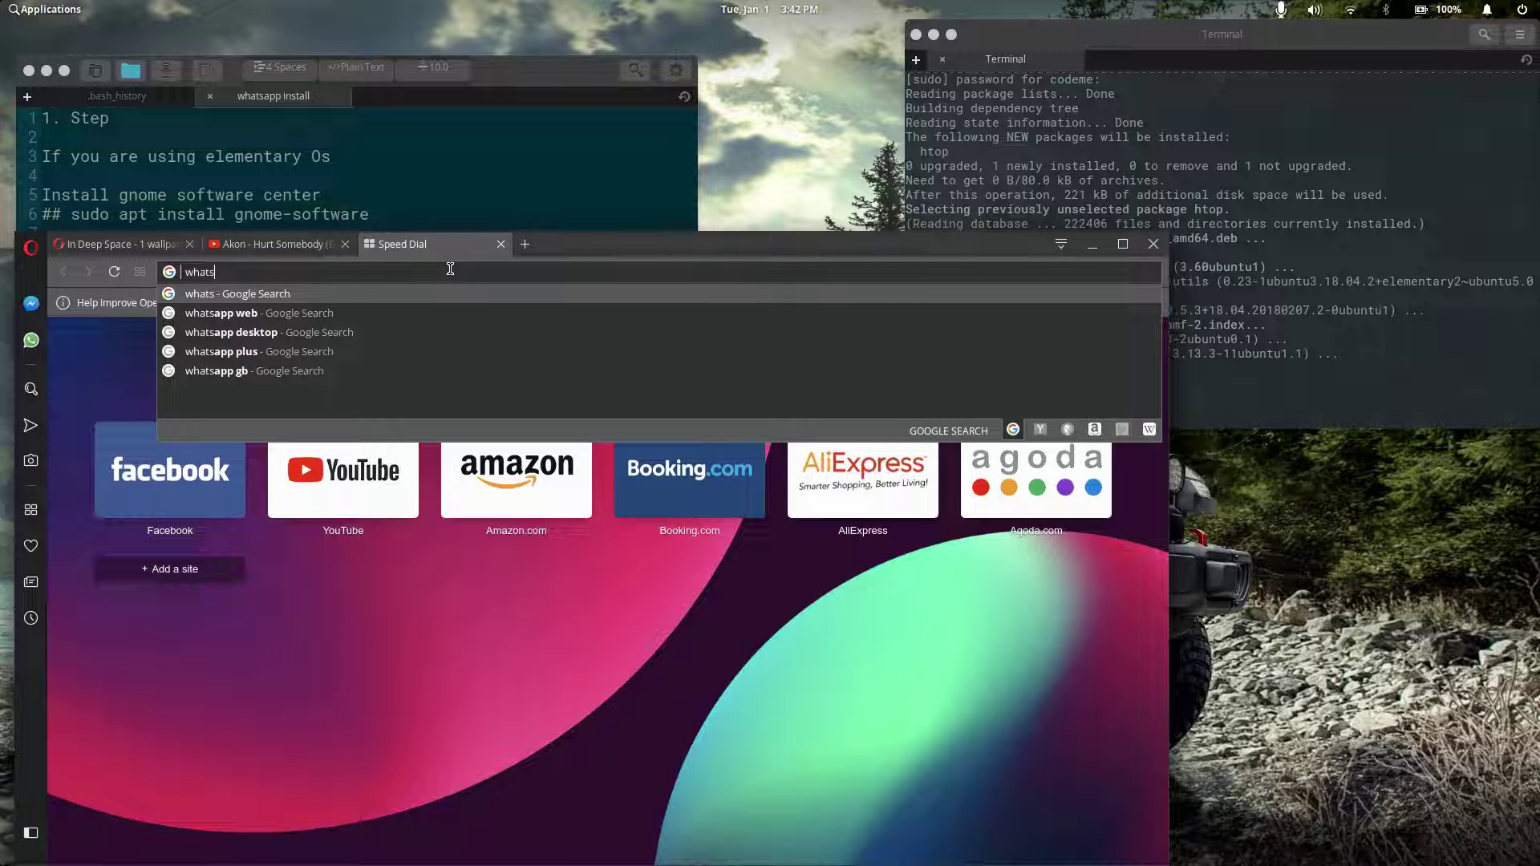
key("Down")
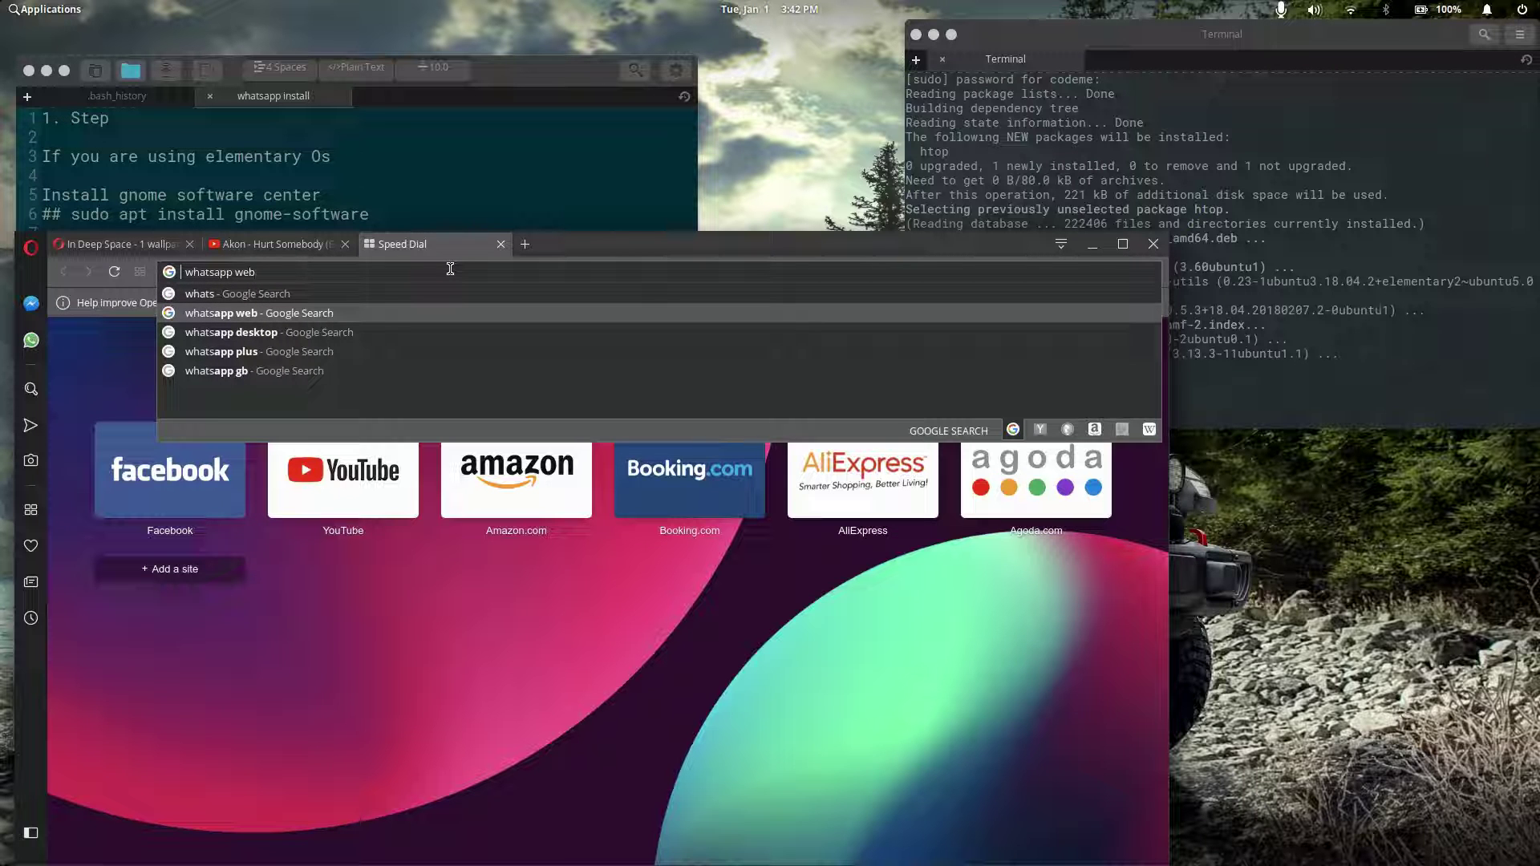
key("Return")
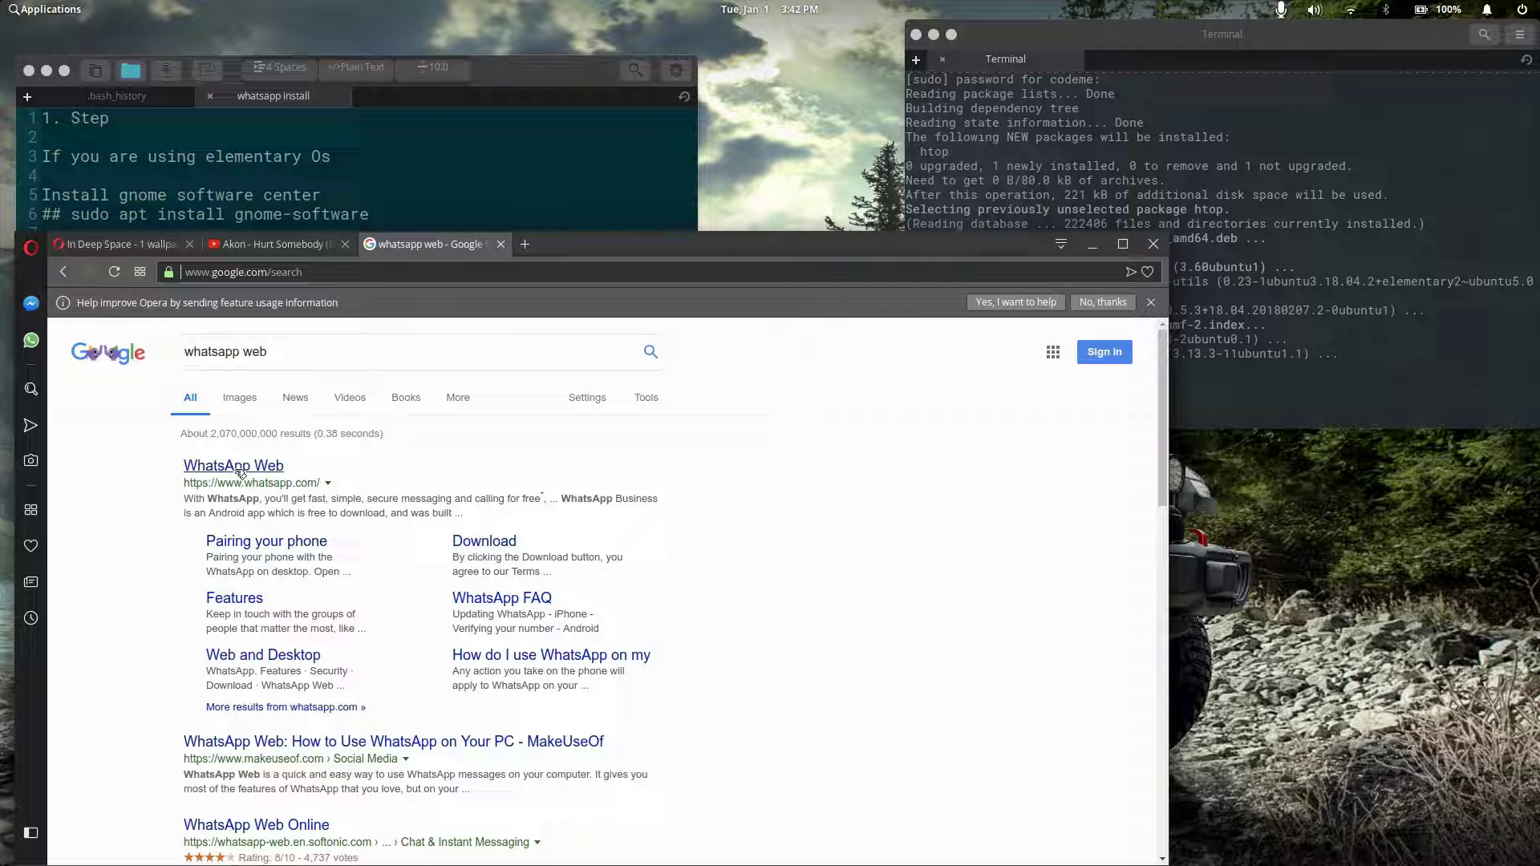
left_click(252, 471)
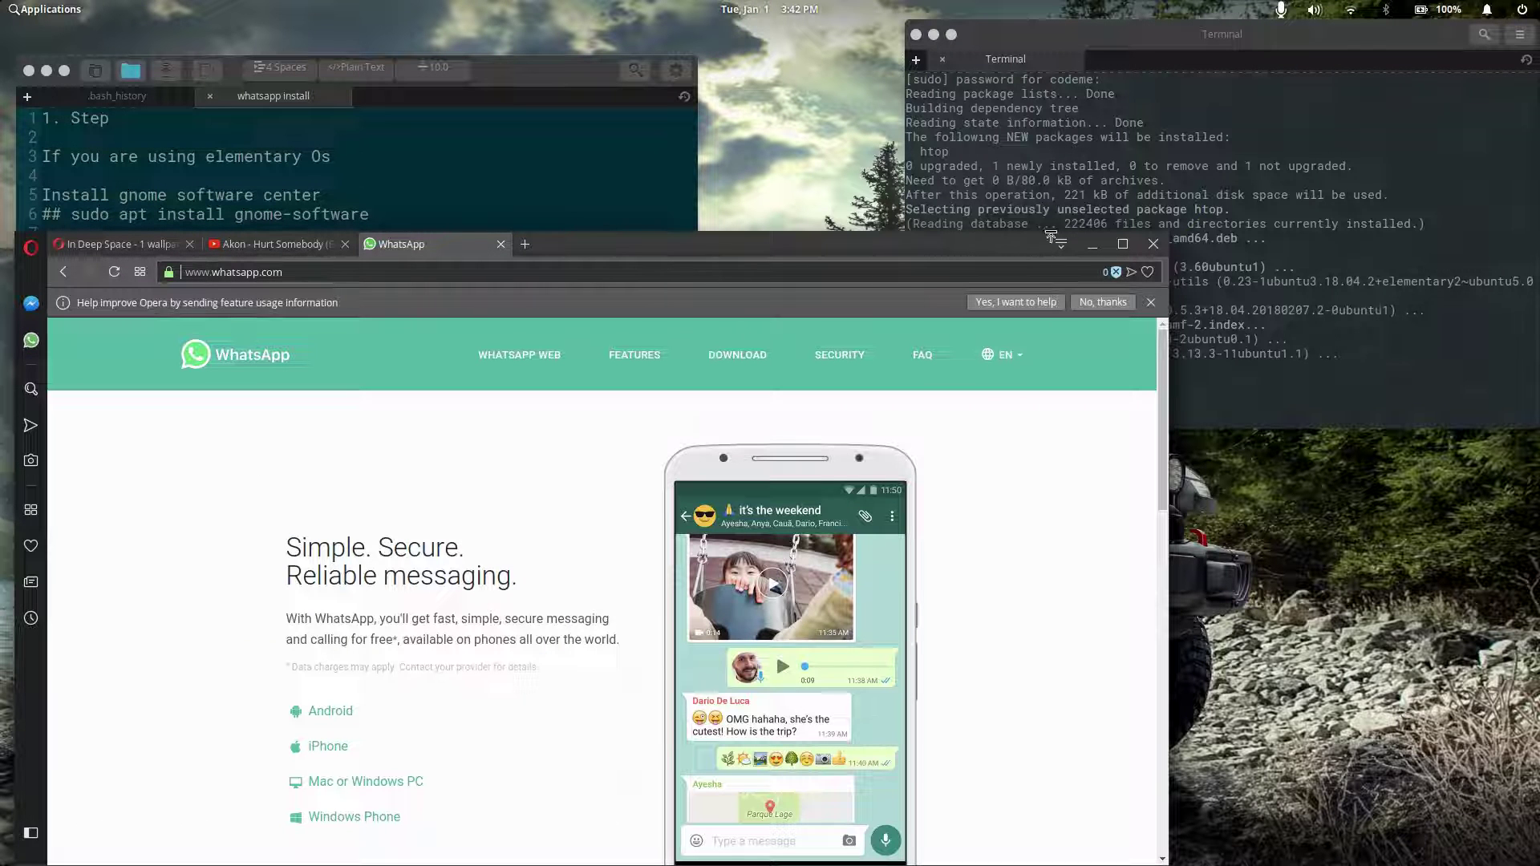
left_click_drag(826, 247, 874, 157)
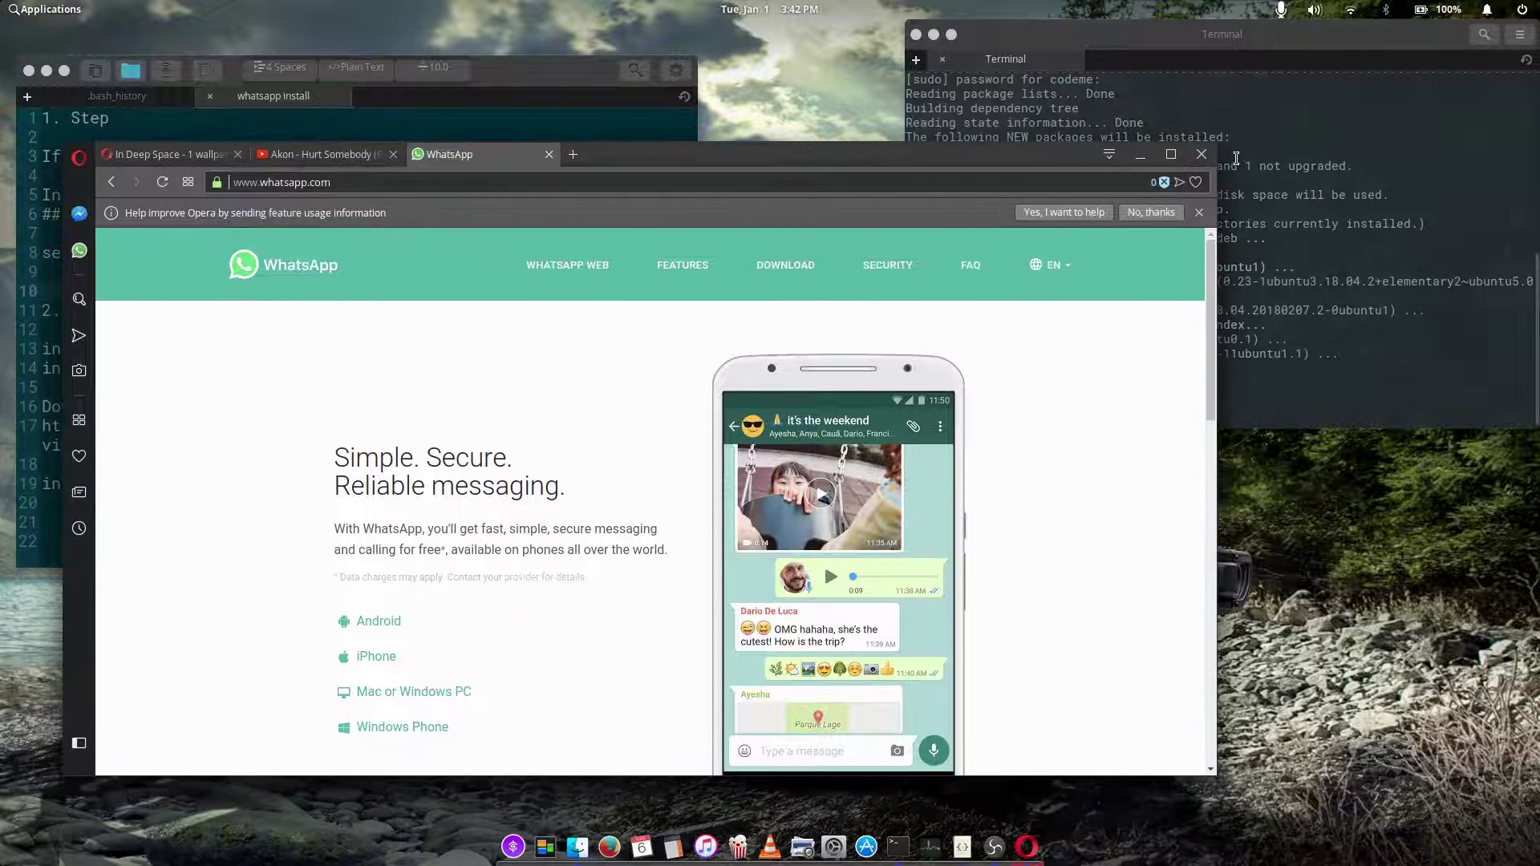
left_click(1141, 157)
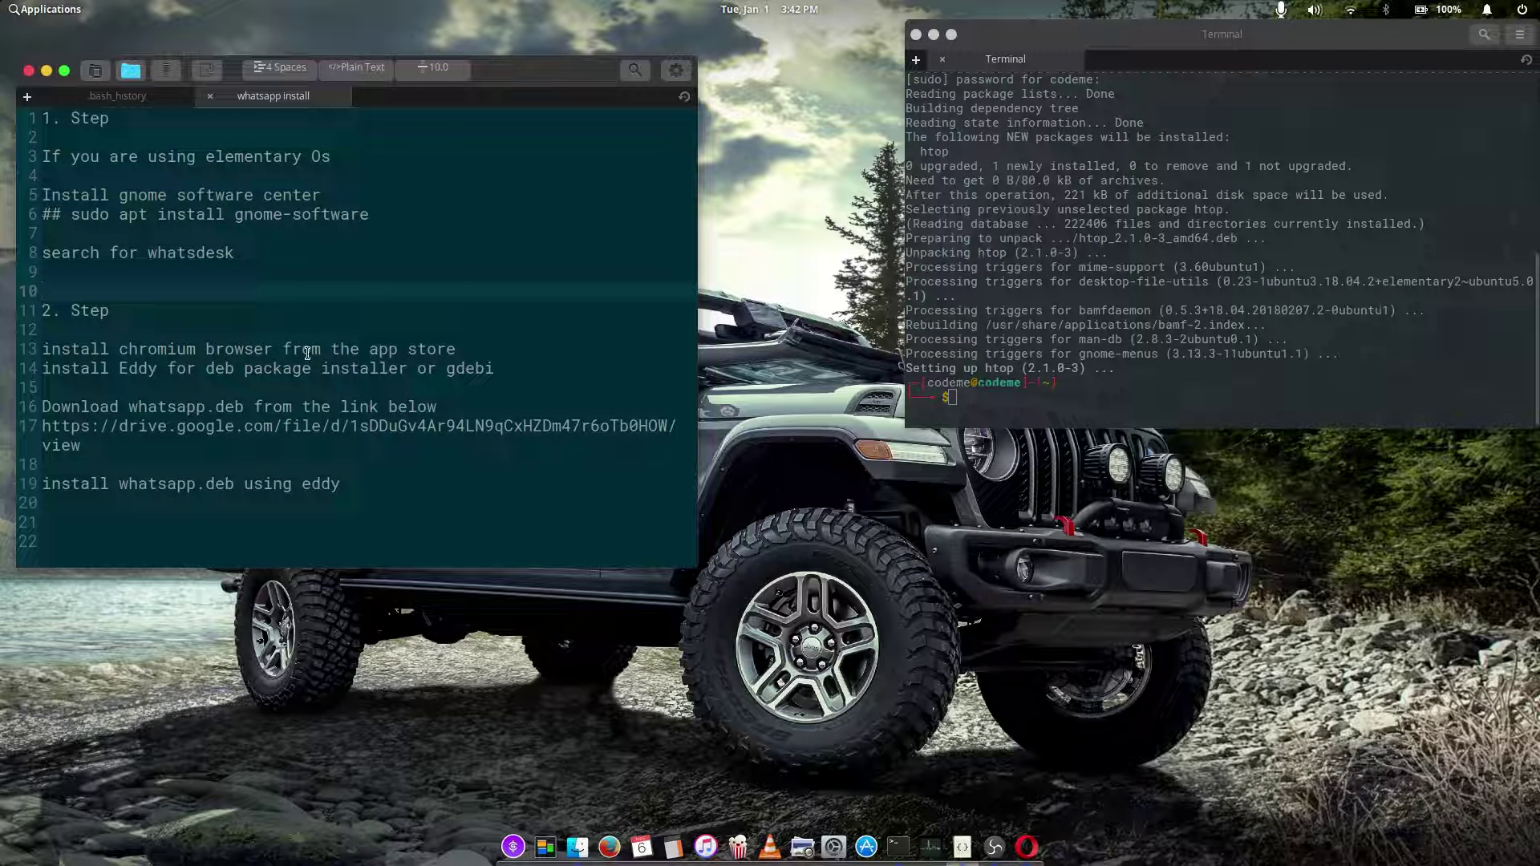
- Copy the command from the notes and run sudo apt install gnome-software; it's already version 3.28.1
left_click_drag(386, 216, 73, 215)
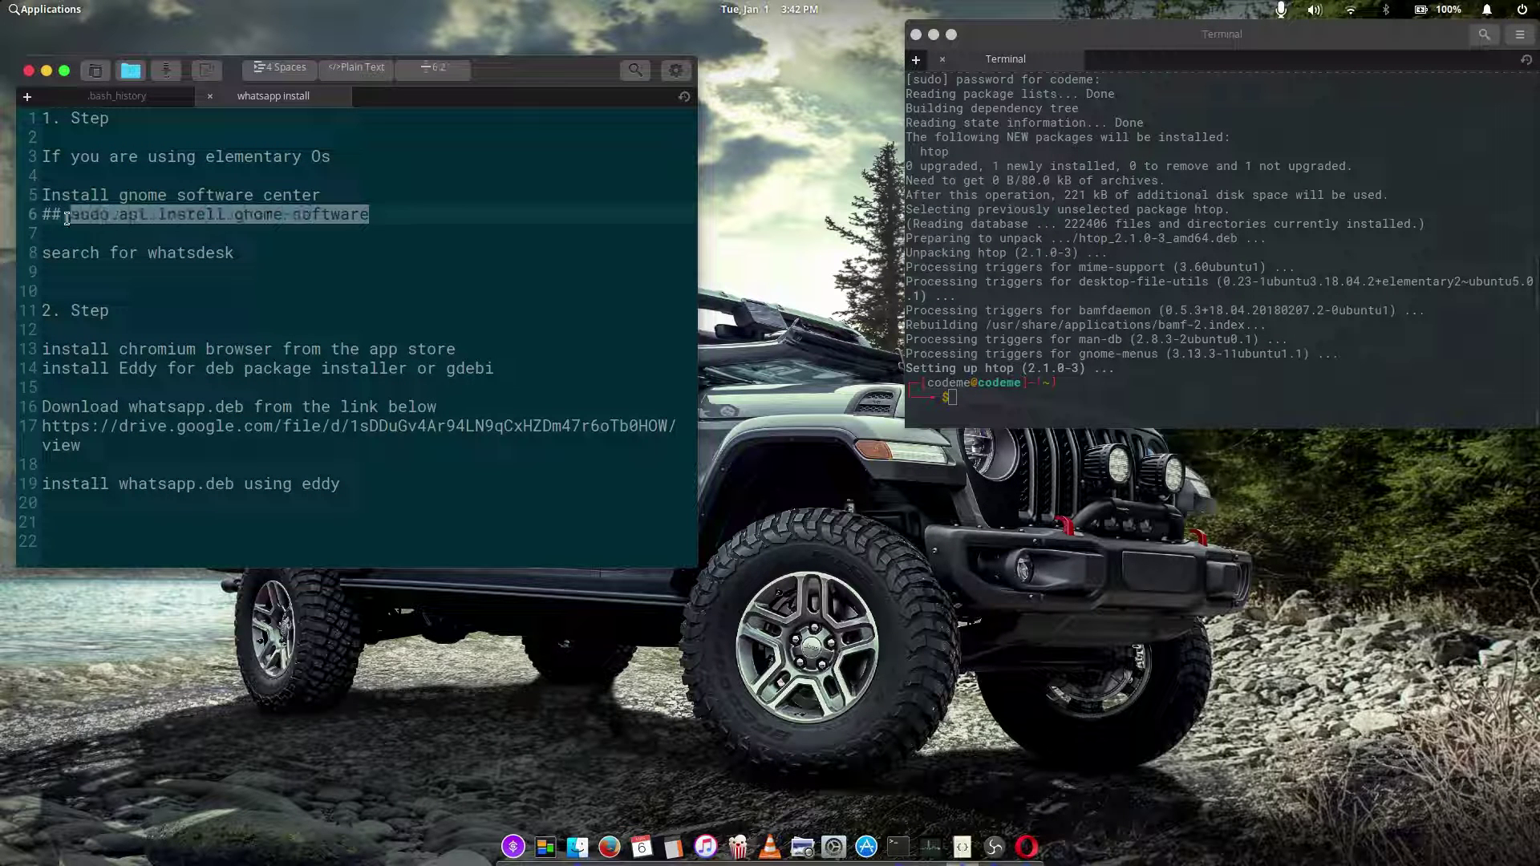
right_click(80, 221)
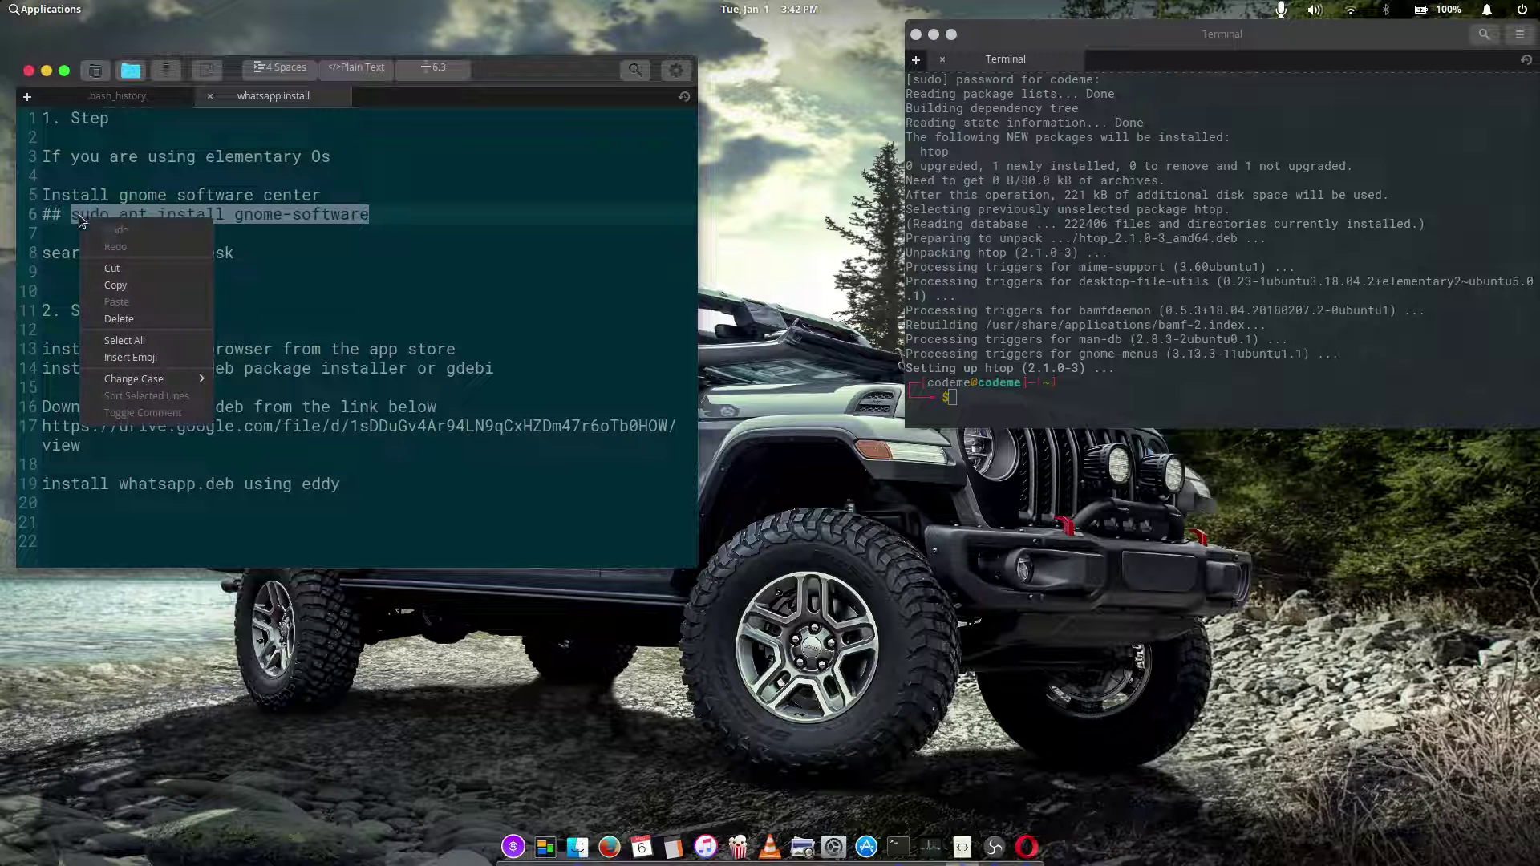
left_click(116, 284)
left_click(1016, 404)
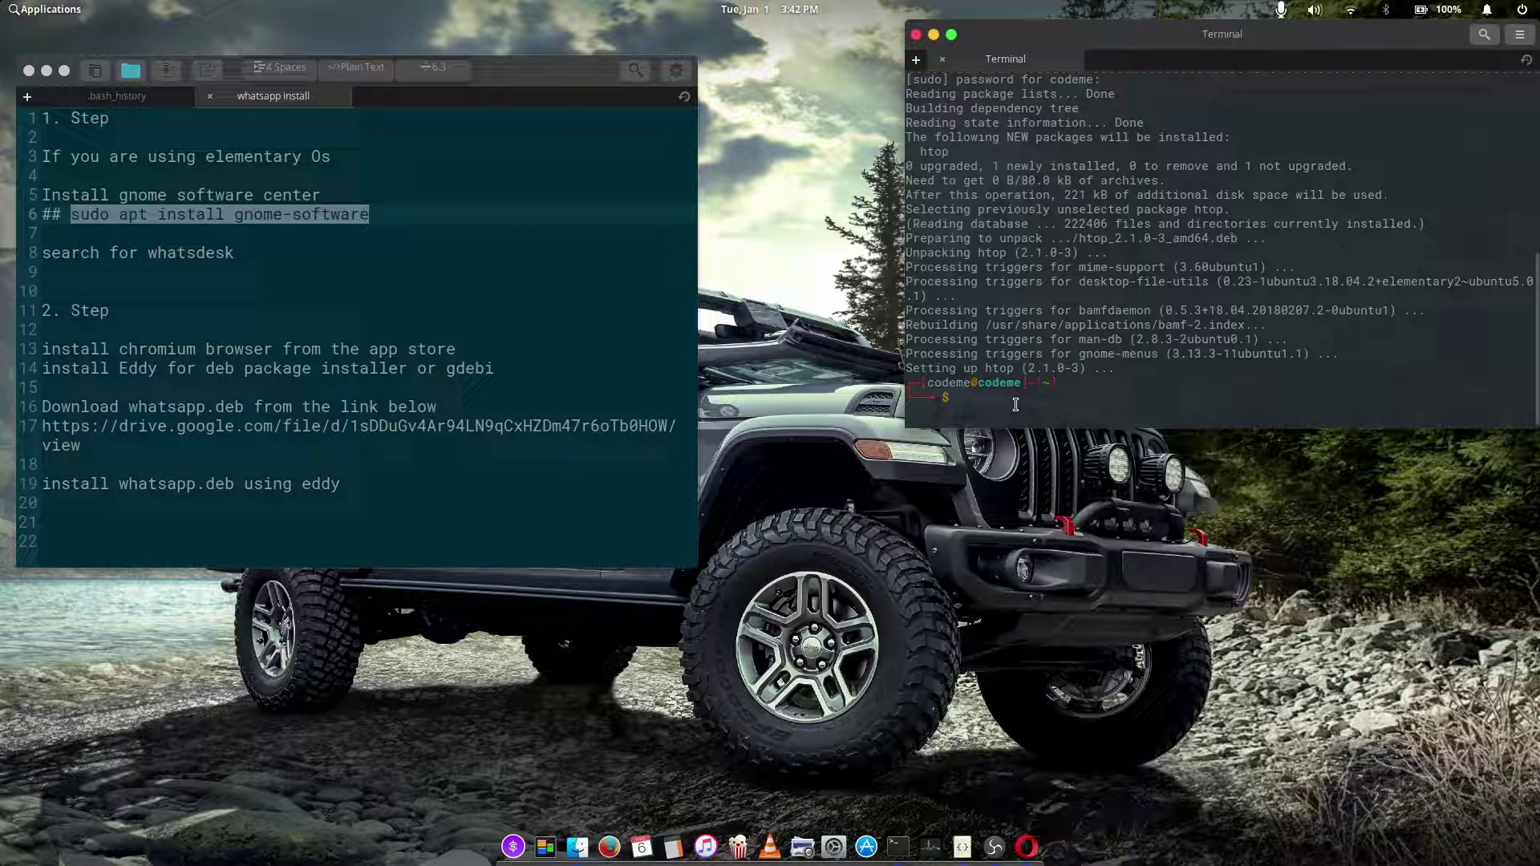
key("ctrl+shift+v")
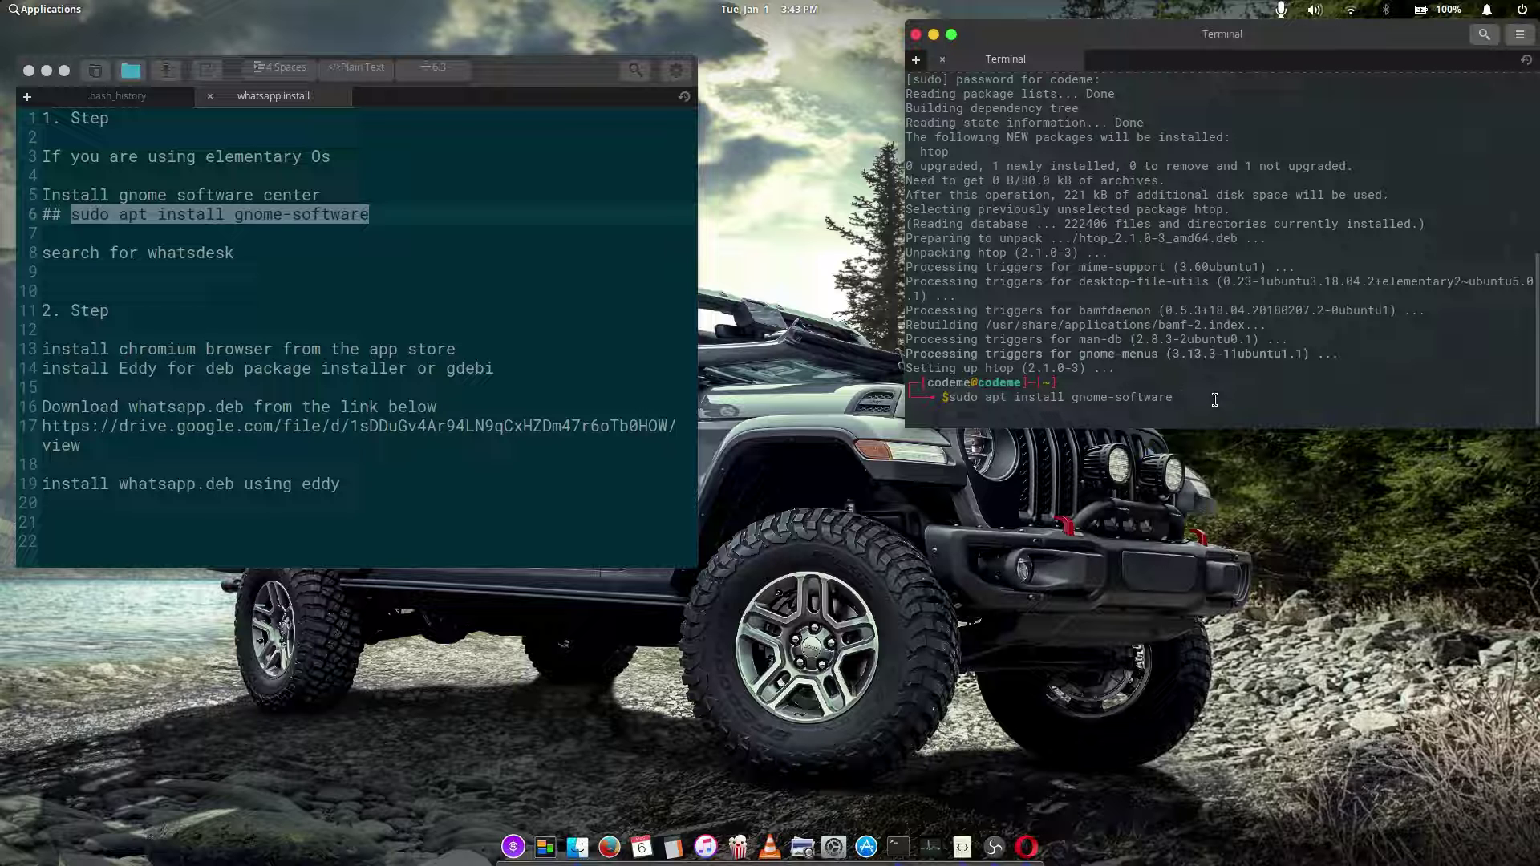
key("Return")
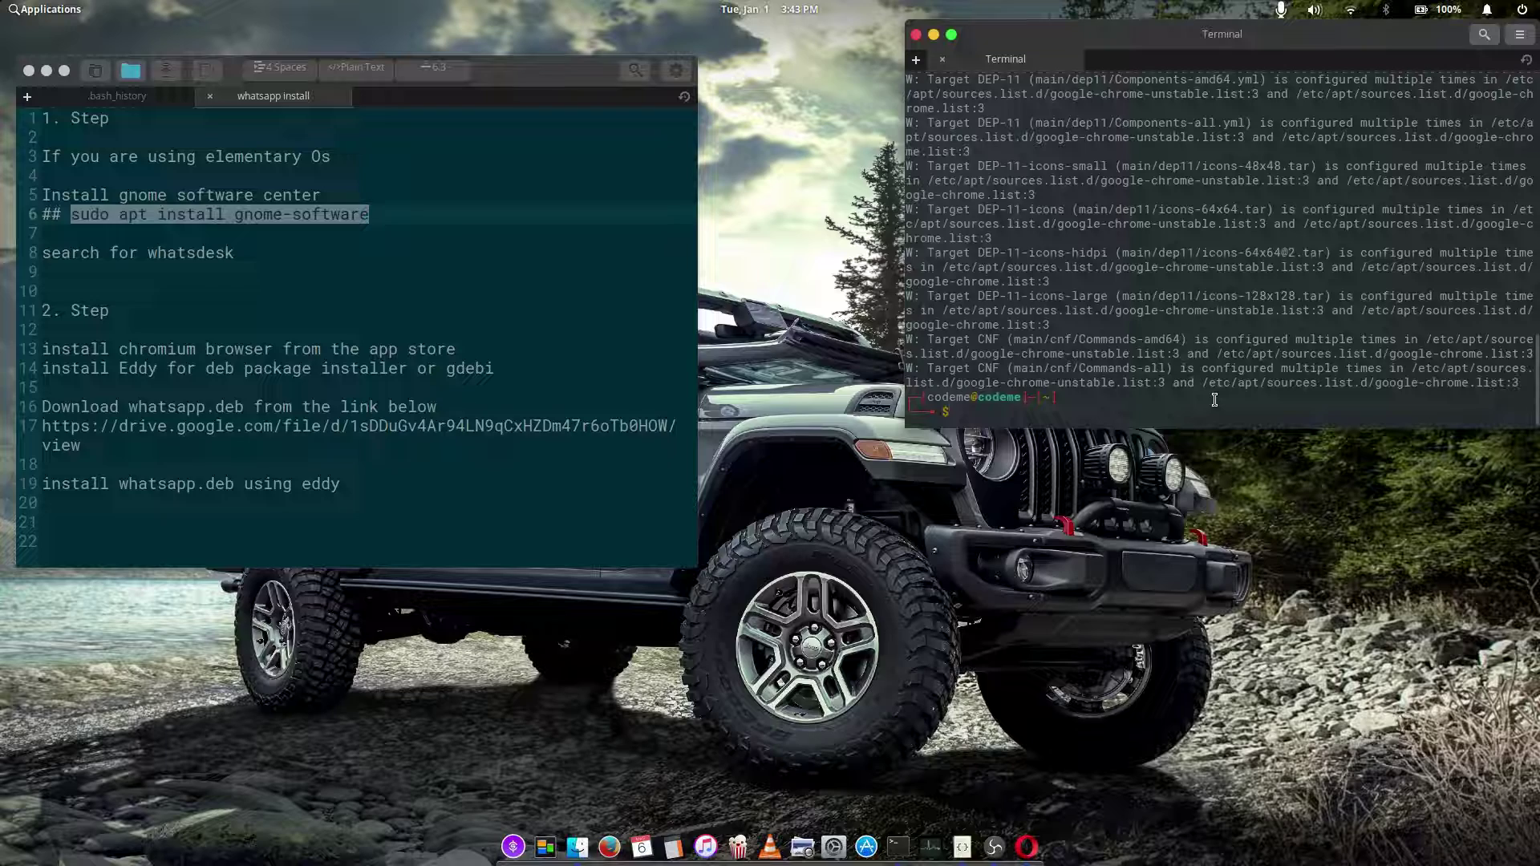
scroll(1251, 326, "up", 10)
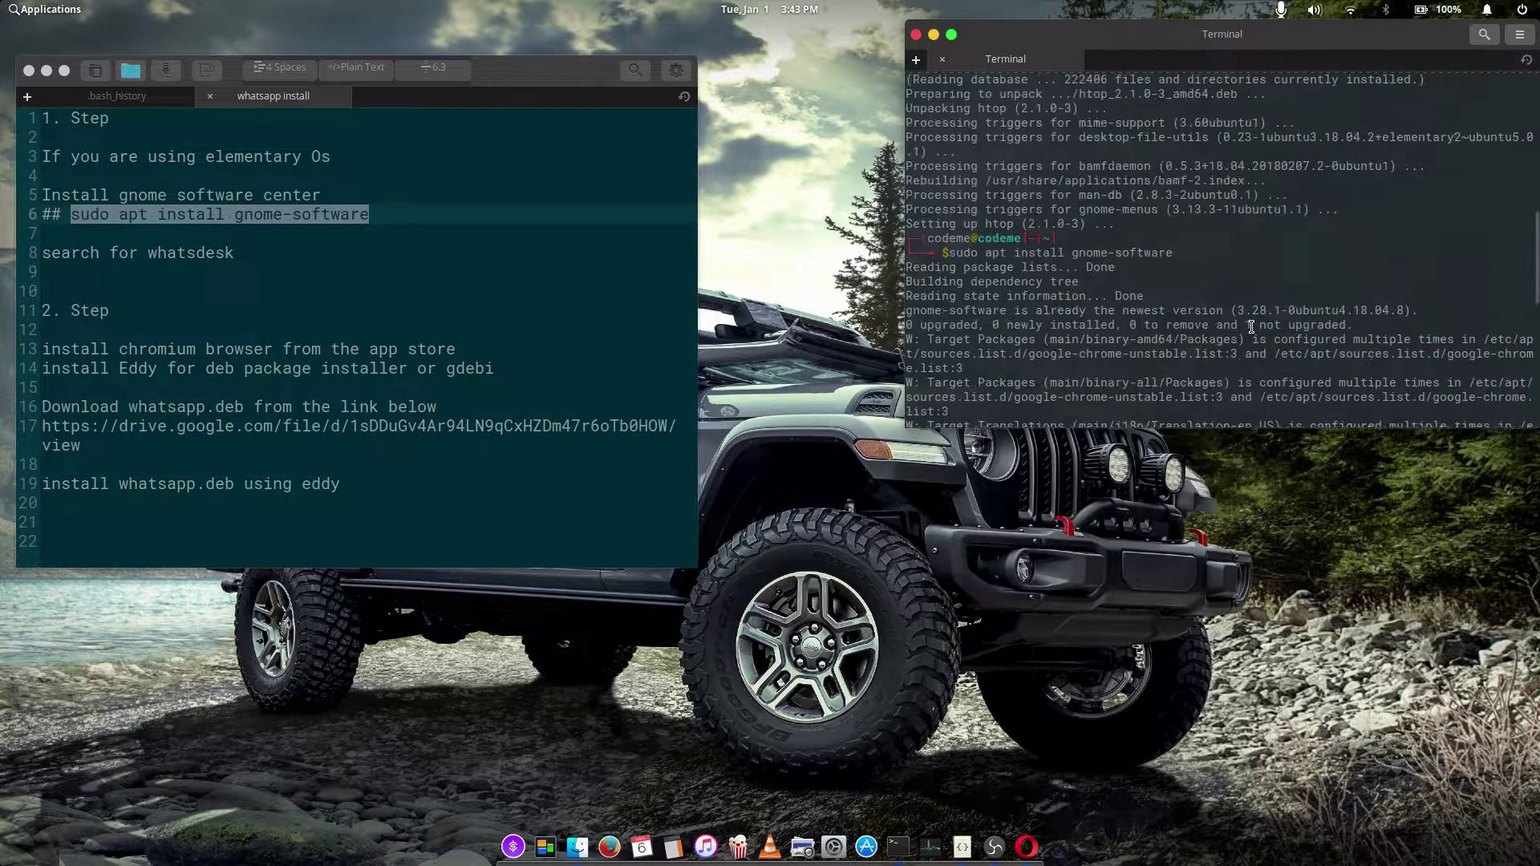
scroll(1251, 326, "down", 10)
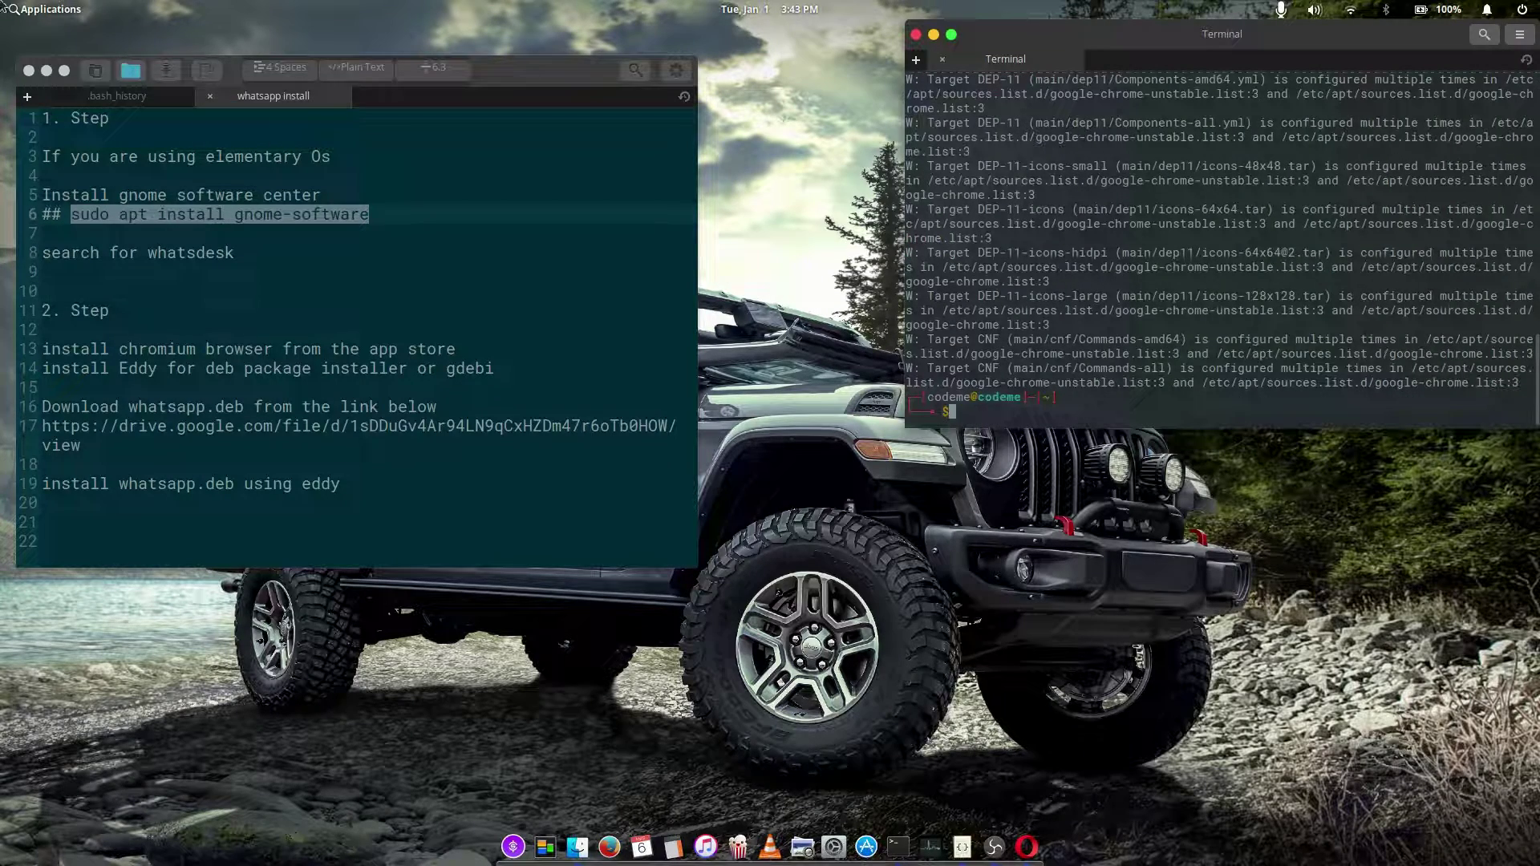
- Launch the Software catalogue from the Applications menu
left_click(50, 9)
scroll(486, 333, "down", 1)
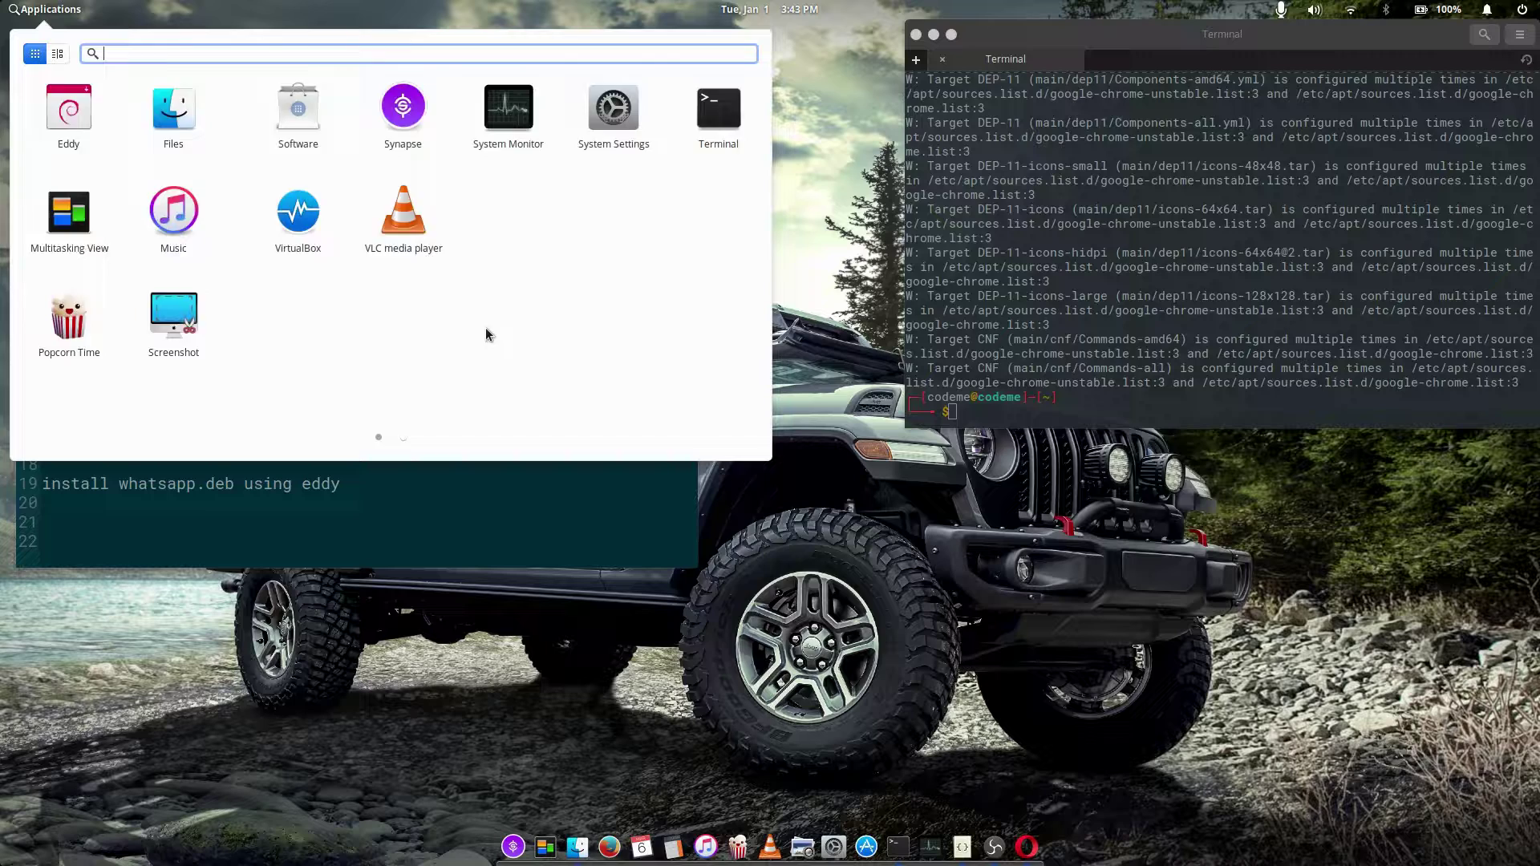
scroll(486, 334, "down", 1)
scroll(486, 334, "up", 1)
scroll(486, 334, "down", 1)
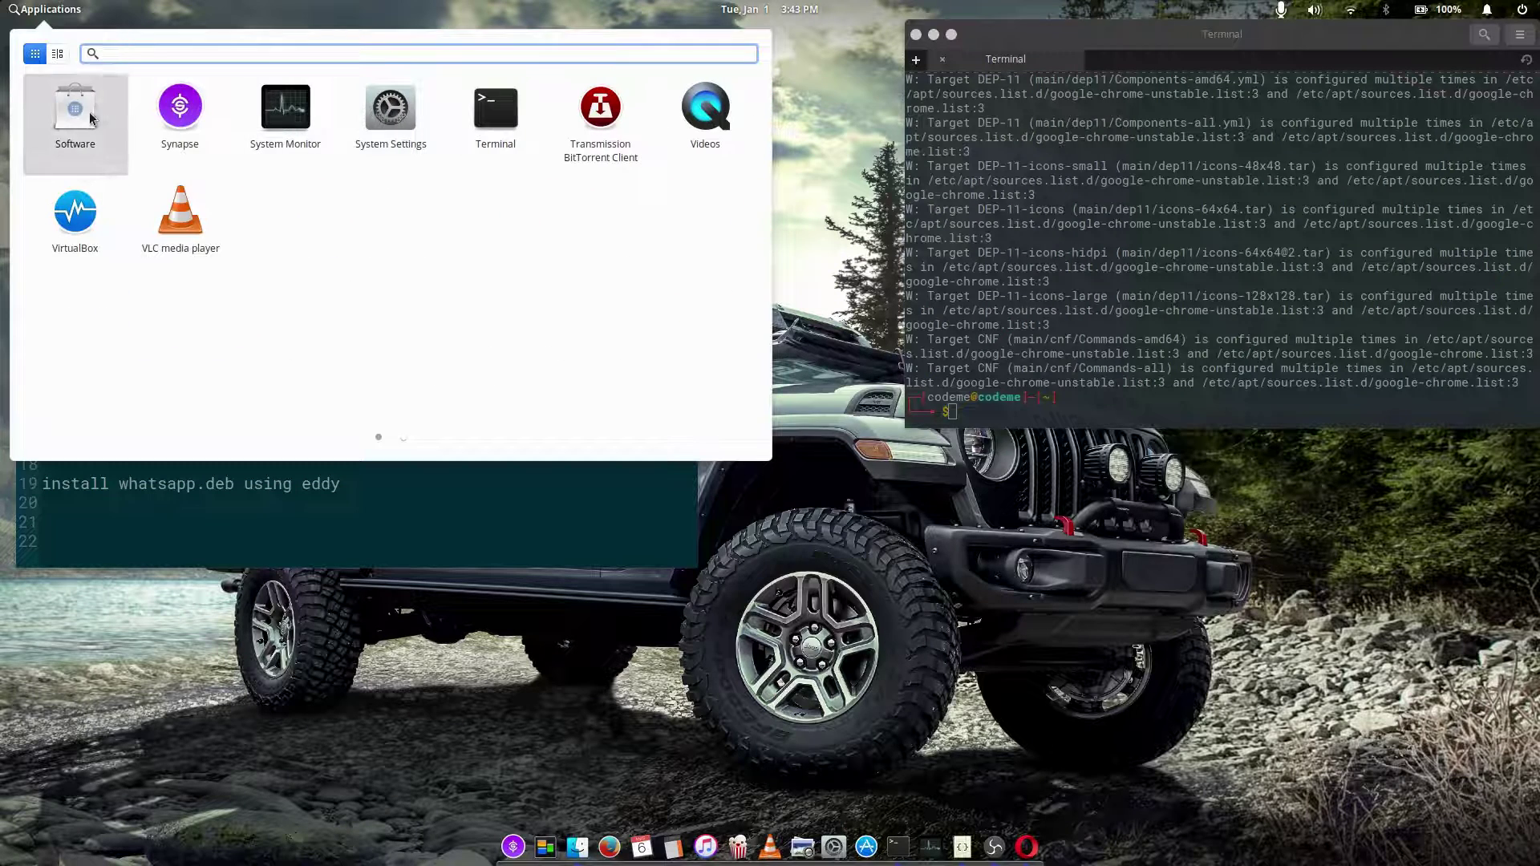
left_click(89, 112)
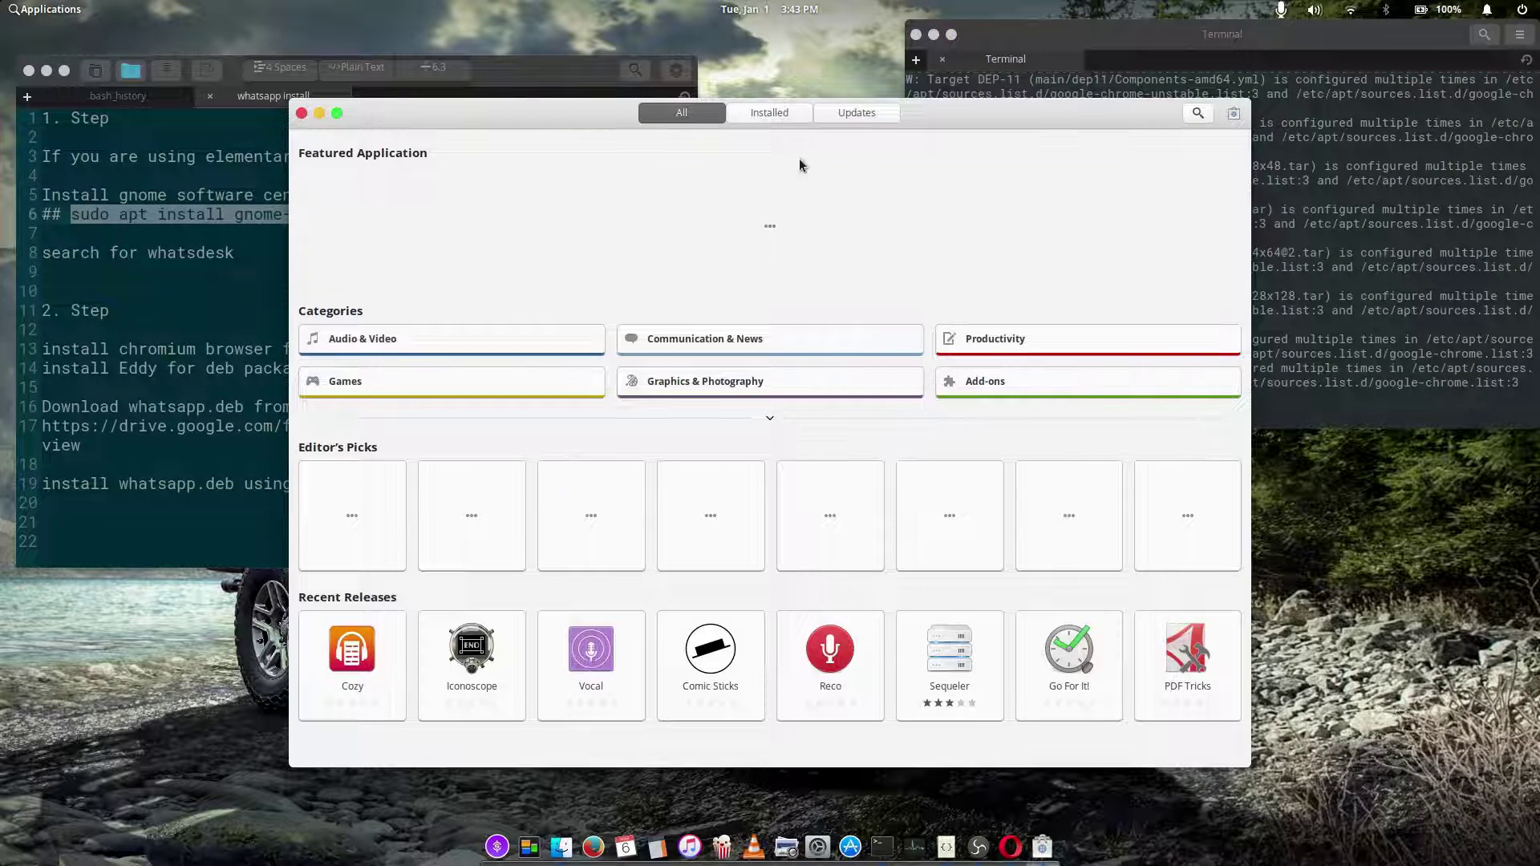
- Search the catalogue for 'whatsapp', fixing the misspelled 'whatsdeck'
left_click(1198, 115)
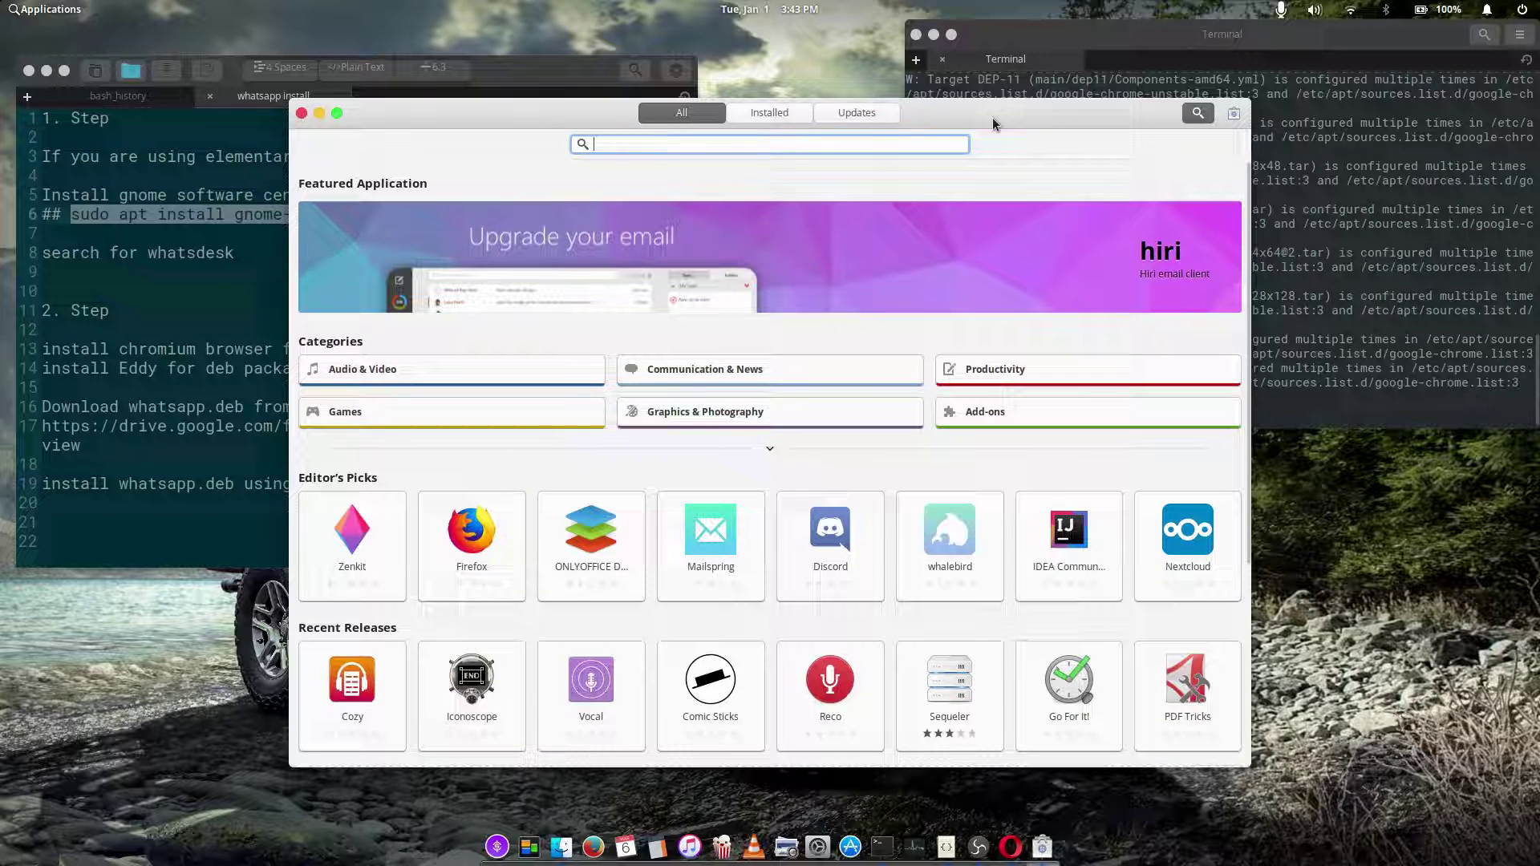
type("w")
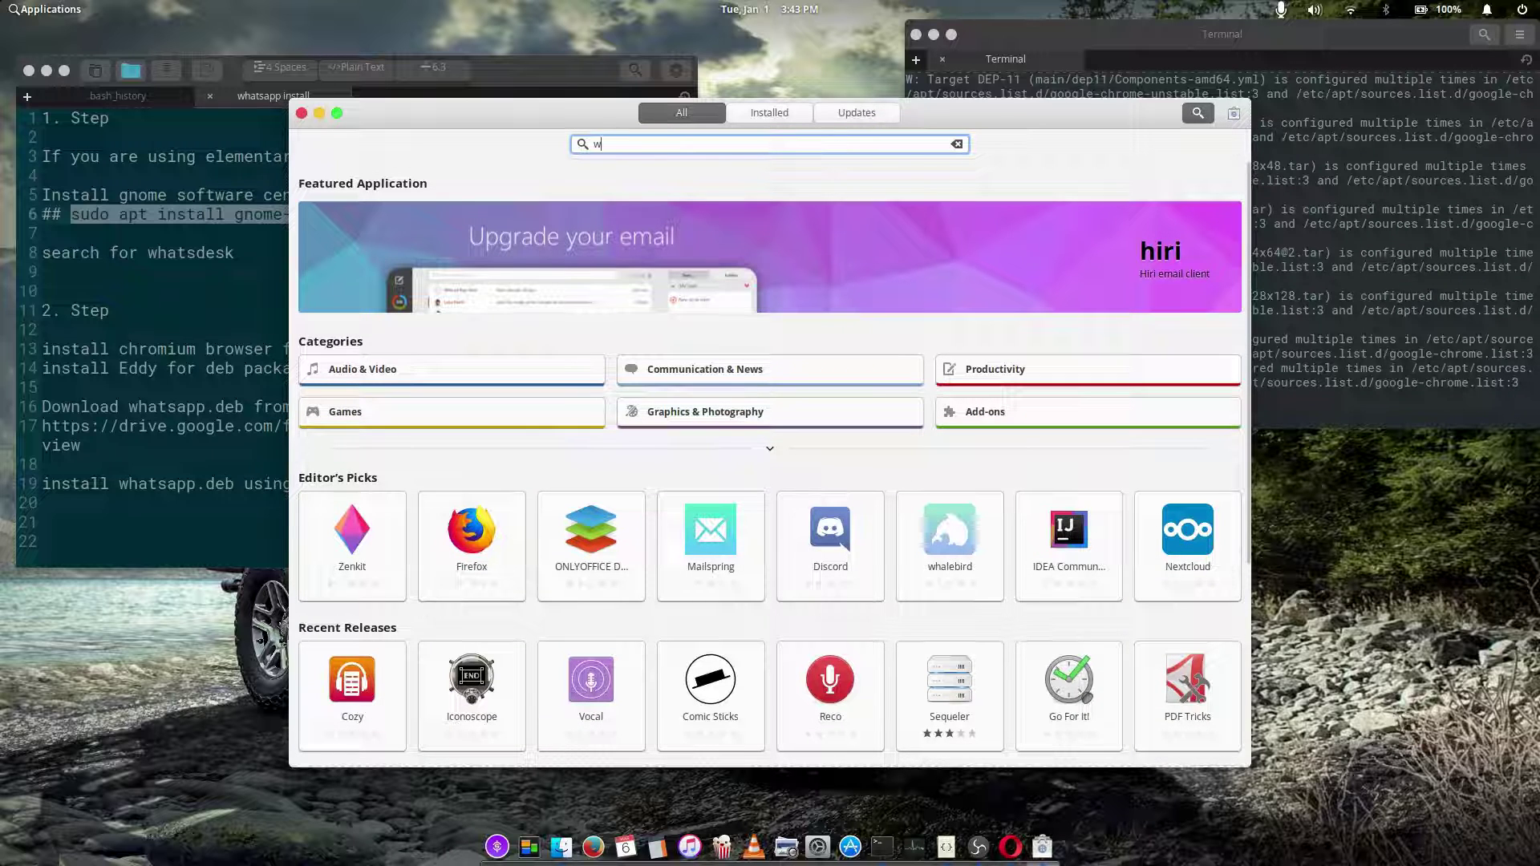
type("hat")
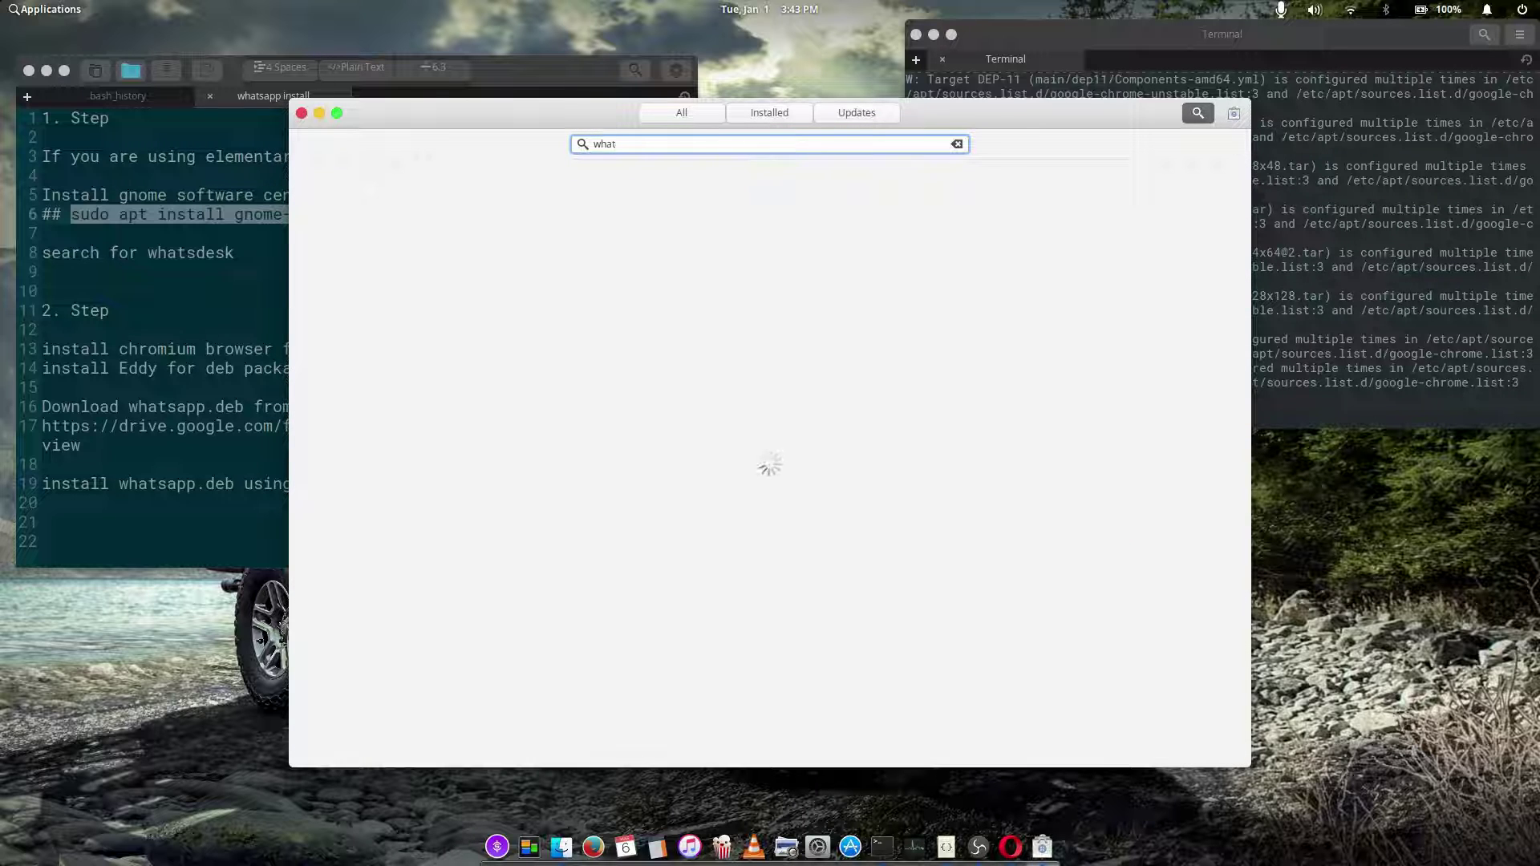
type("sdeck")
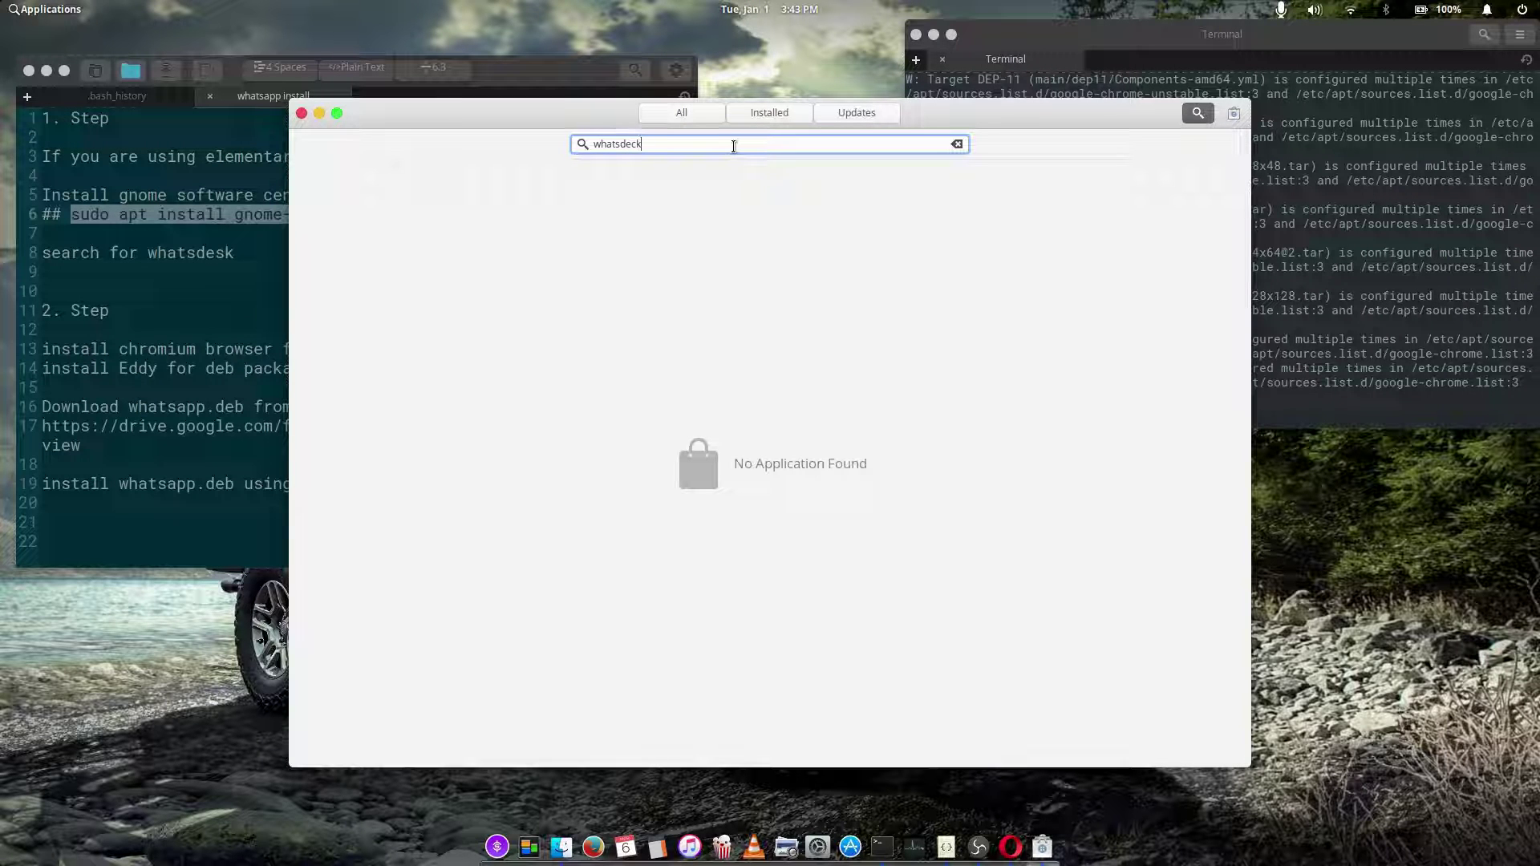
key("BackSpace")
key("BackSpace")
key("BackSpace")
key("BackSpace")
type("app")
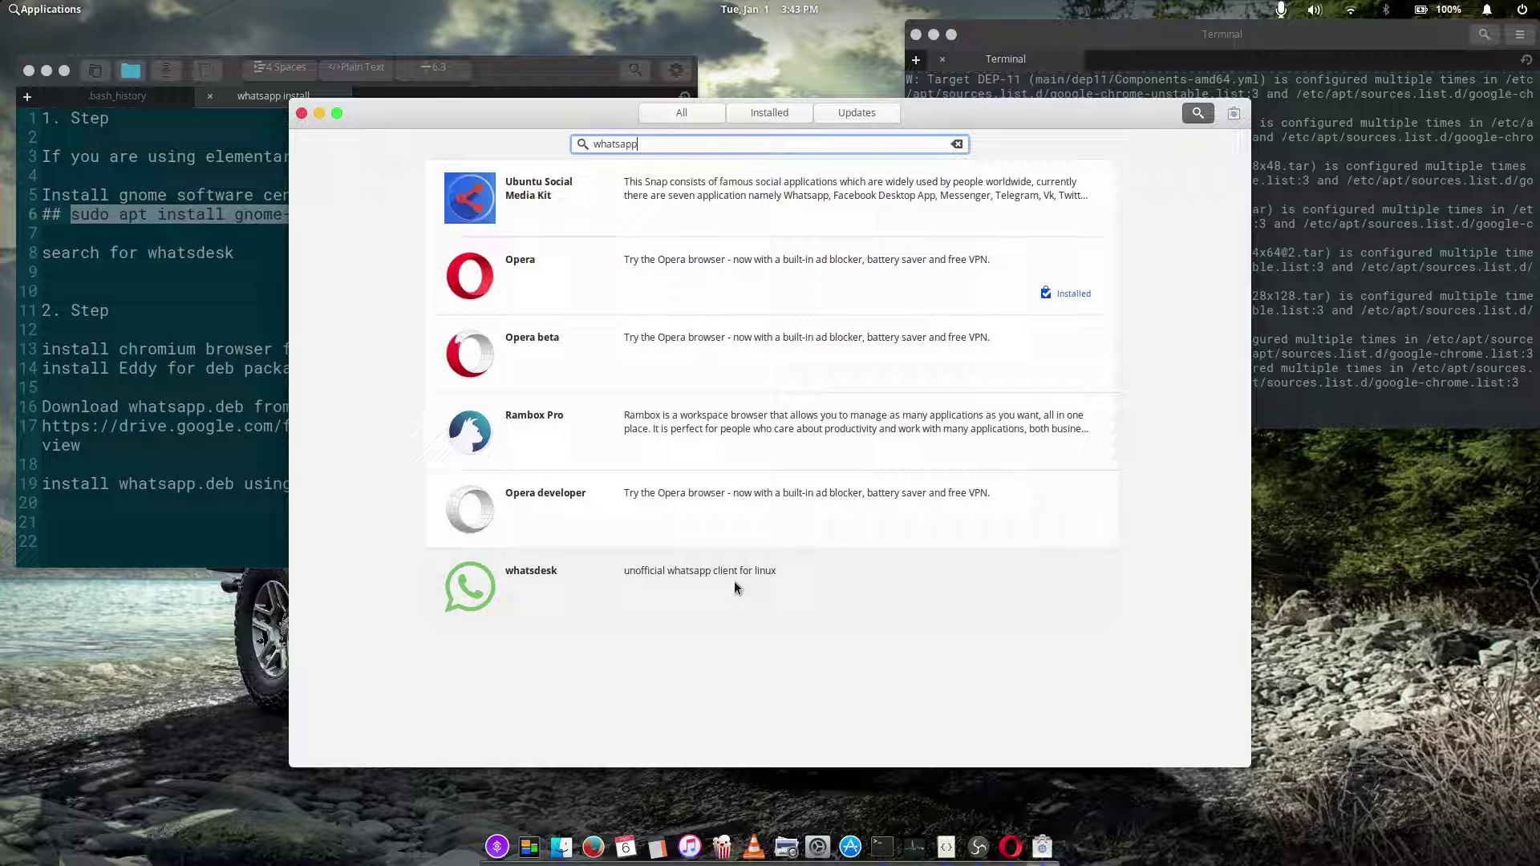
- Open the whatsdesk page and install it, authorising with the account password
left_click(618, 569)
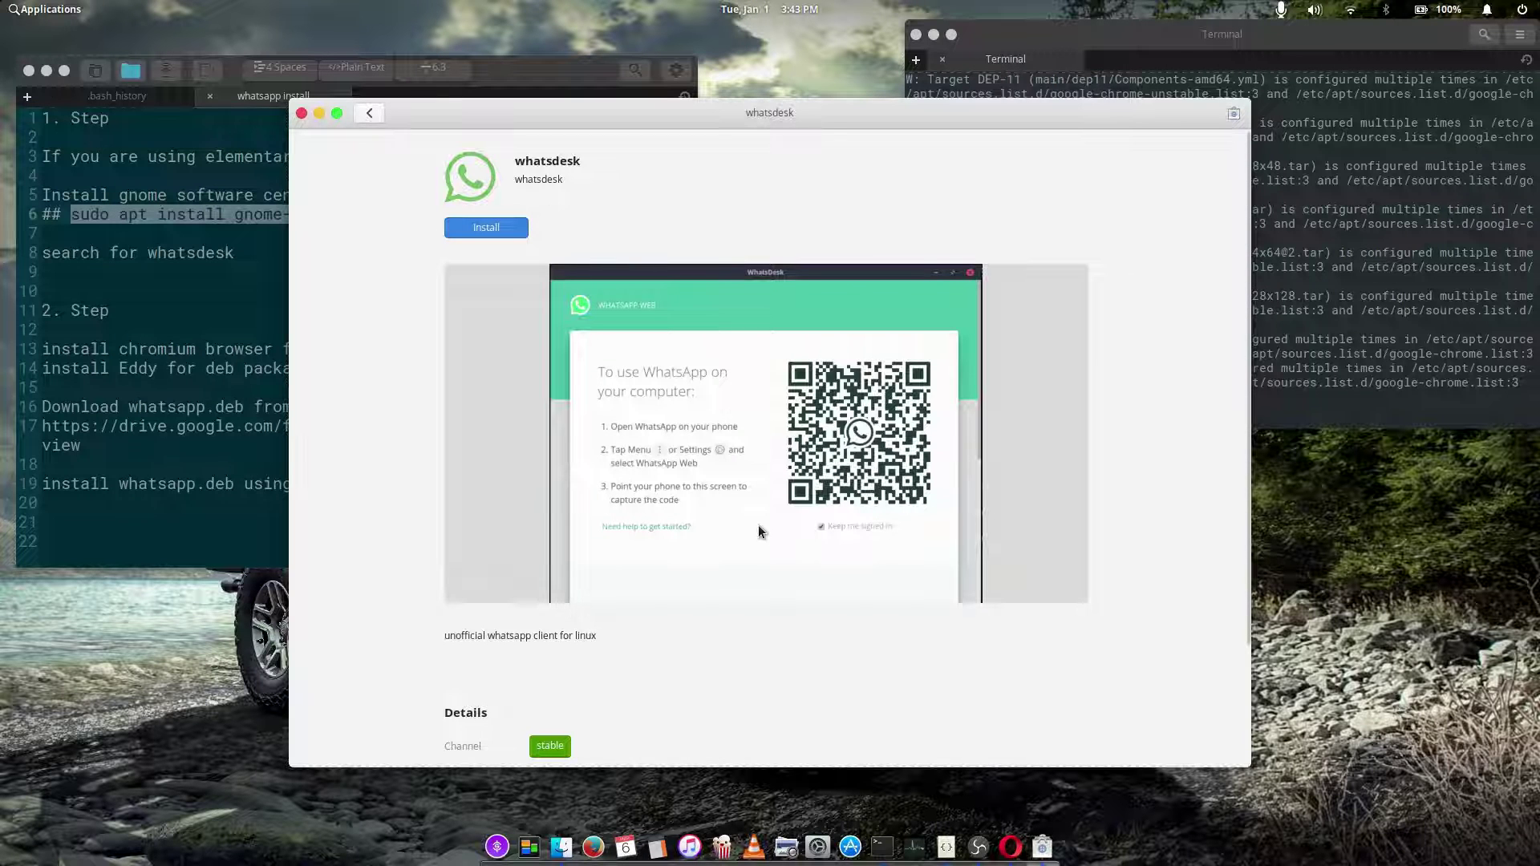
scroll(761, 524, "down", 3)
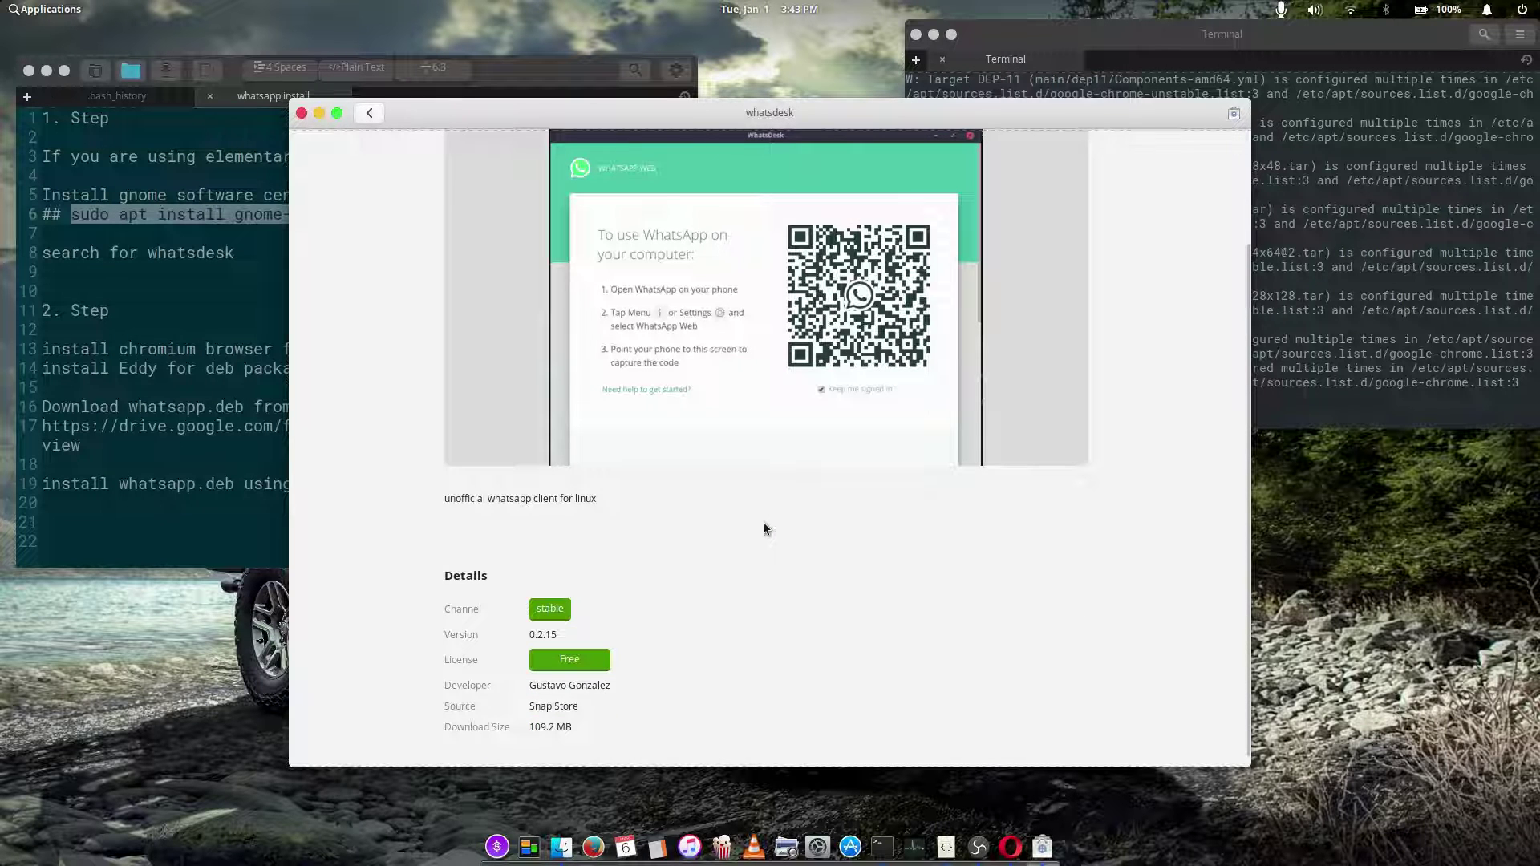
scroll(762, 521, "up", 3)
left_click(481, 229)
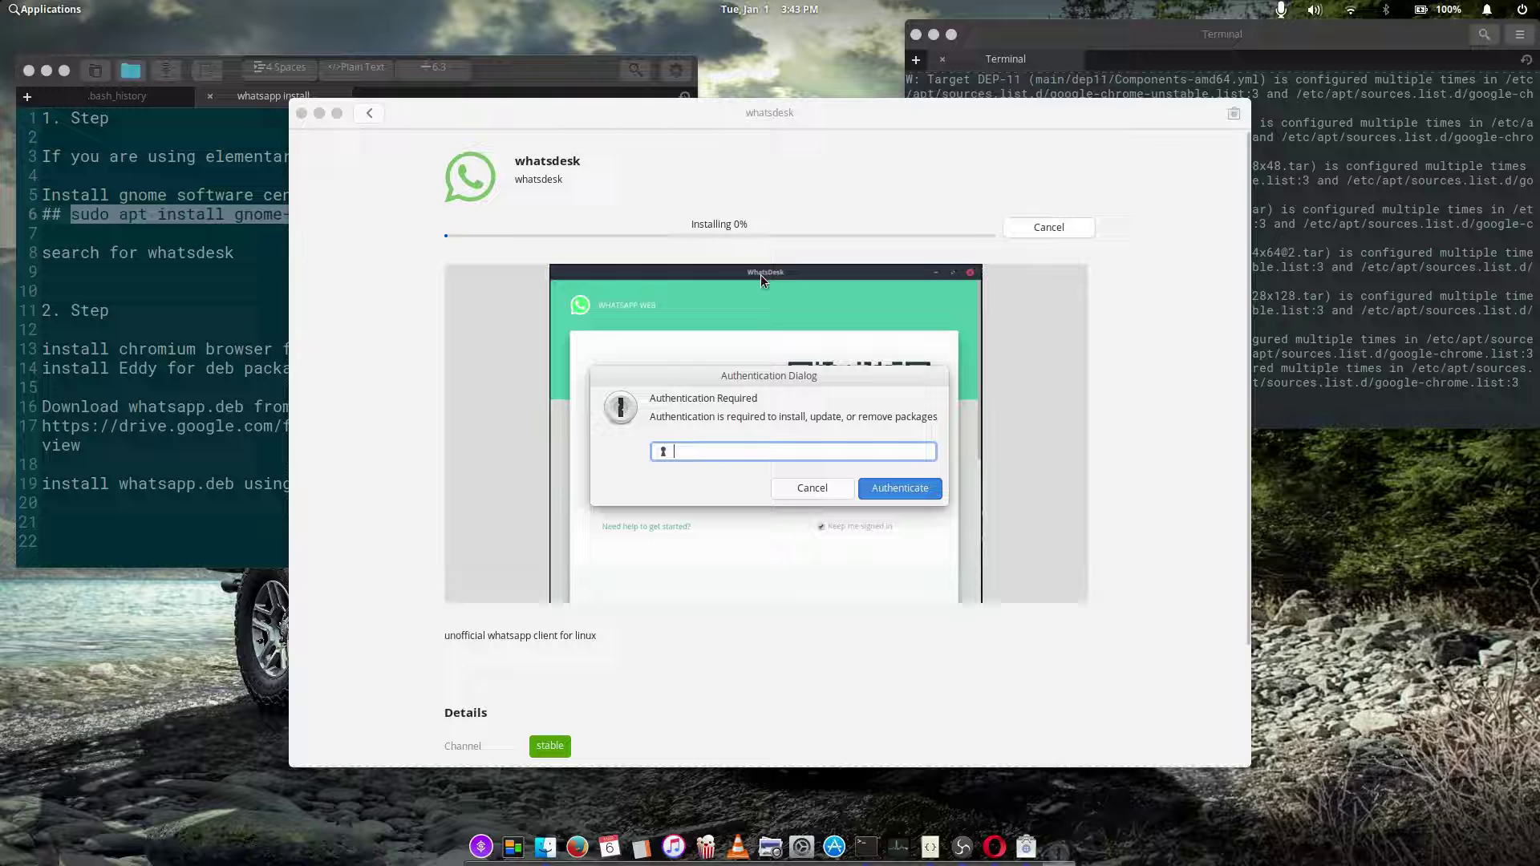
type("****")
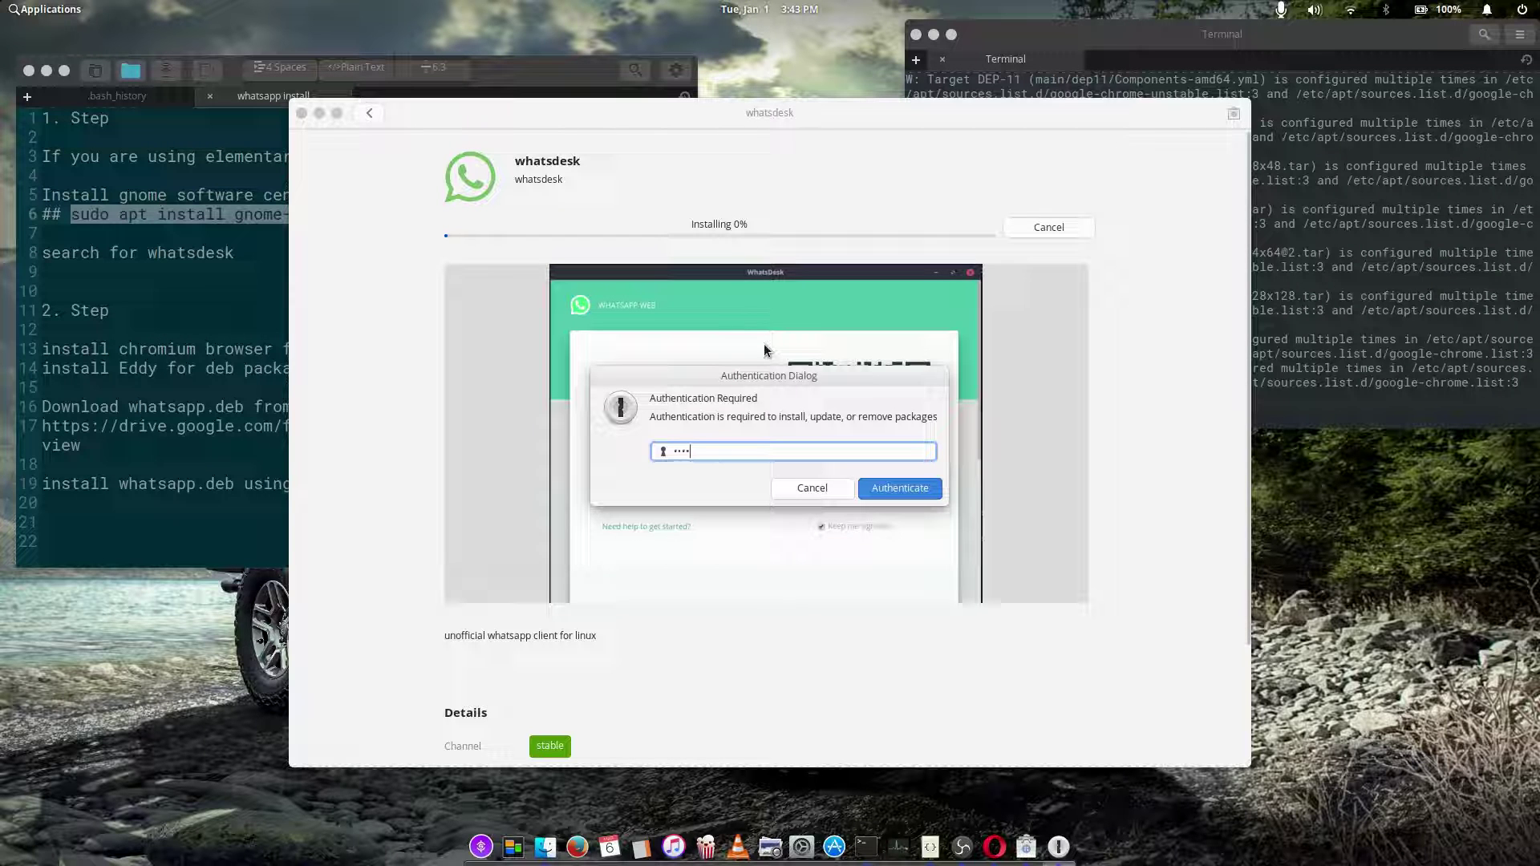
key("BackSpace")
key("BackSpace")
key("BackSpace")
key("BackSpace")
key("BackSpace")
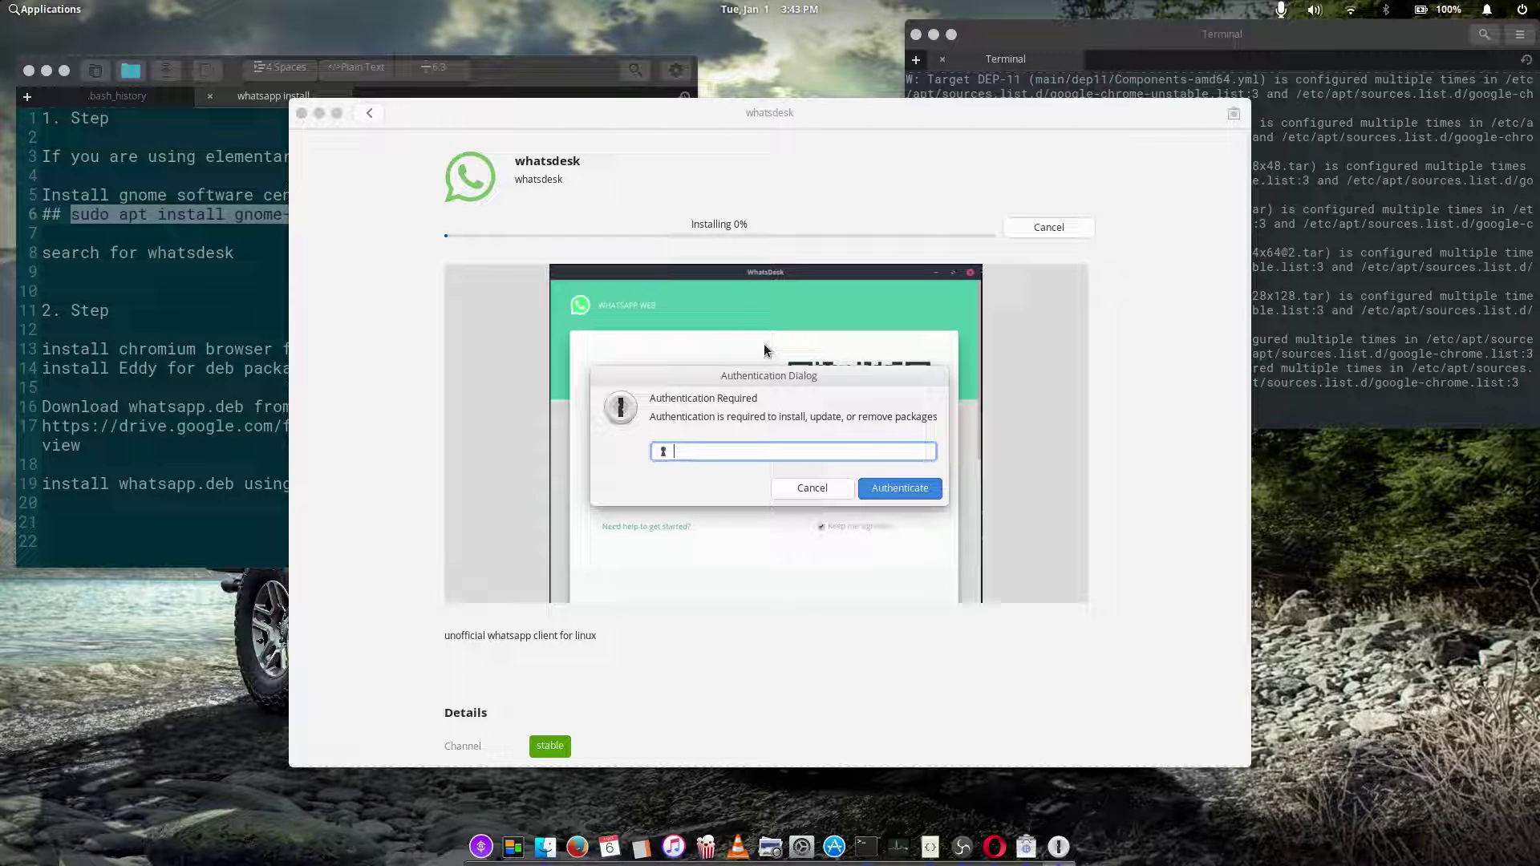
type("**********")
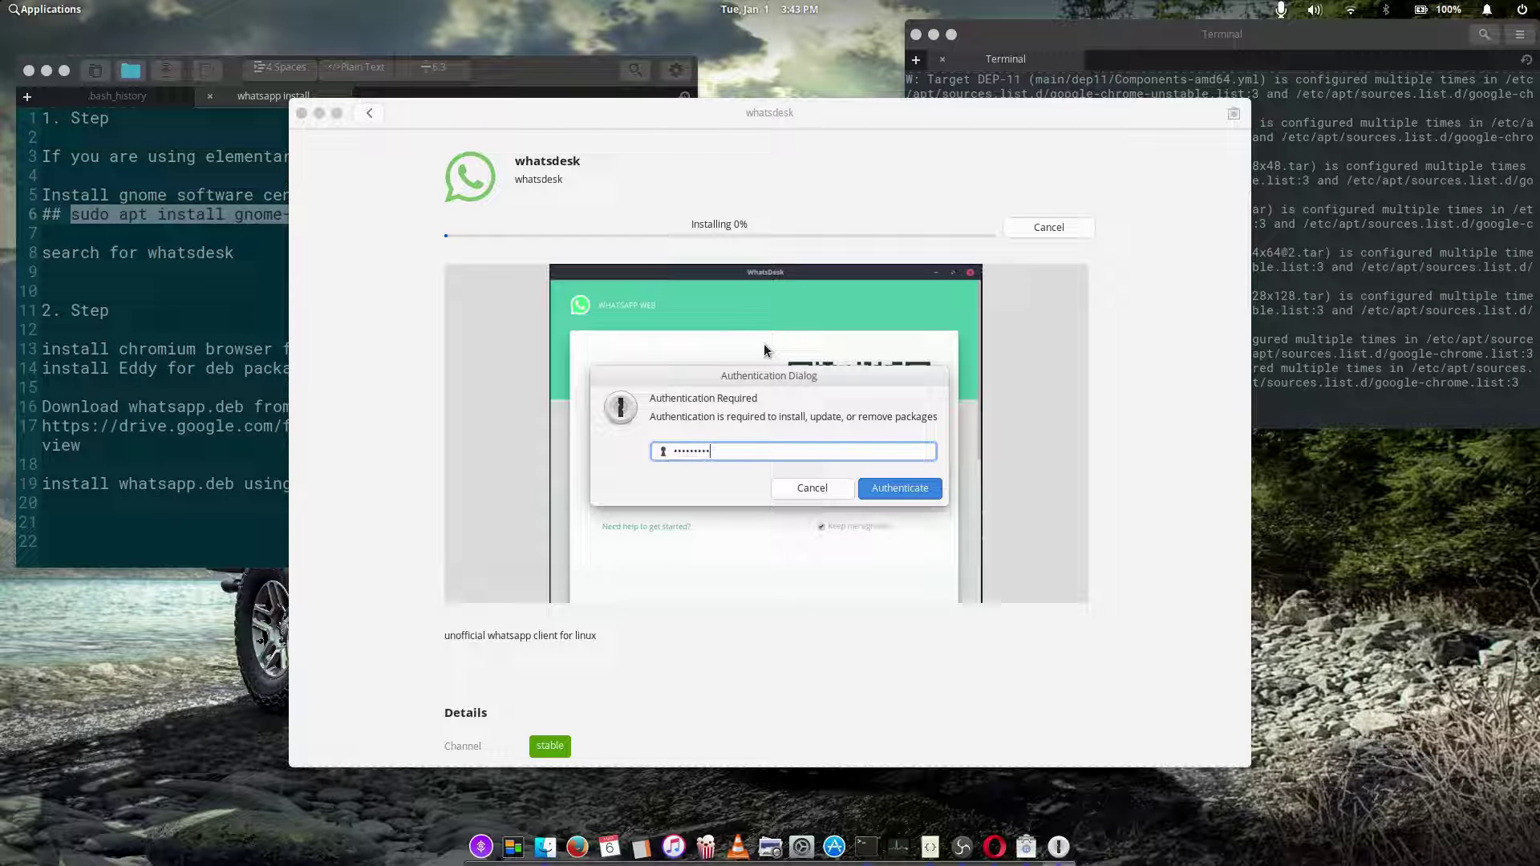
key("Return")
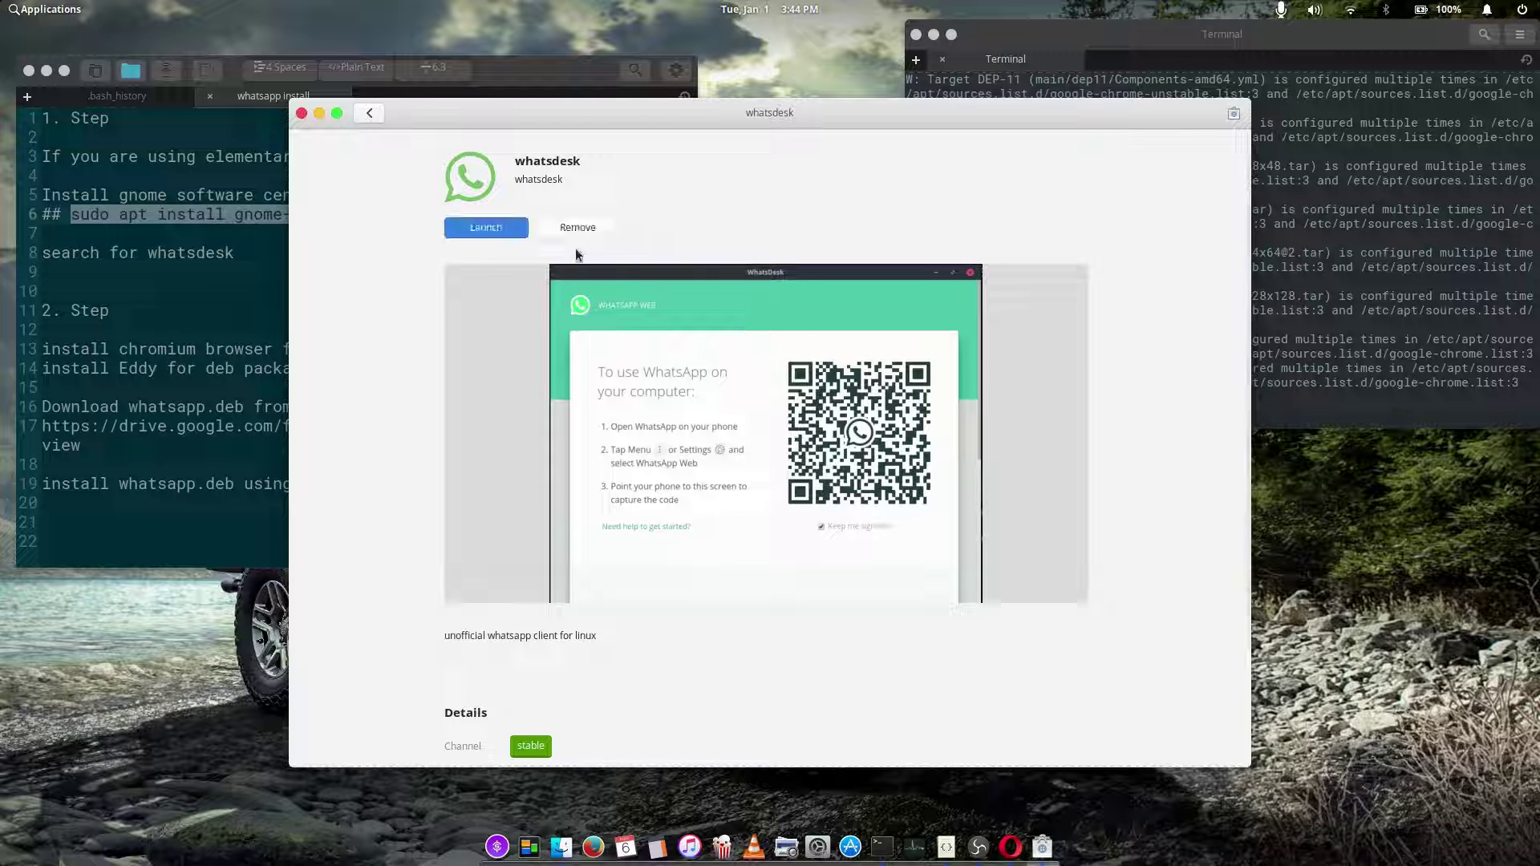
- Launch WhatsDesk, let its WhatsApp Web QR code load, then minimize it to the notes
left_click(494, 226)
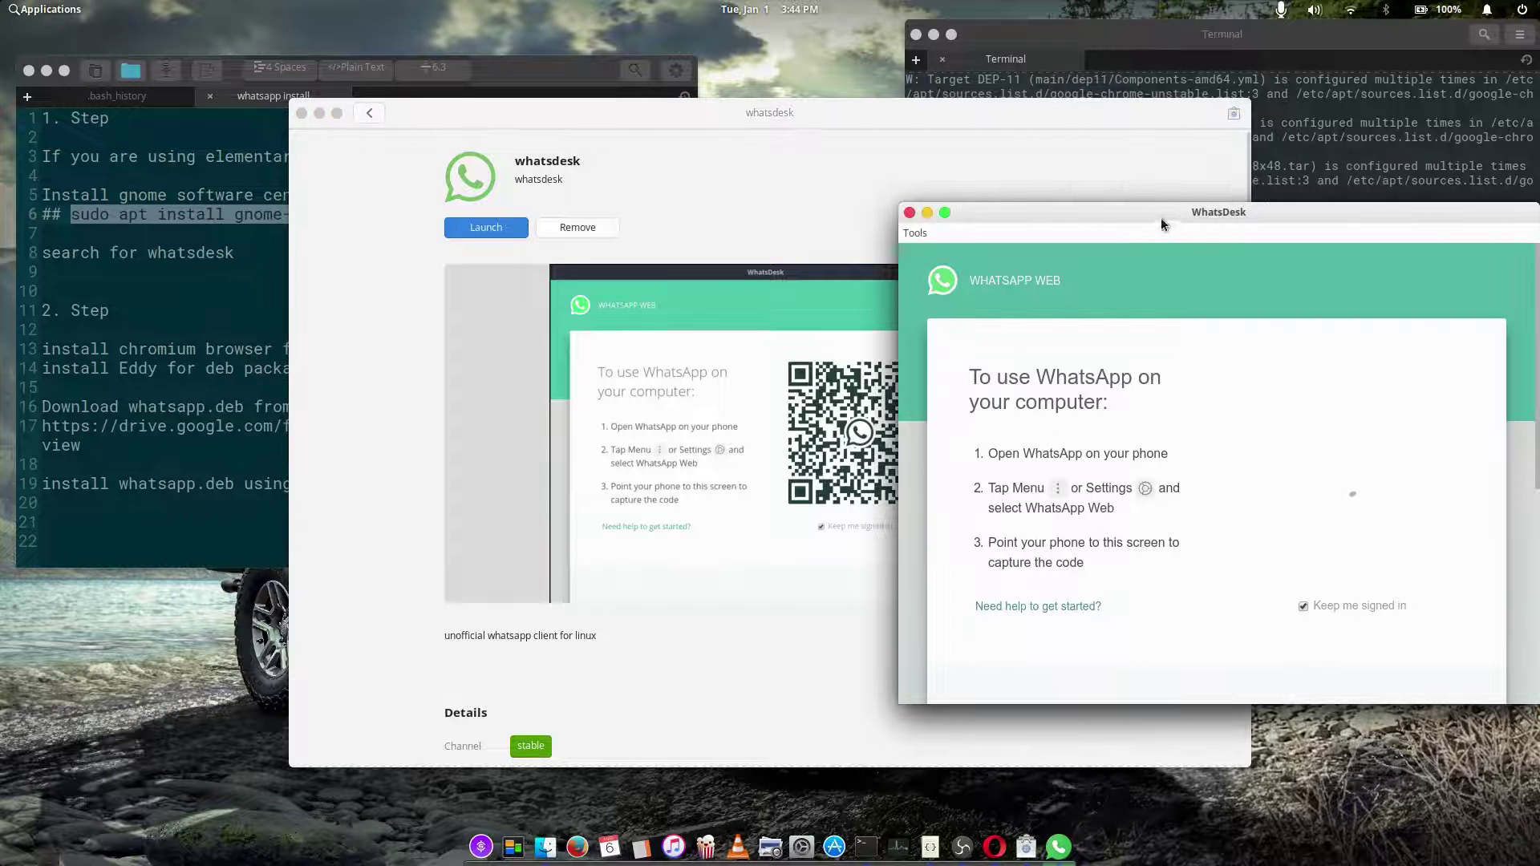
left_click_drag(1159, 213, 912, 136)
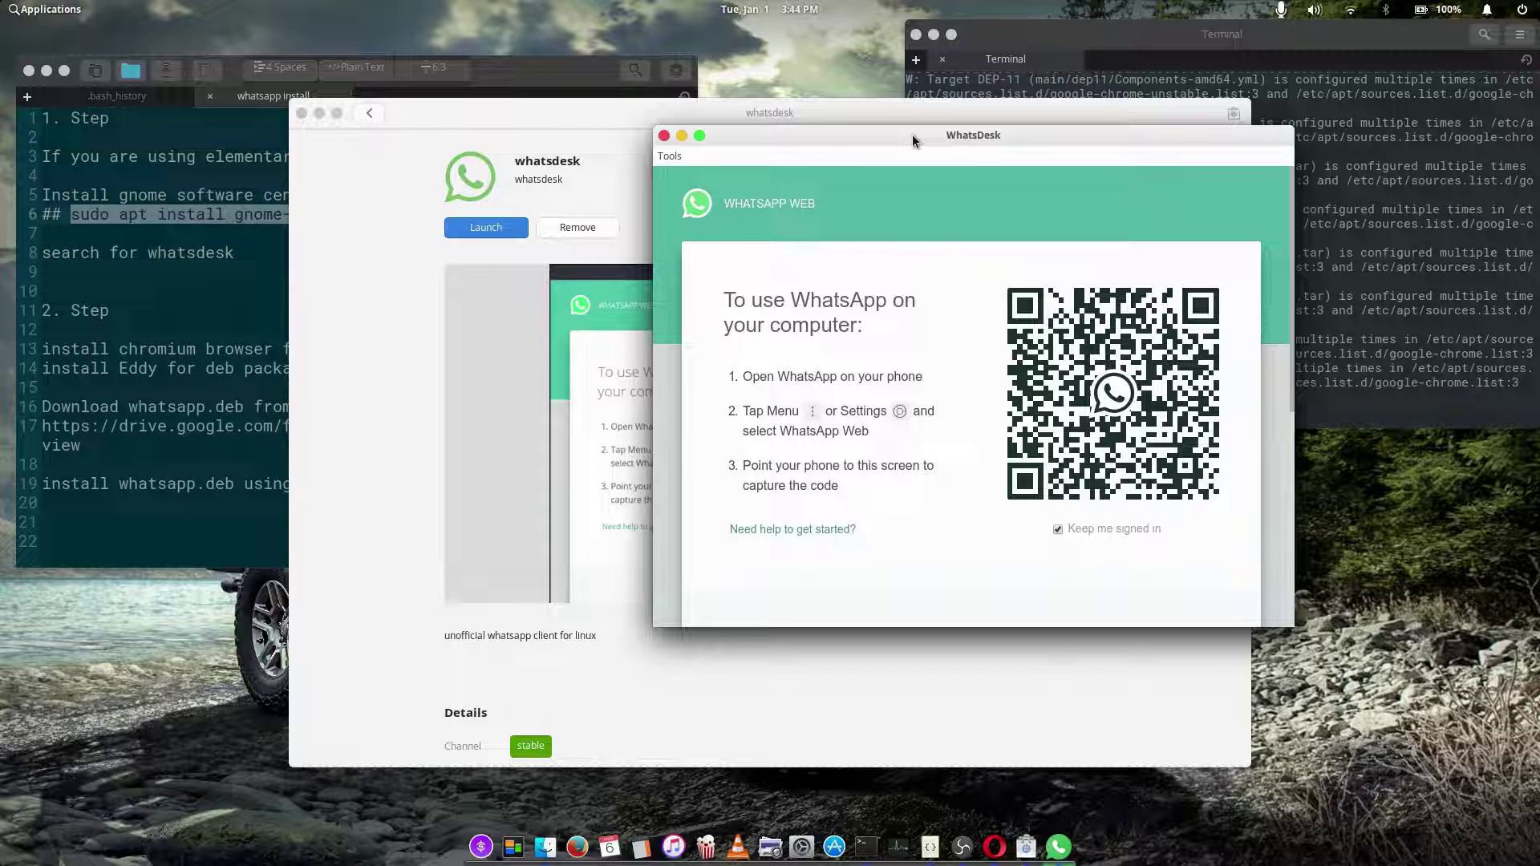
left_click(681, 135)
left_click(209, 348)
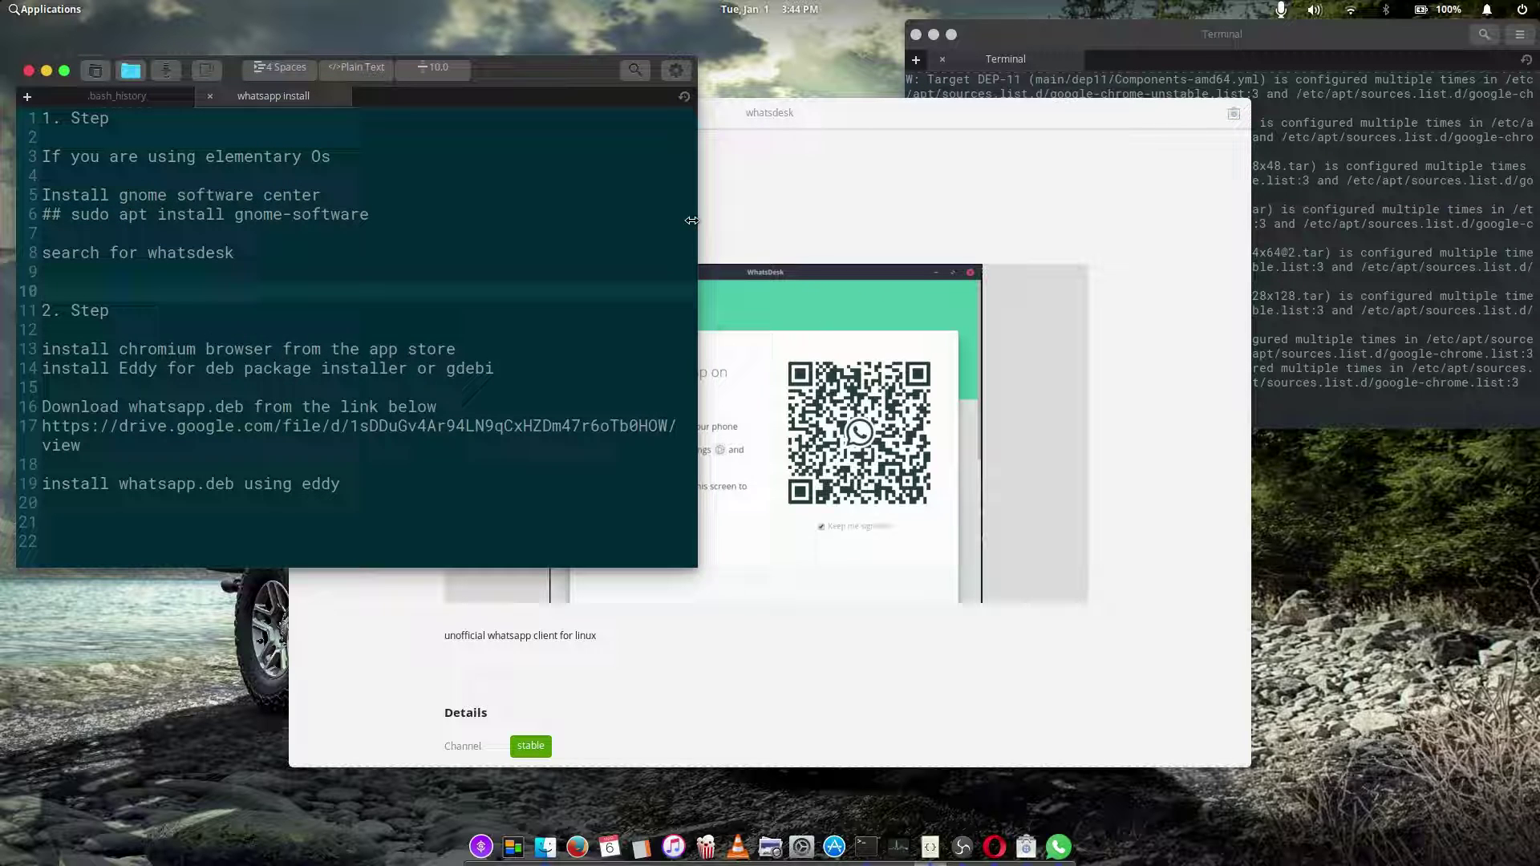
- Return GNOME Software to the whatsapp results, then open AppCenter and search 'chro'
left_click(925, 178)
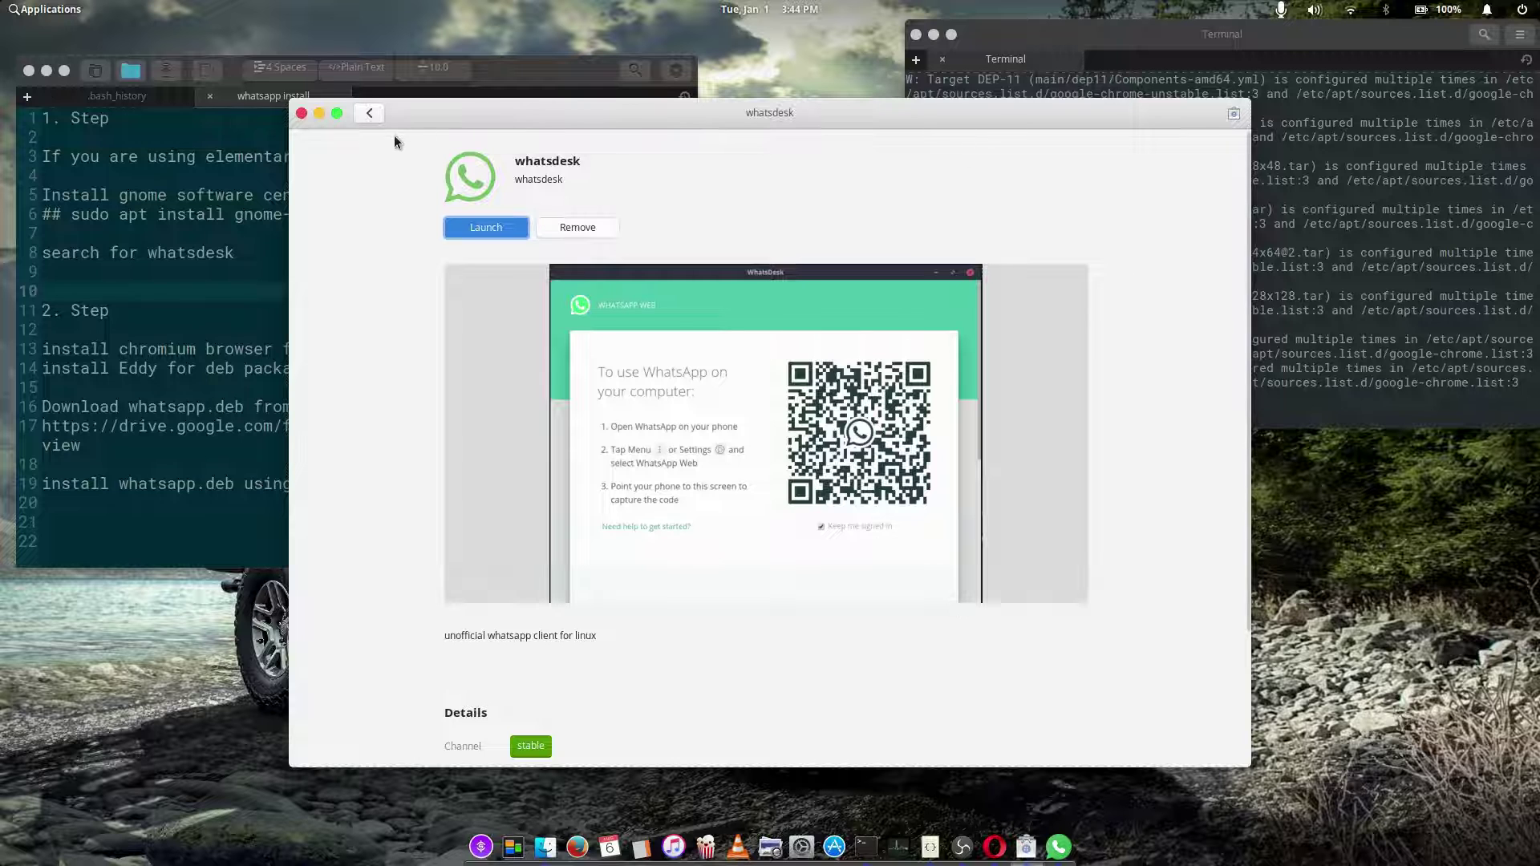
left_click(369, 113)
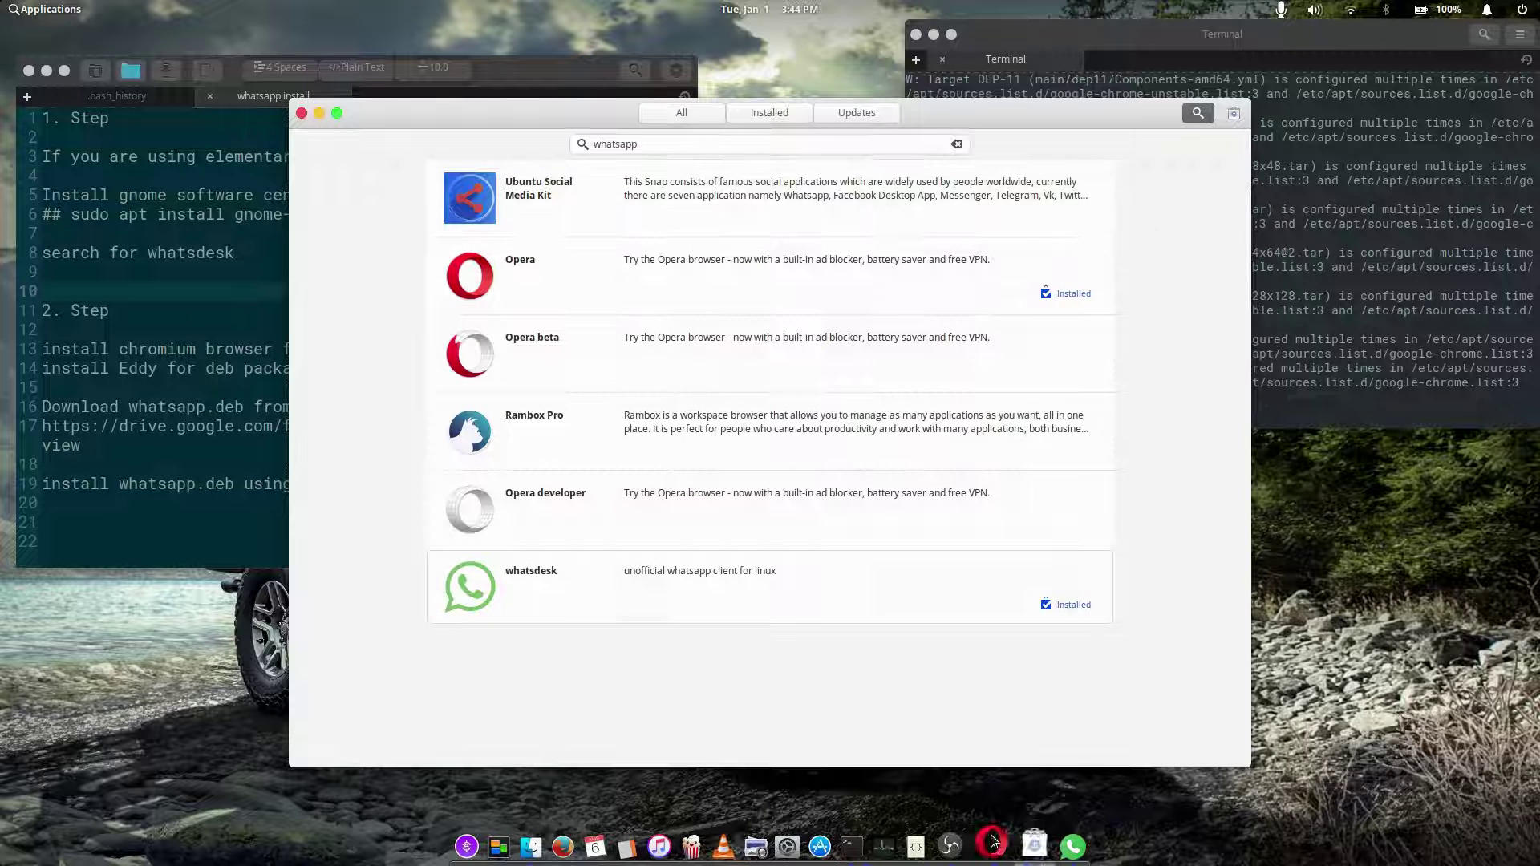
left_click(820, 846)
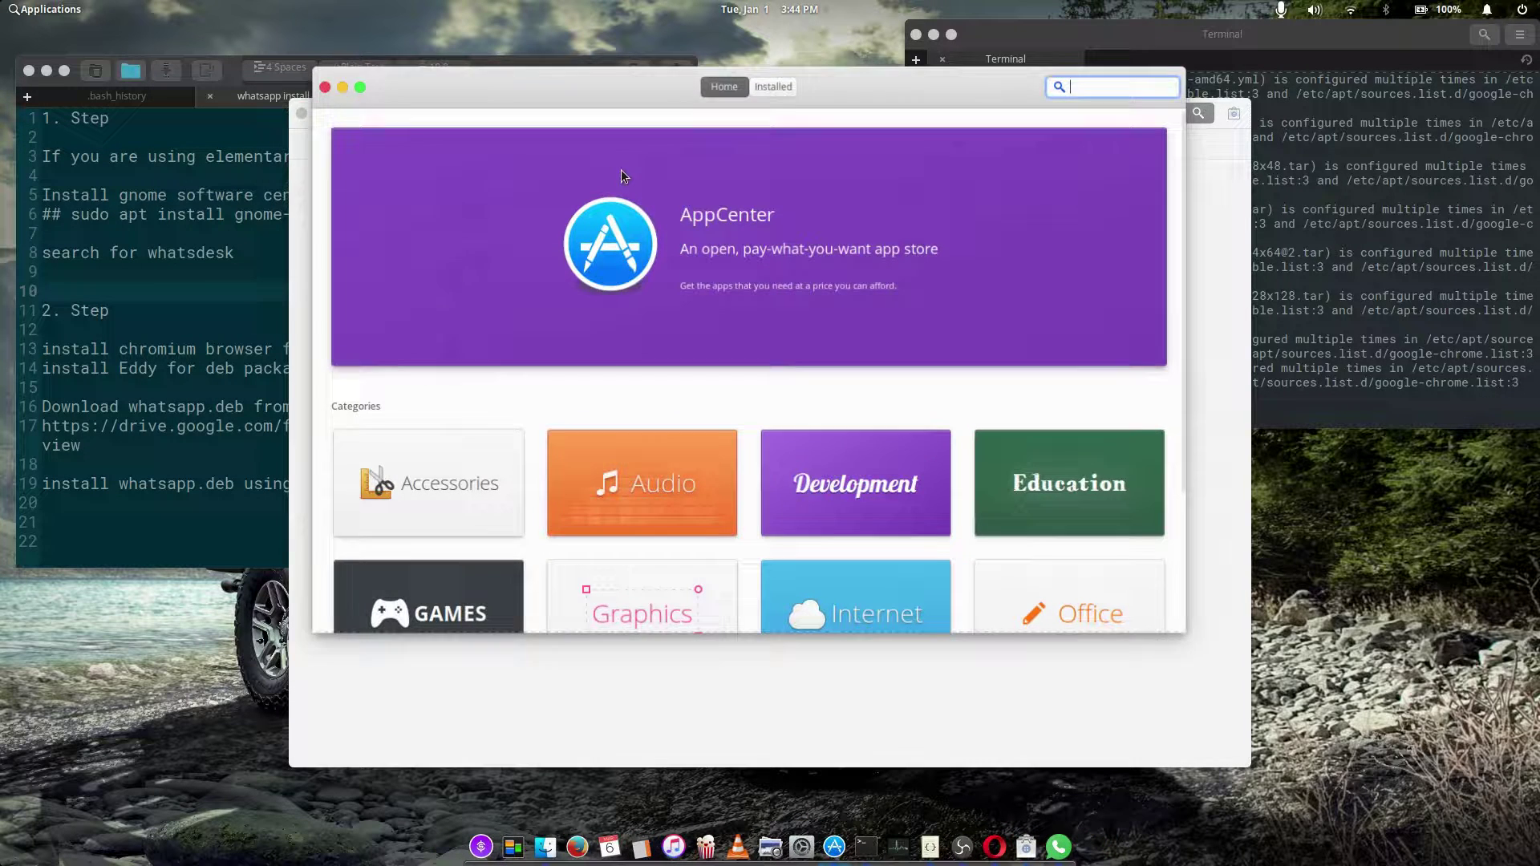
left_click_drag(536, 80, 802, 136)
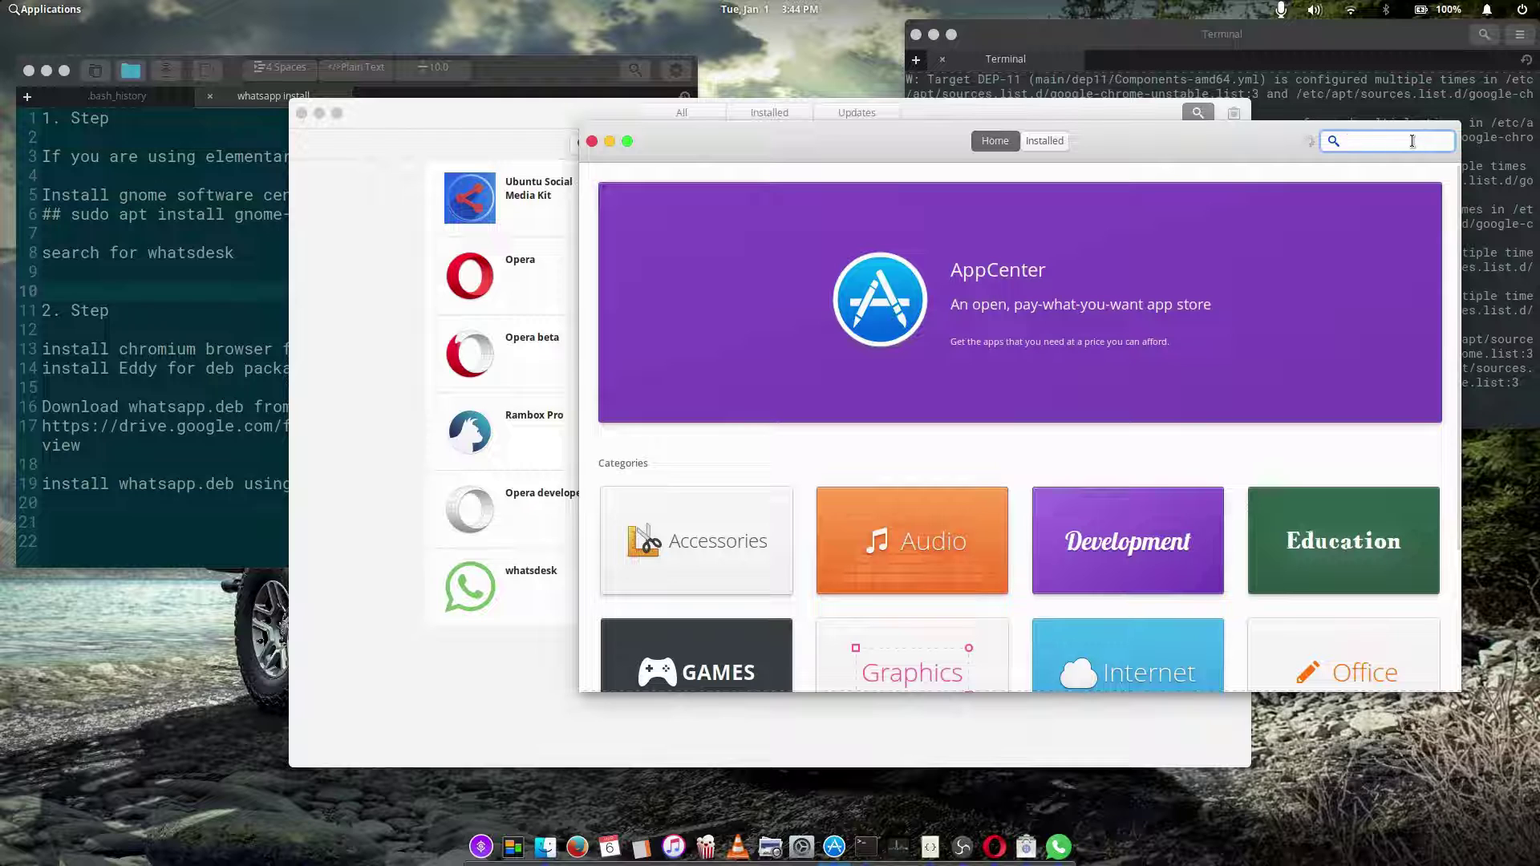
type("chro")
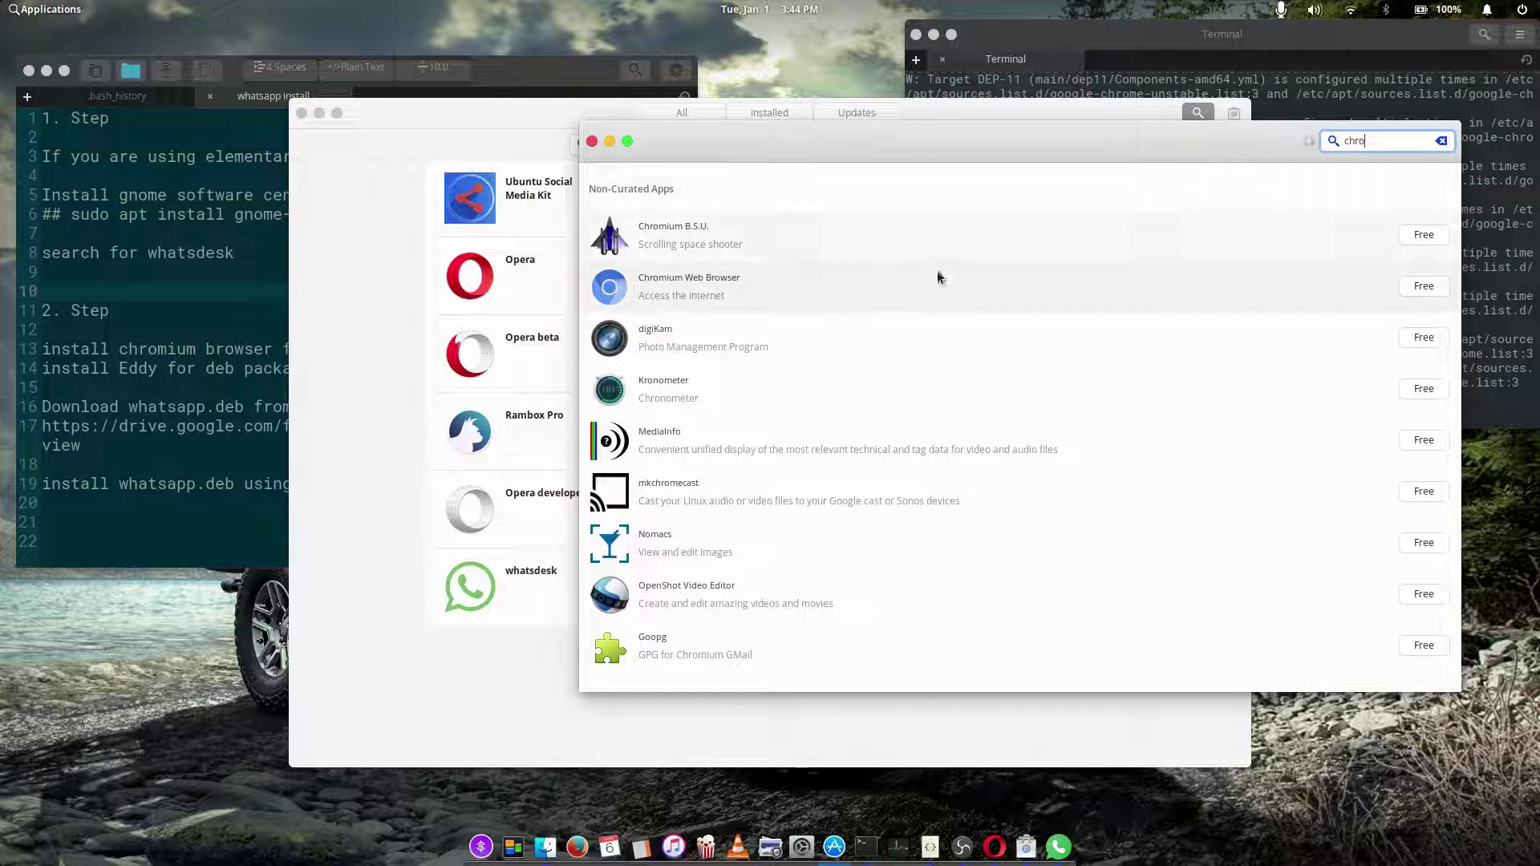
- Replace the GNOME Software search with 'chromium' and open the Chromium details page
left_click(377, 249)
triple_click(698, 145)
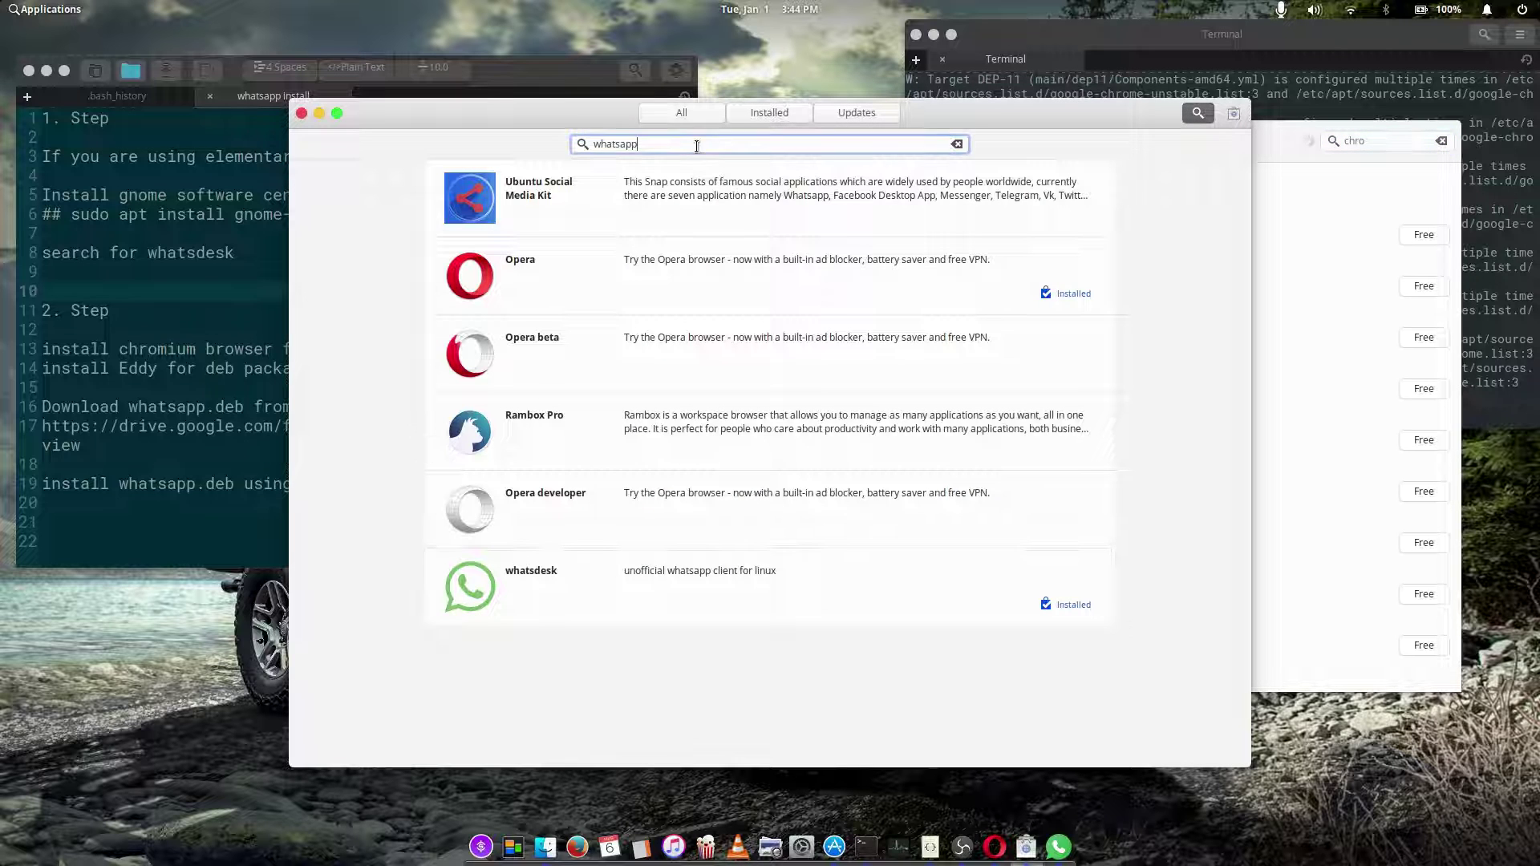
type("chrom")
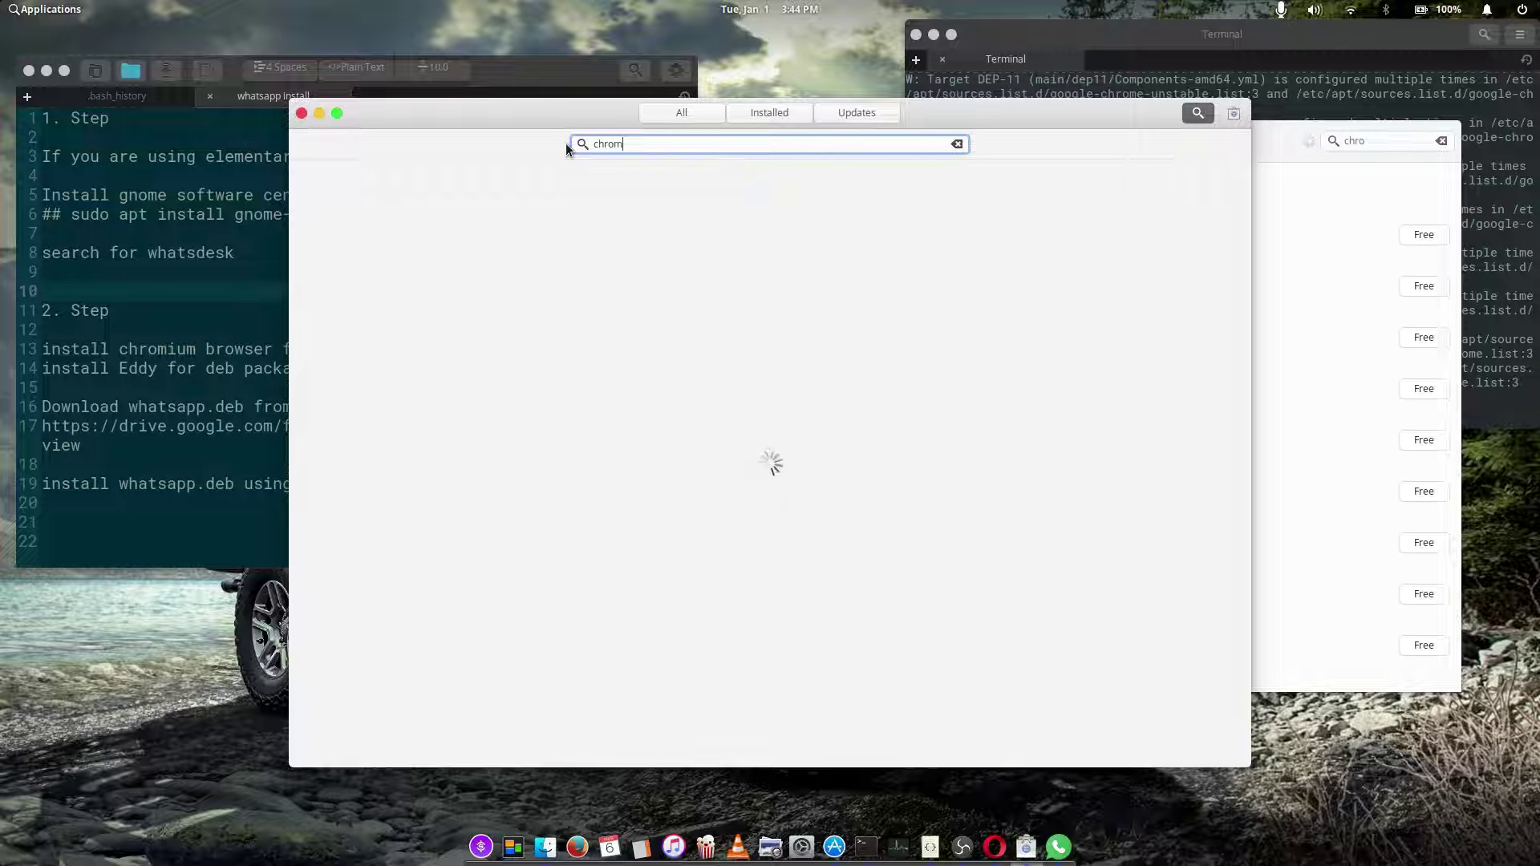
type("i")
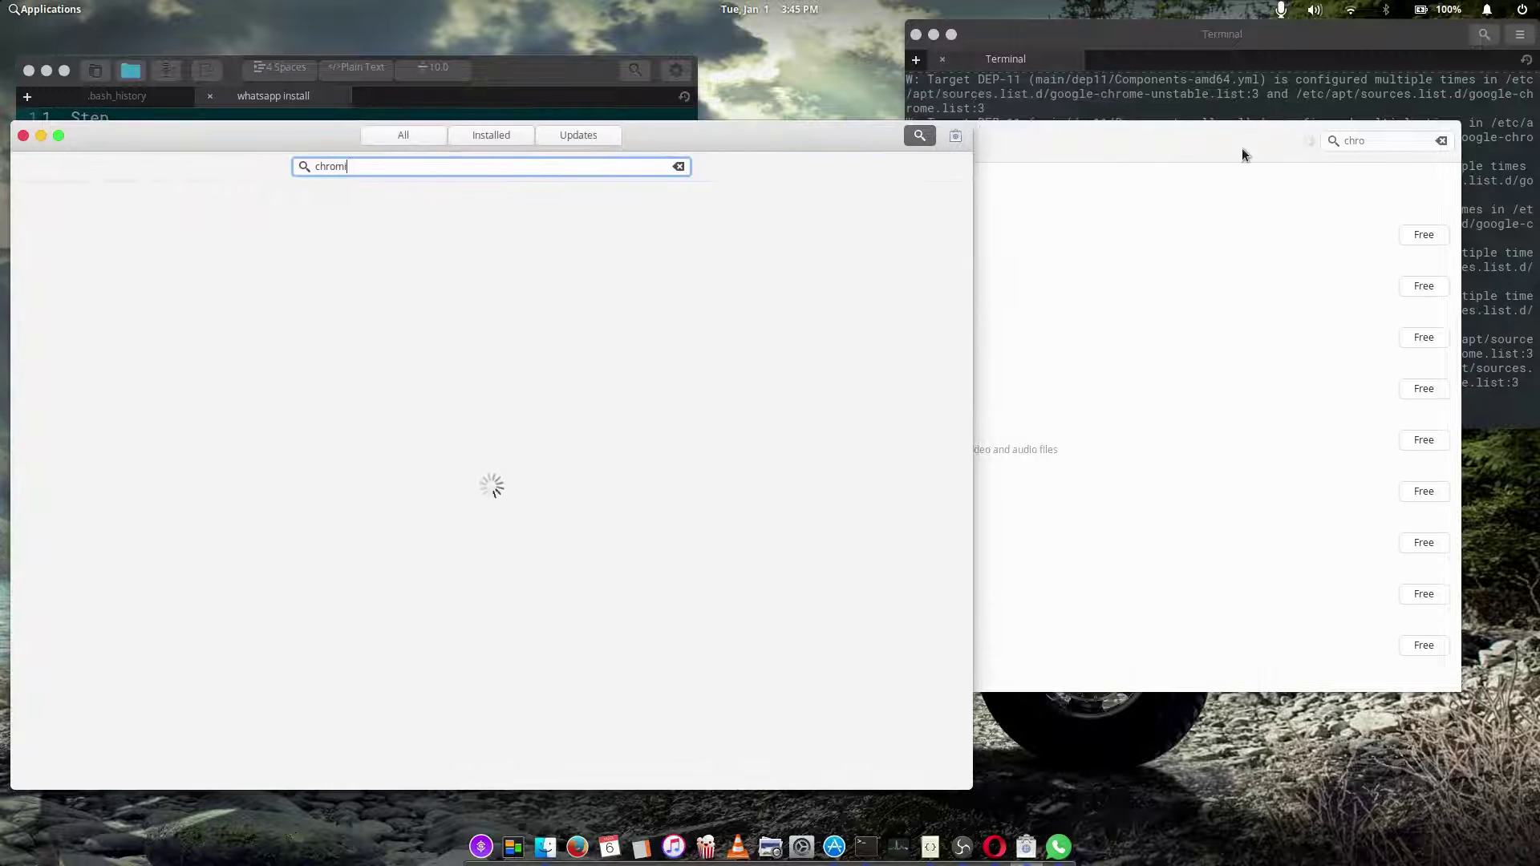
left_click(1241, 154)
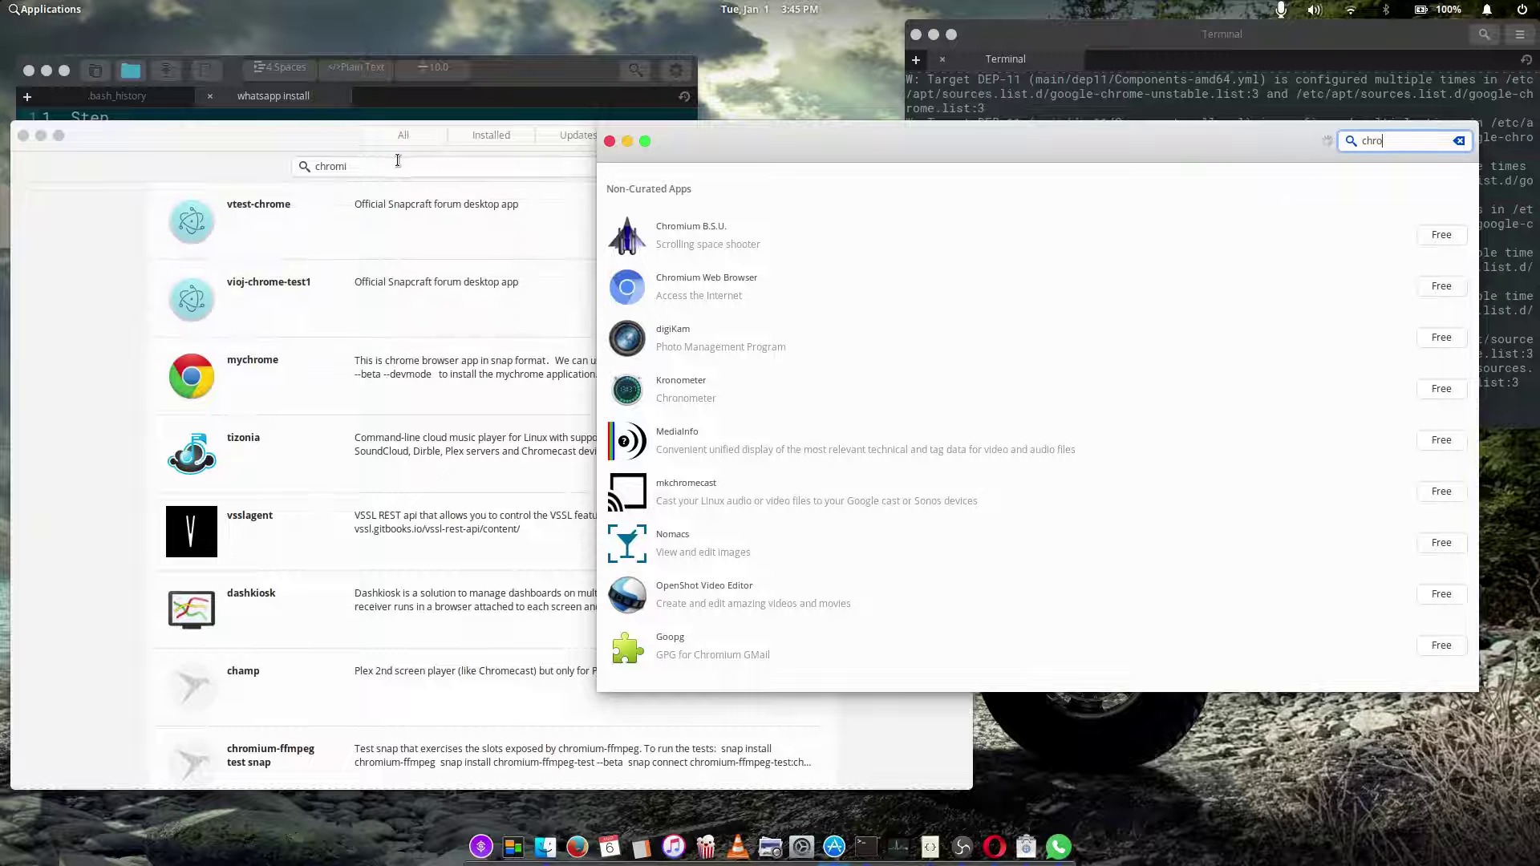
left_click(372, 165)
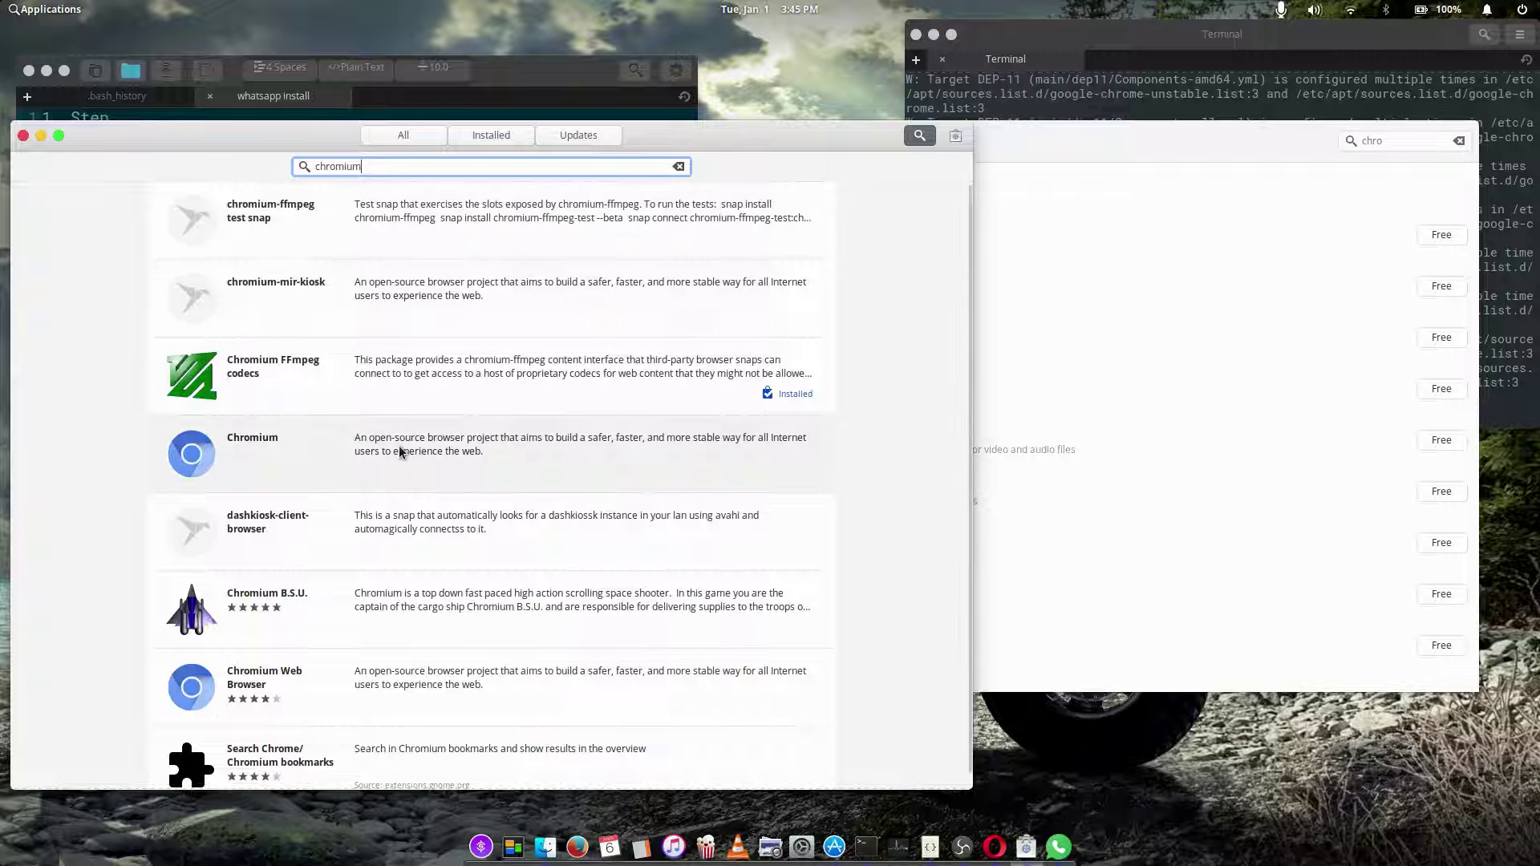
left_click(399, 451)
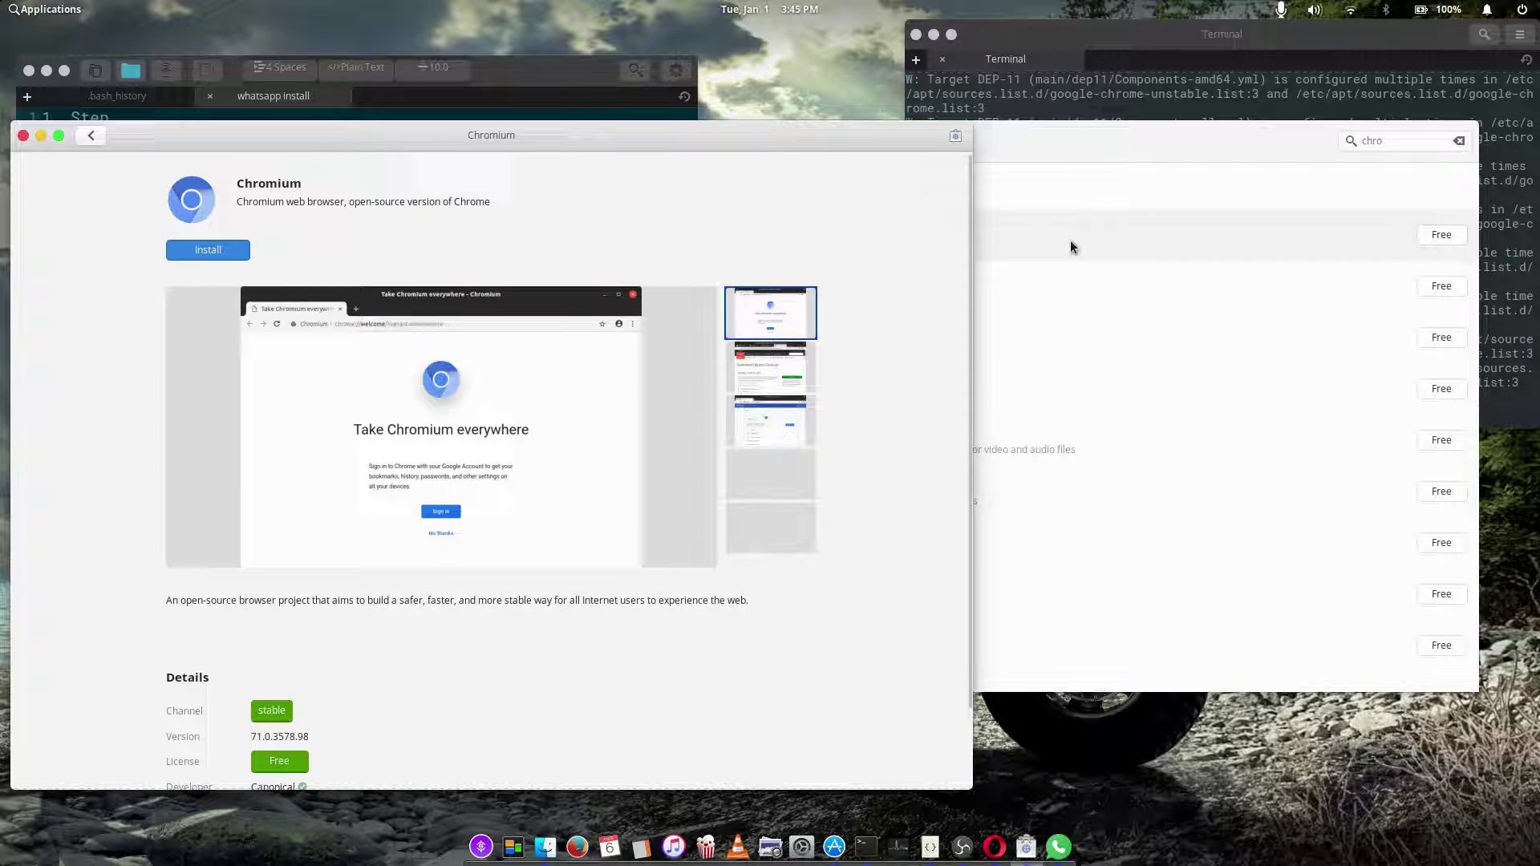
- In AppCenter, click Free to start installing Chromium Web Browser
left_click(1074, 151)
left_click(417, 134)
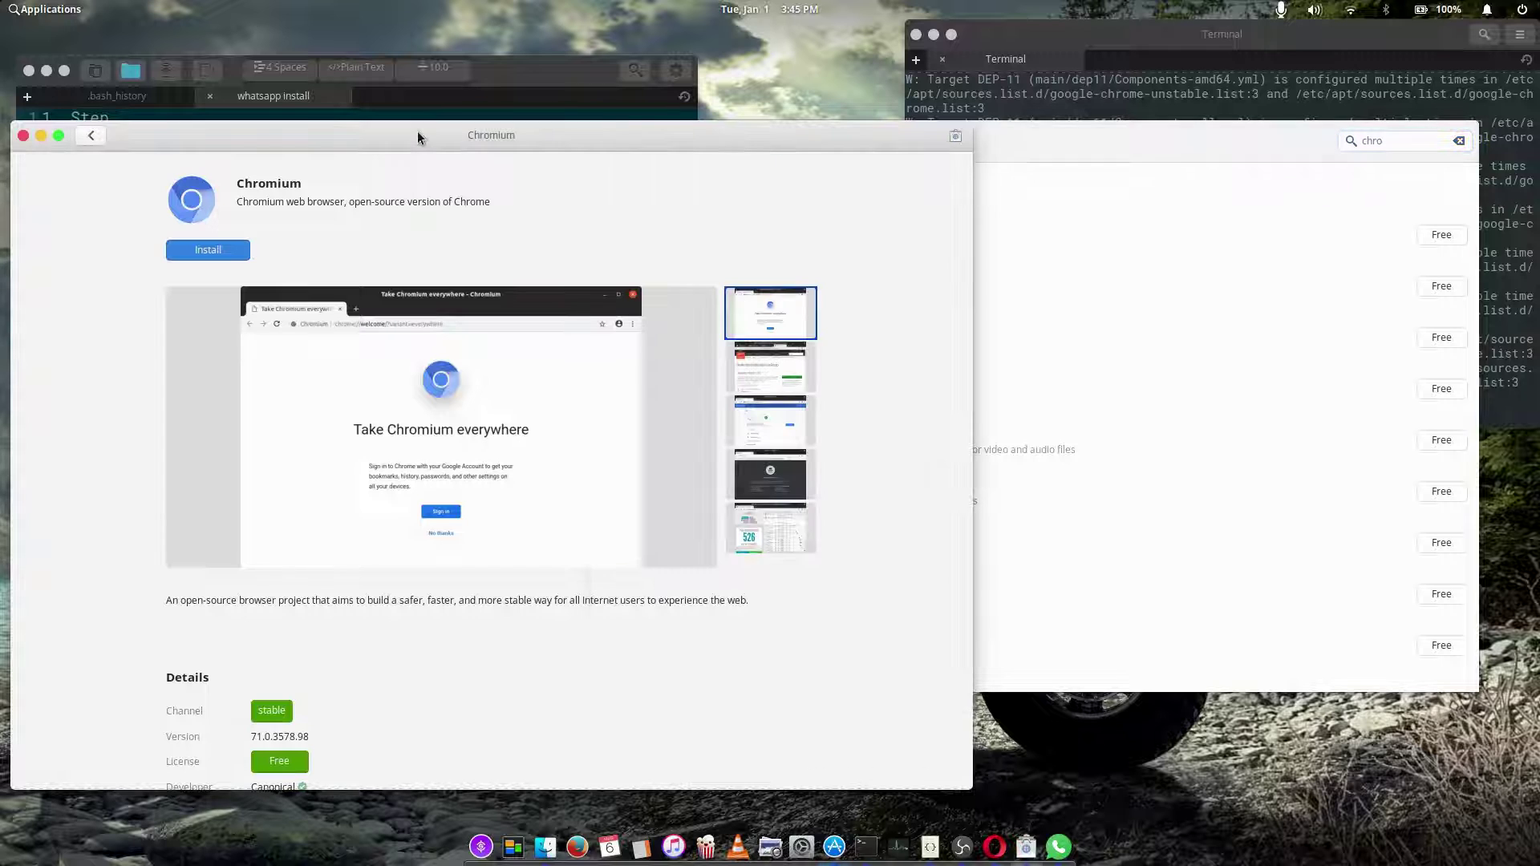
left_click(1045, 135)
left_click(1436, 287)
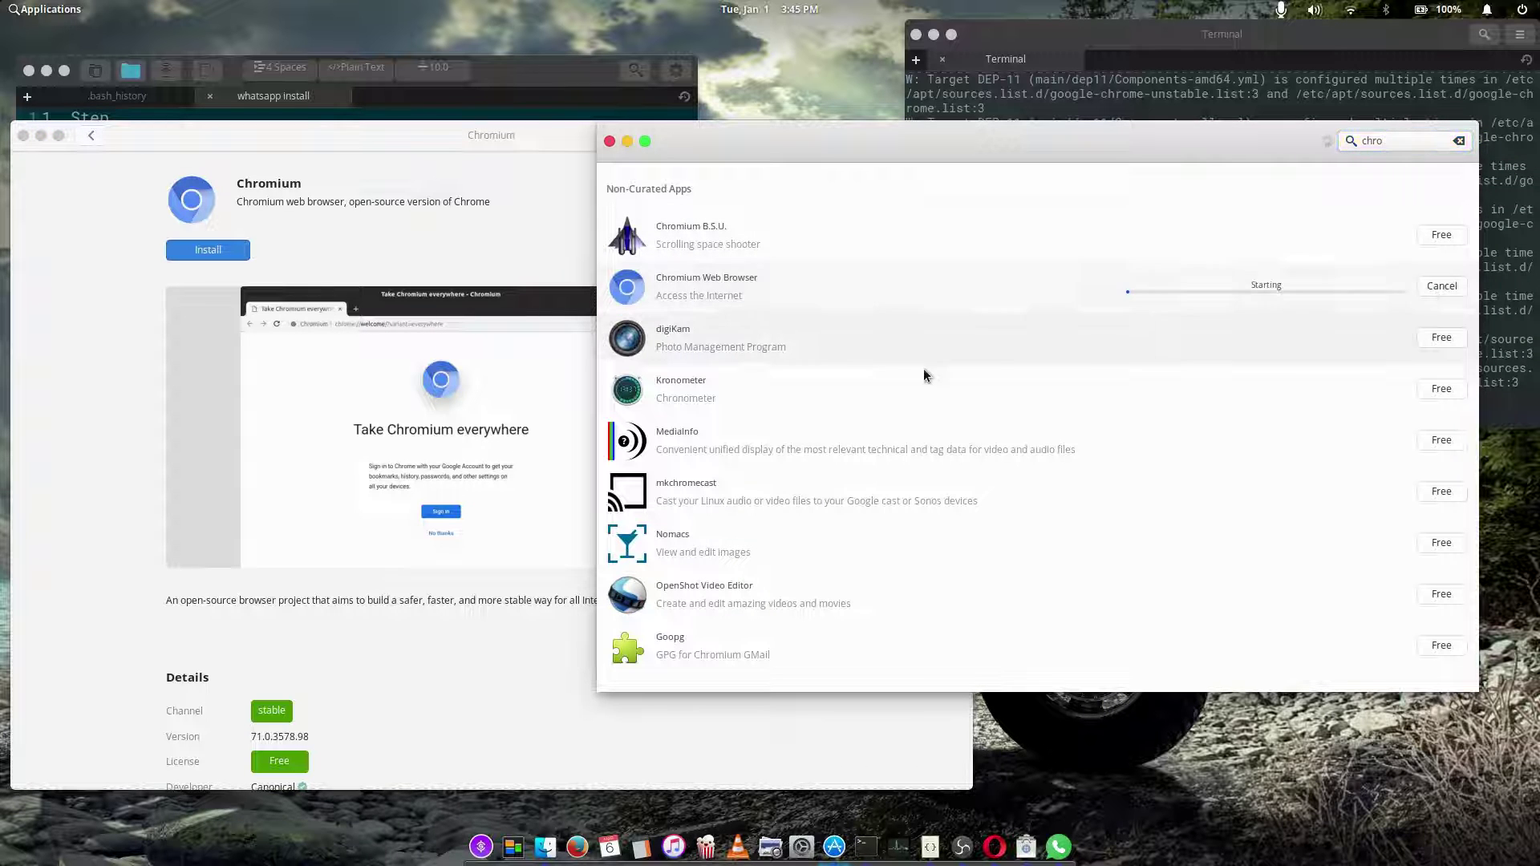
- Close the Chromium details window and authorise AppCenter's Chromium install with the password
left_click(23, 135)
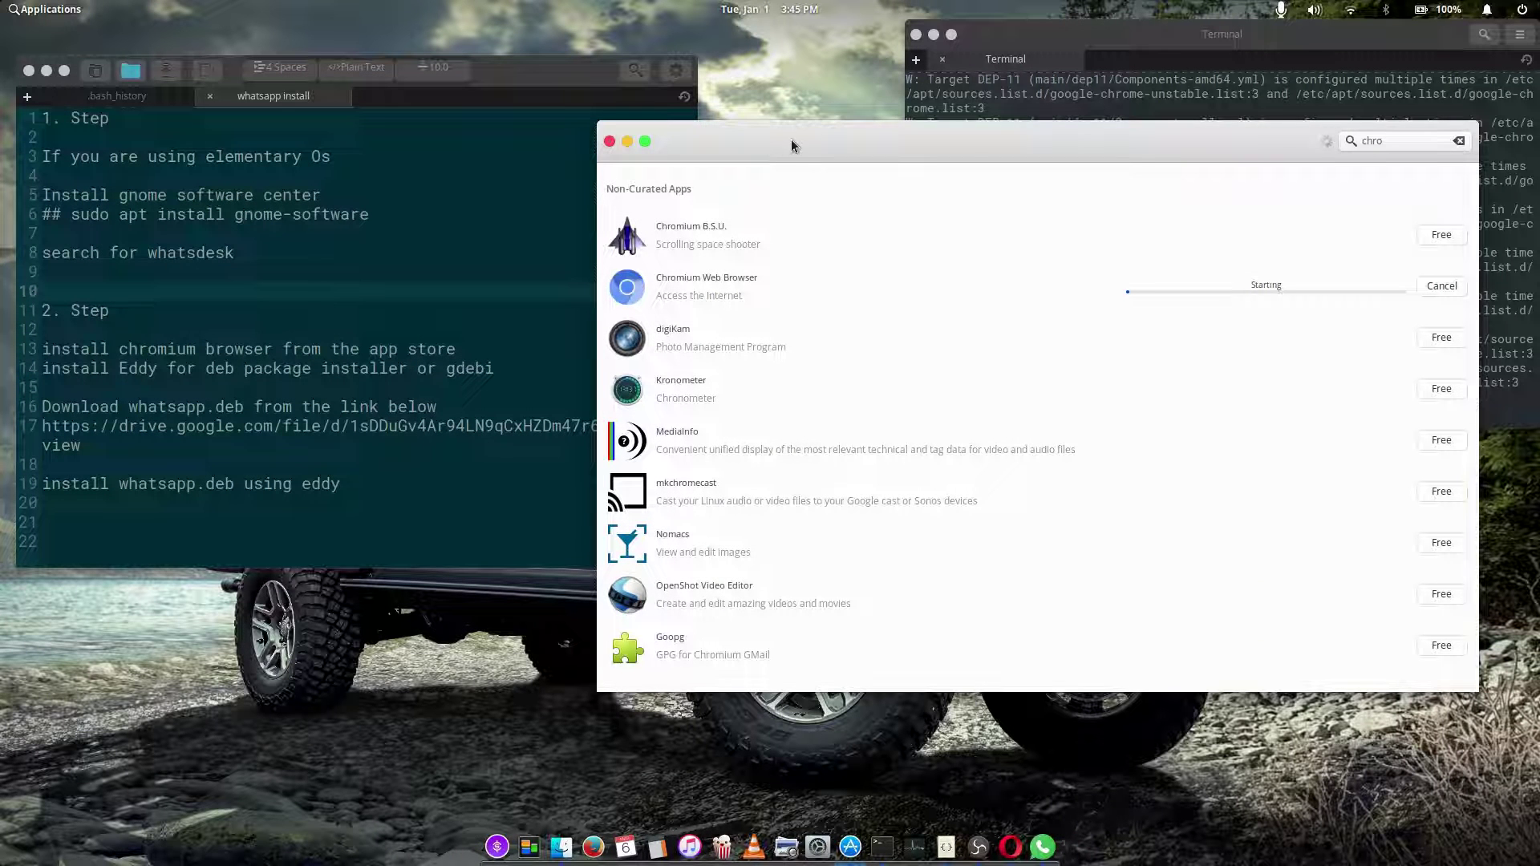
left_click_drag(791, 138, 780, 109)
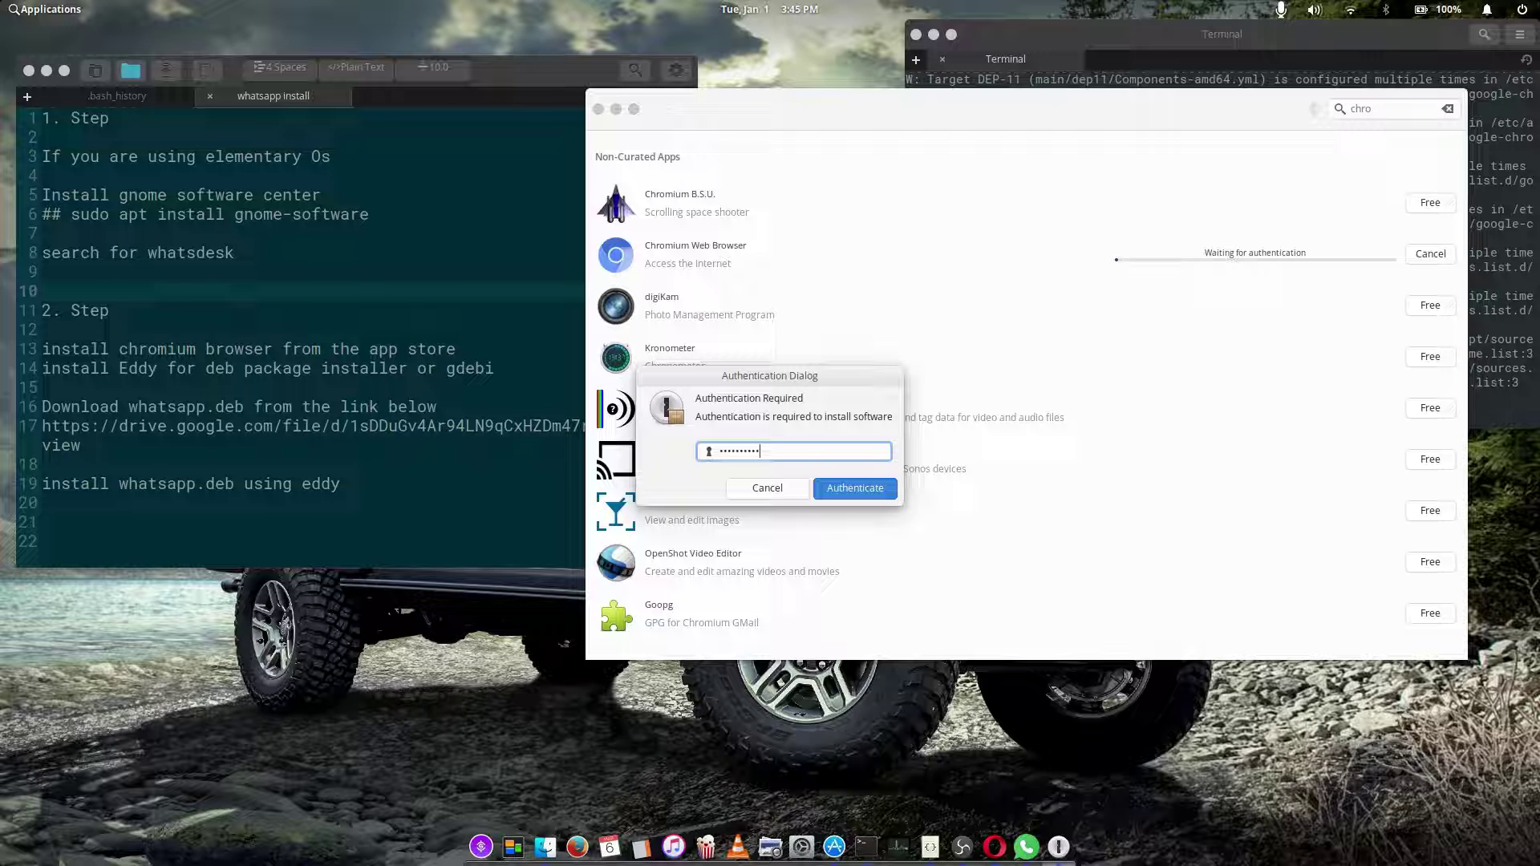
key("Return")
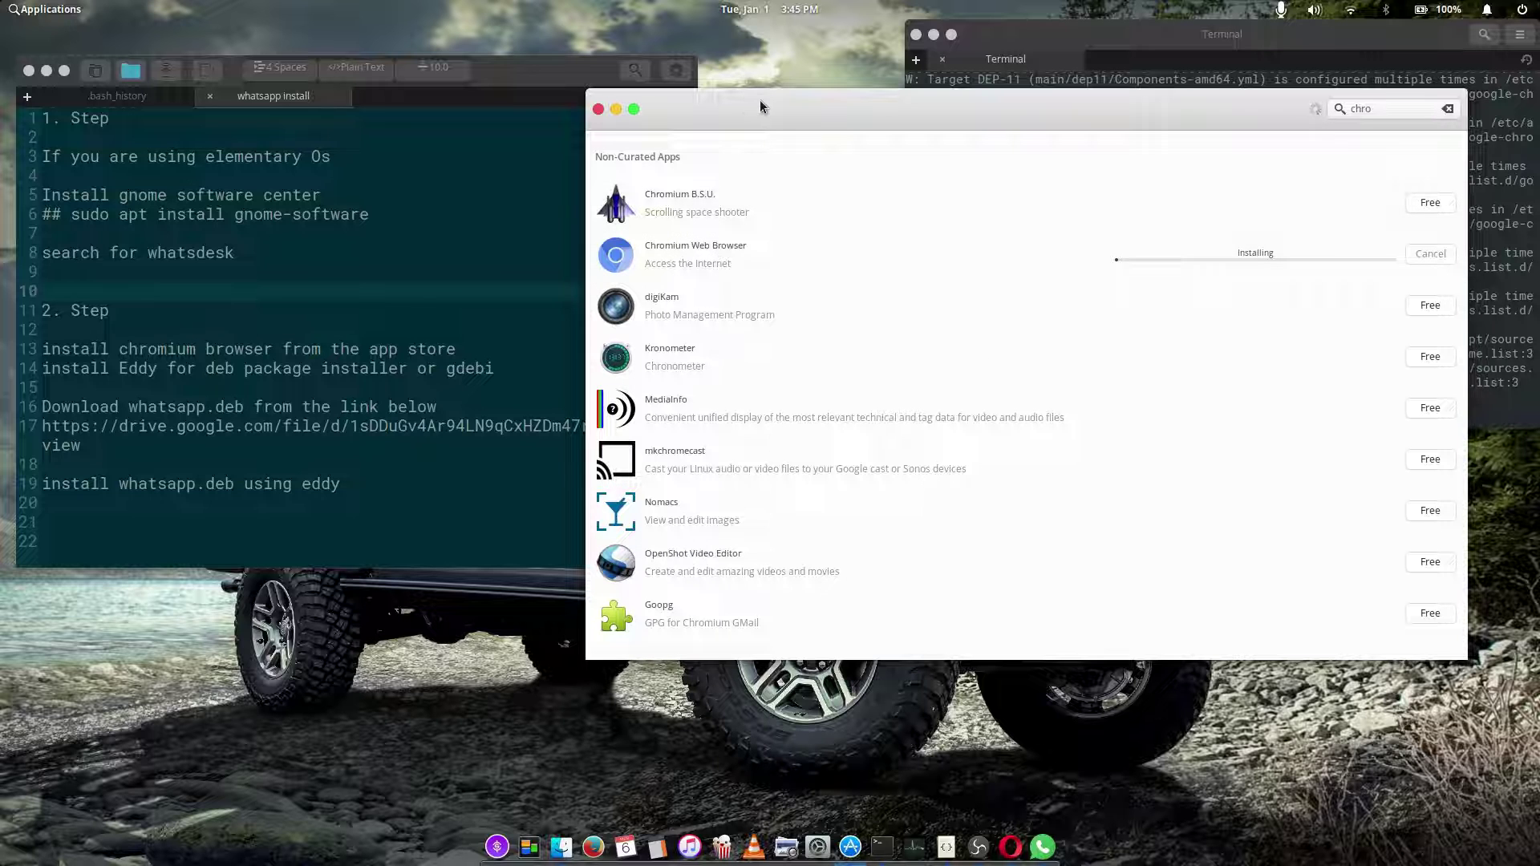
left_click_drag(759, 100, 776, 80)
left_click(448, 369)
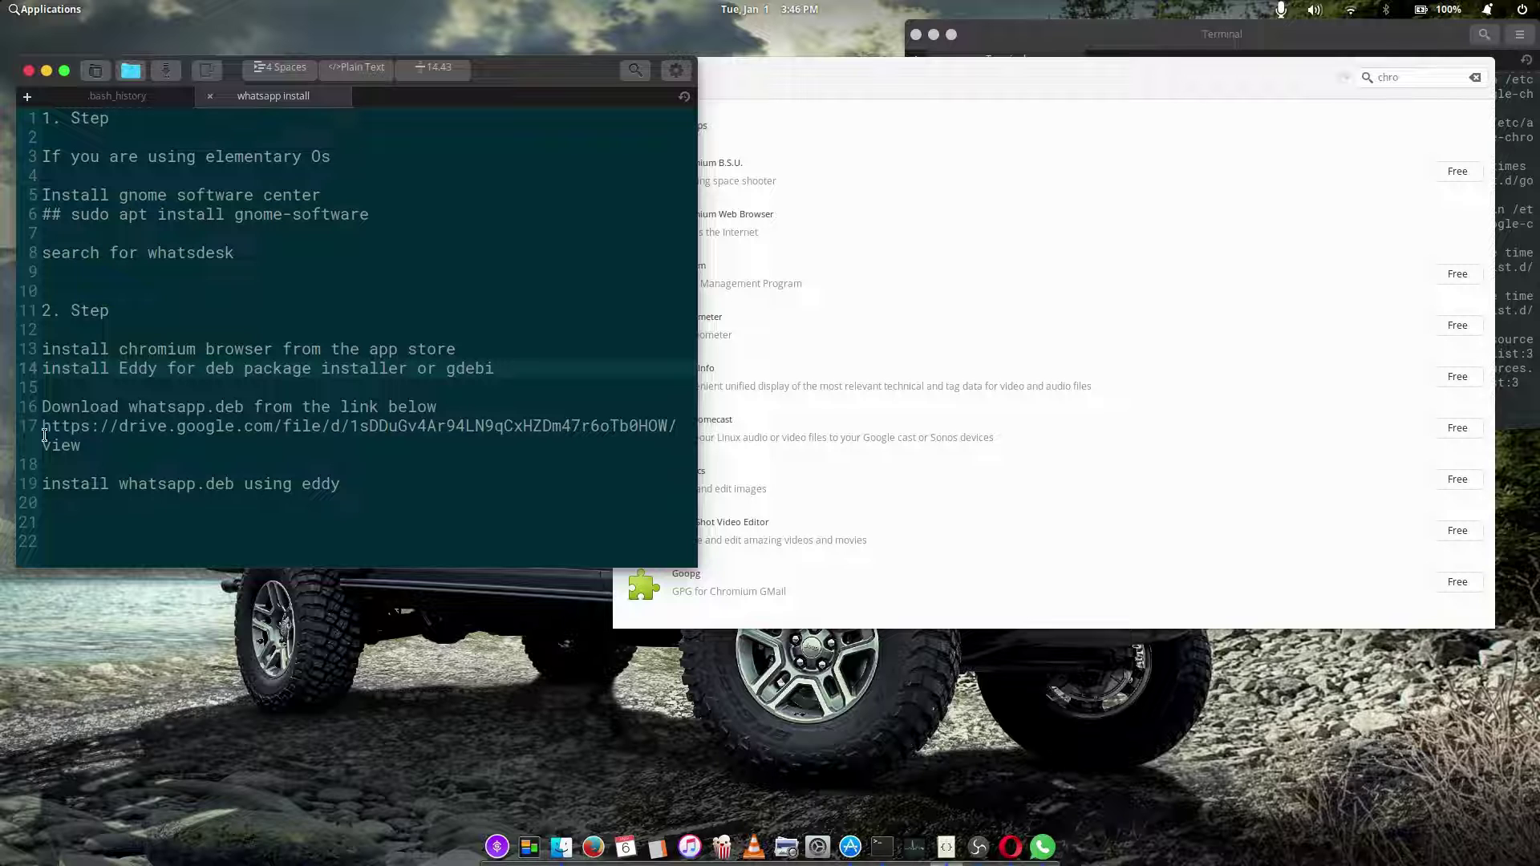
- Copy the Google Drive link for whatsapp.deb from line 17 of the Scratch notes
left_click_drag(94, 449, 33, 434)
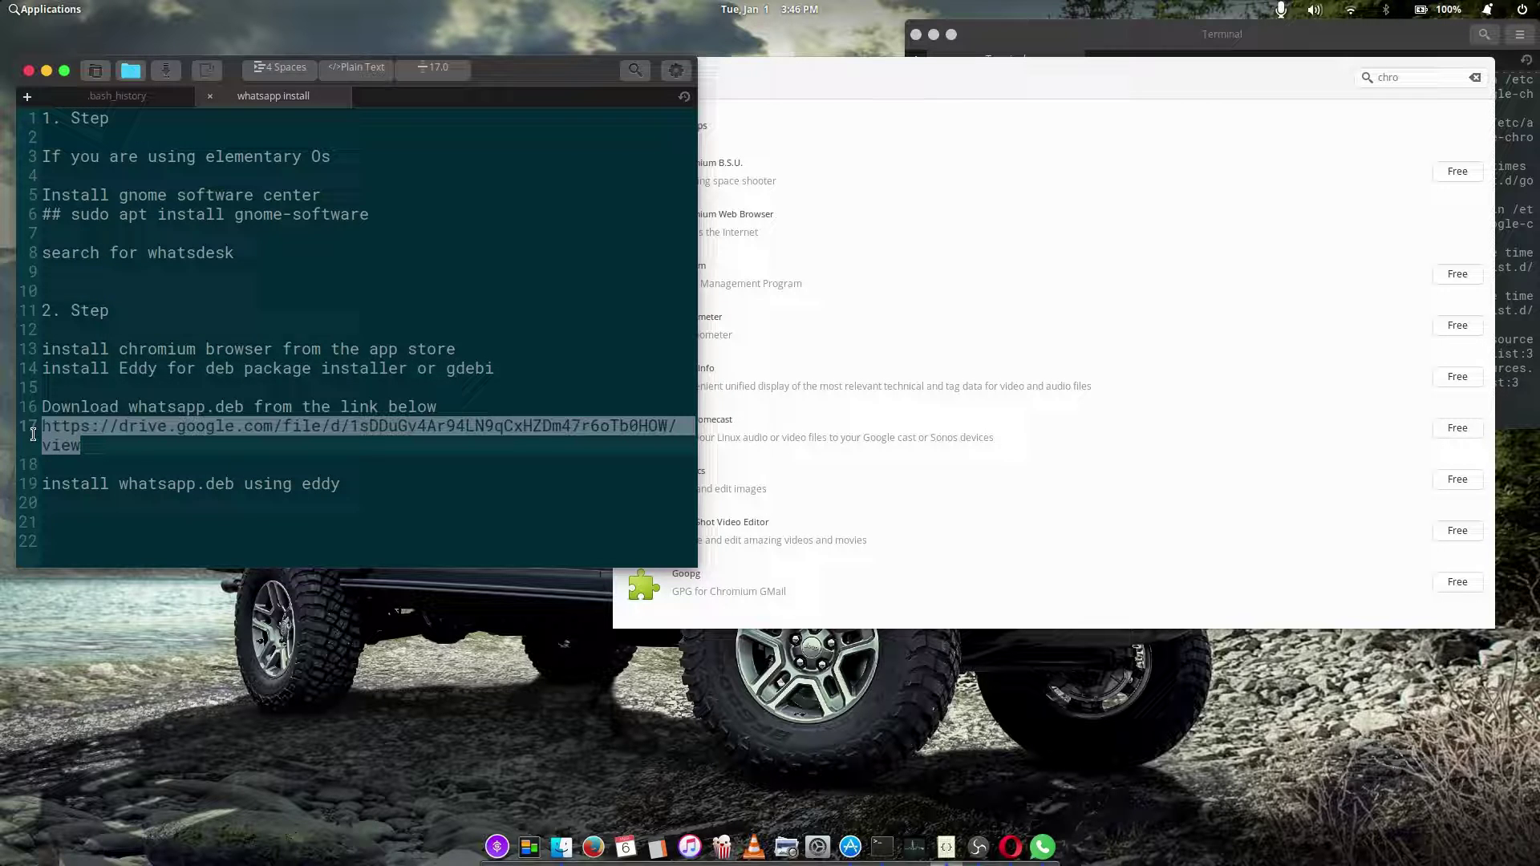
right_click(37, 430)
left_click(98, 492)
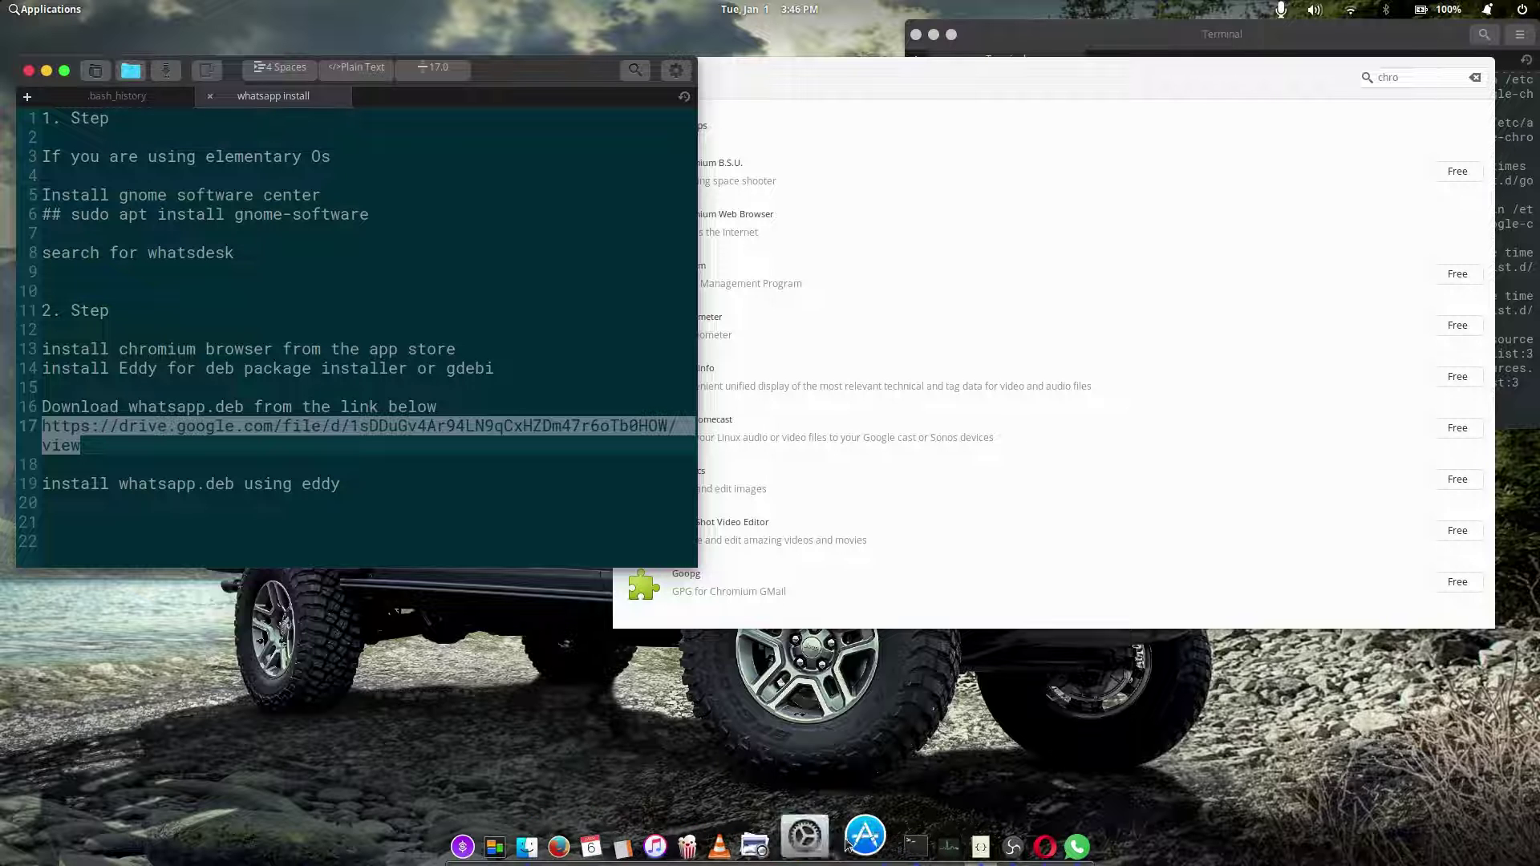
- Load the copied Drive link in a new Opera tab and download whatsapp-webapp_1.0_all.deb
left_click(1028, 839)
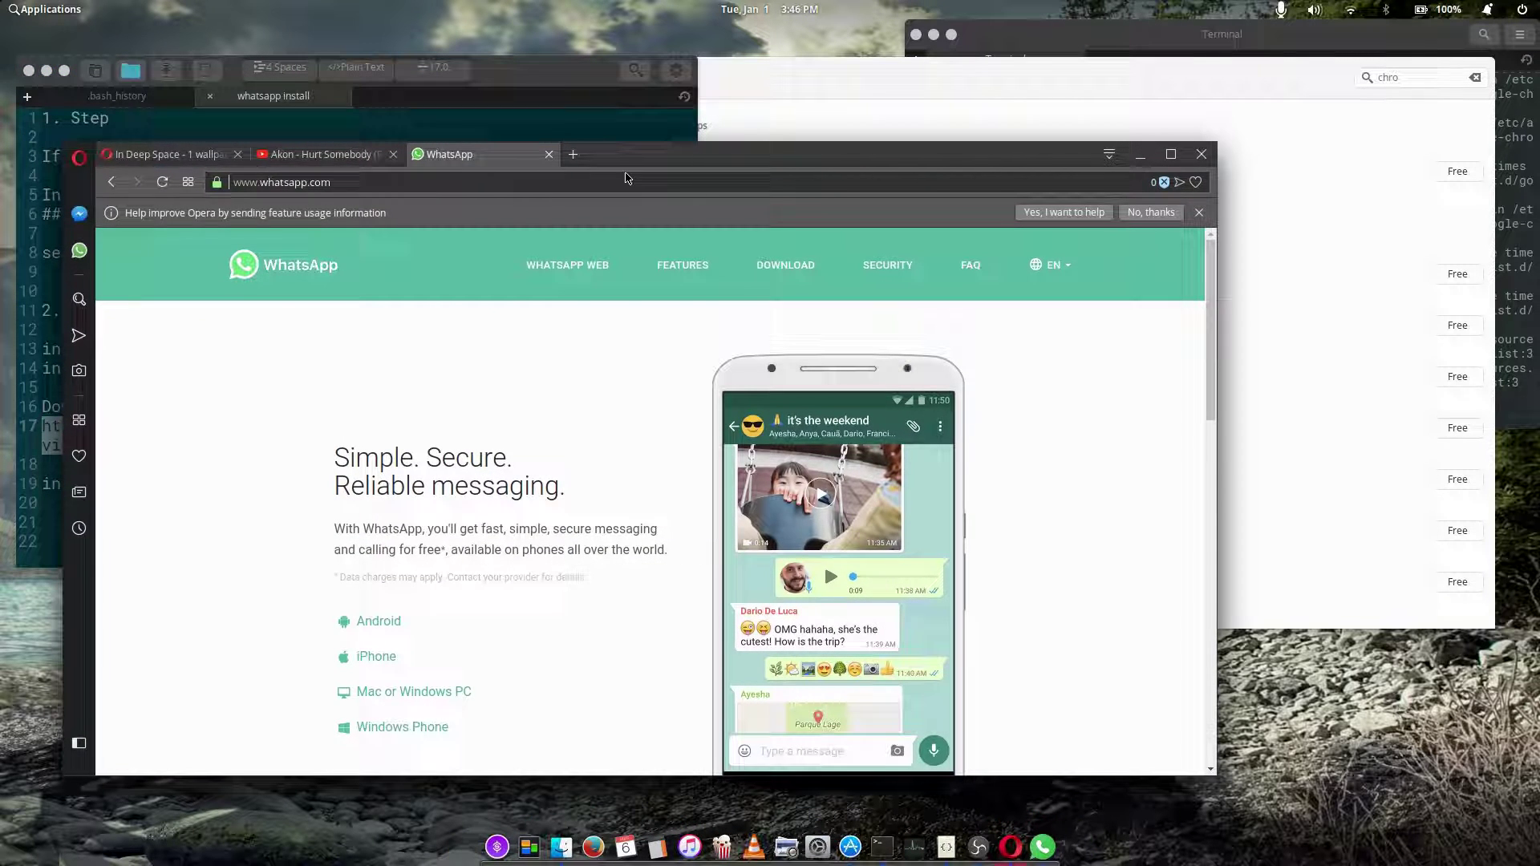
left_click(573, 154)
right_click(525, 184)
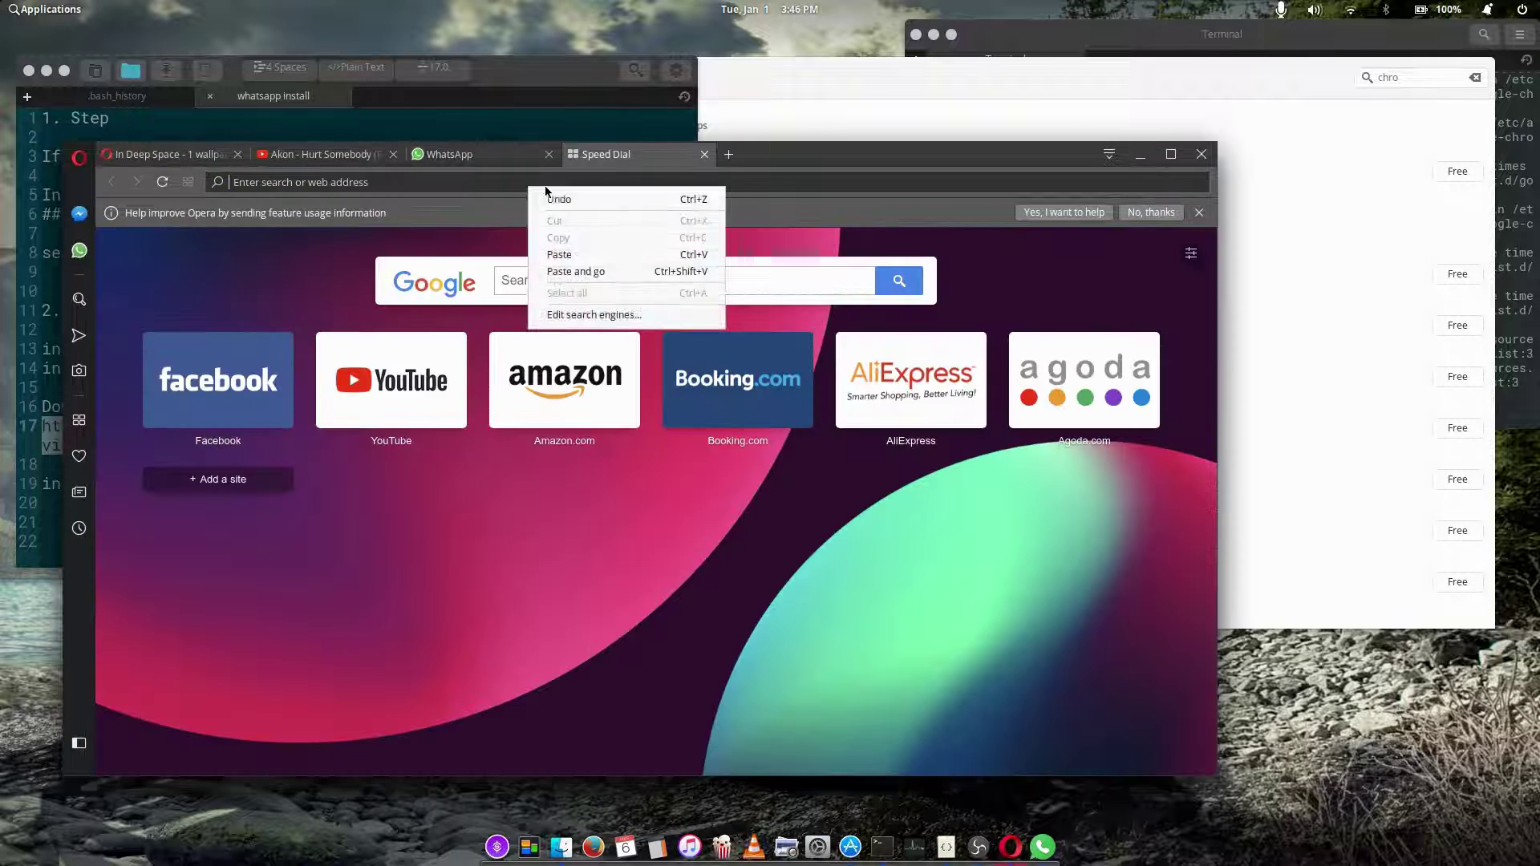
left_click(587, 275)
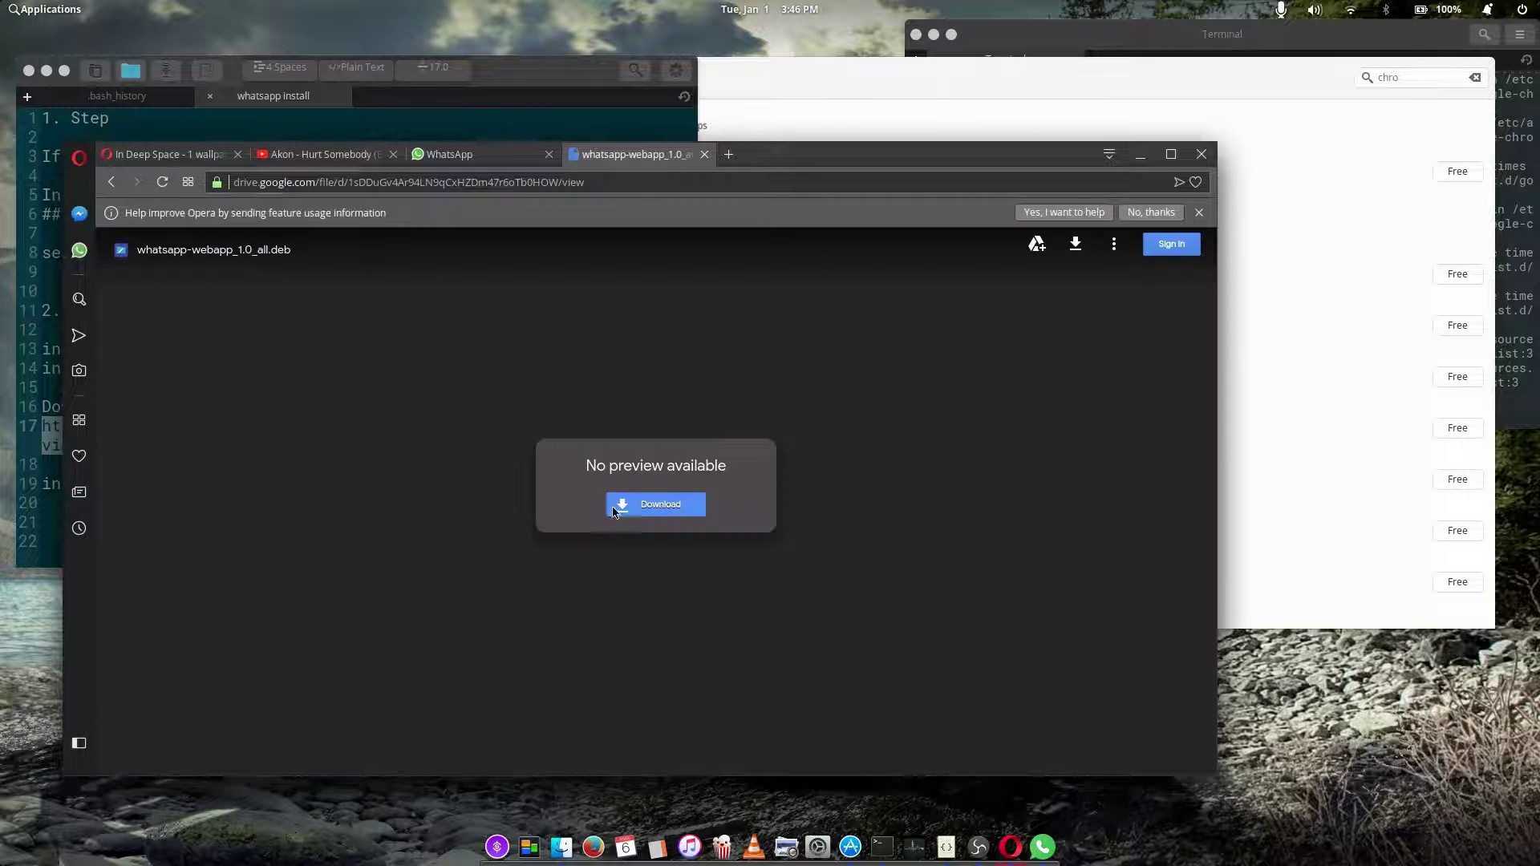
left_click(662, 507)
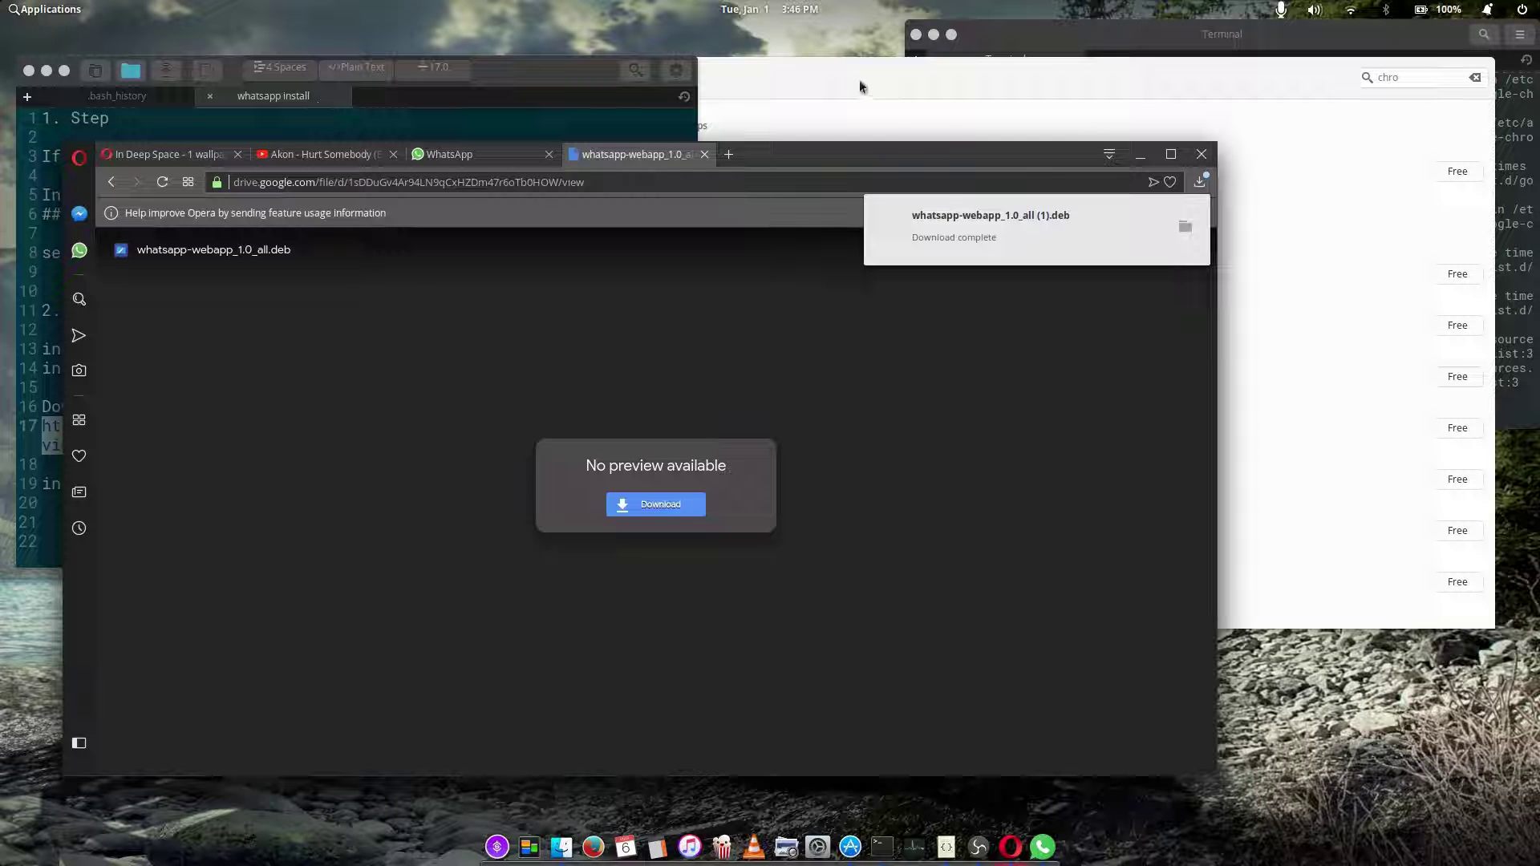
- Show the Downloads folder in Files, confirming both whatsapp-webapp_1.0_all .deb copies are there
left_click(561, 847)
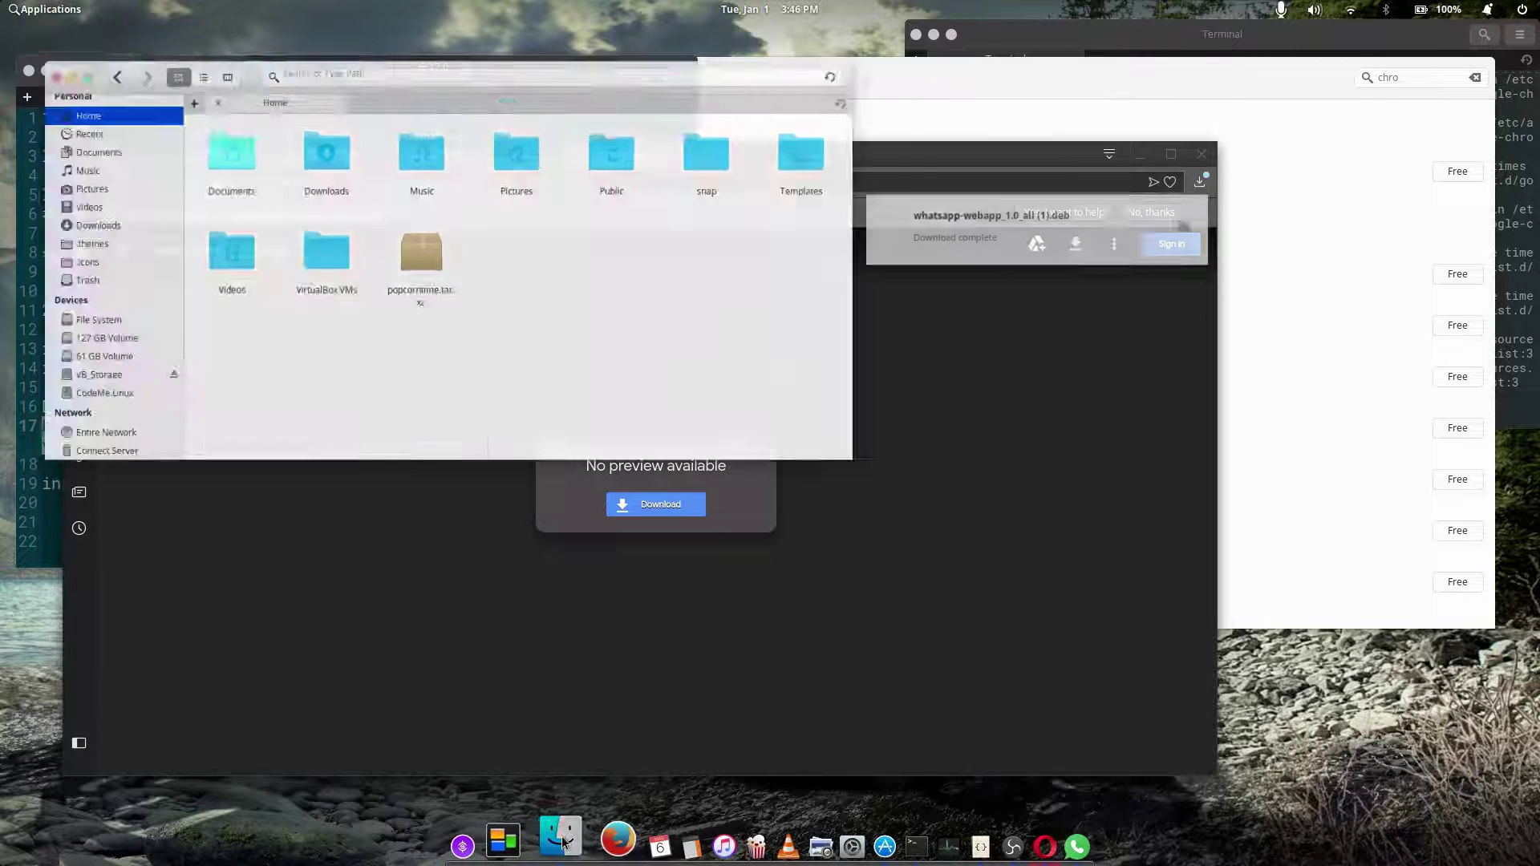
left_click(80, 198)
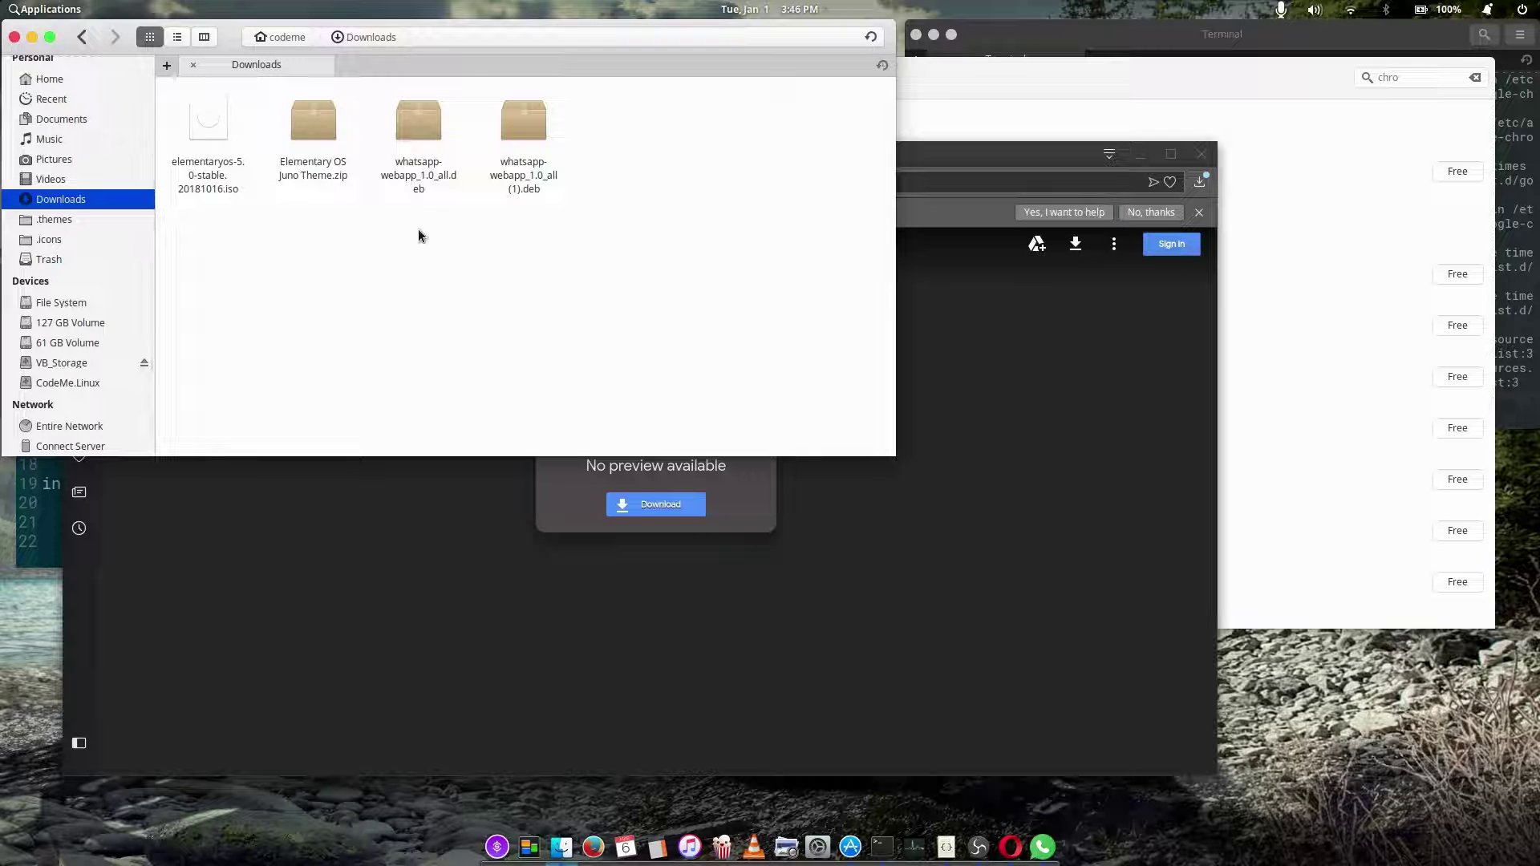
left_click_drag(456, 41, 783, 145)
- Select the word 'Eddy' in the installation notes, then bring AppCenter back to the front
left_click(532, 79)
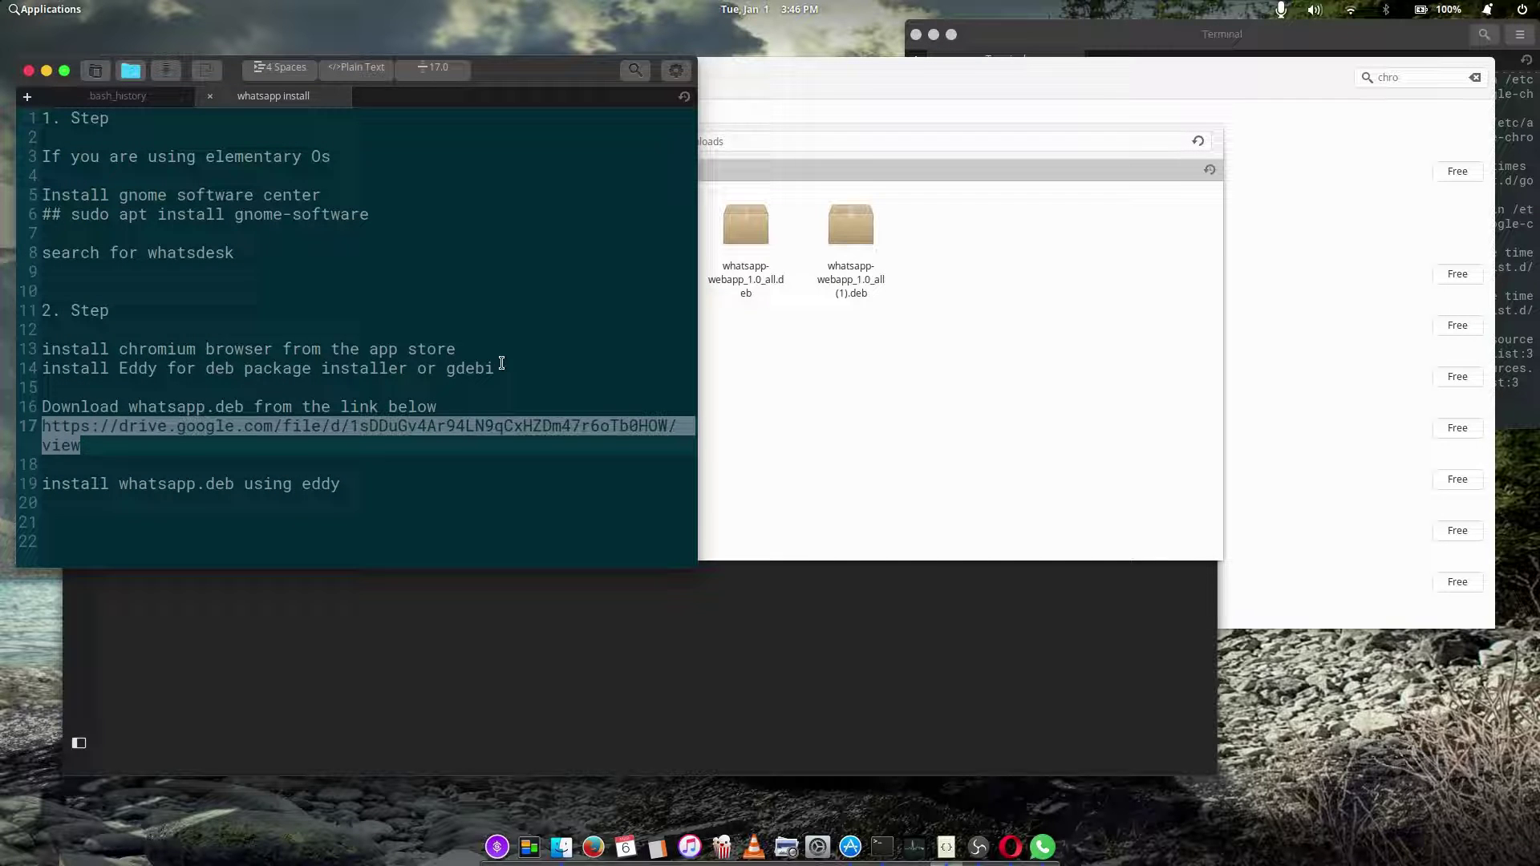
left_click_drag(166, 368, 115, 373)
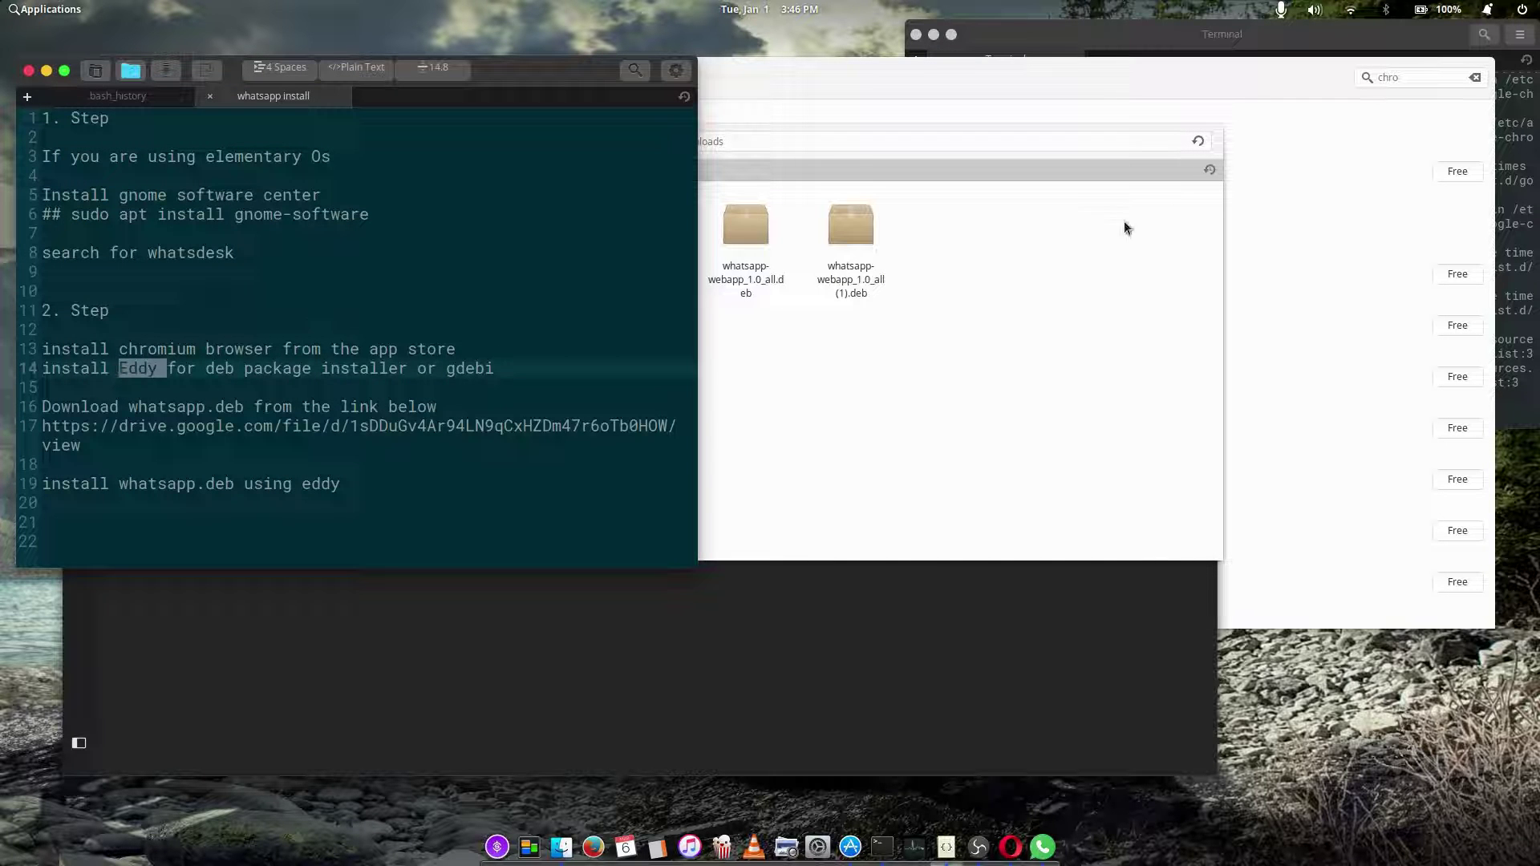
left_click(1244, 89)
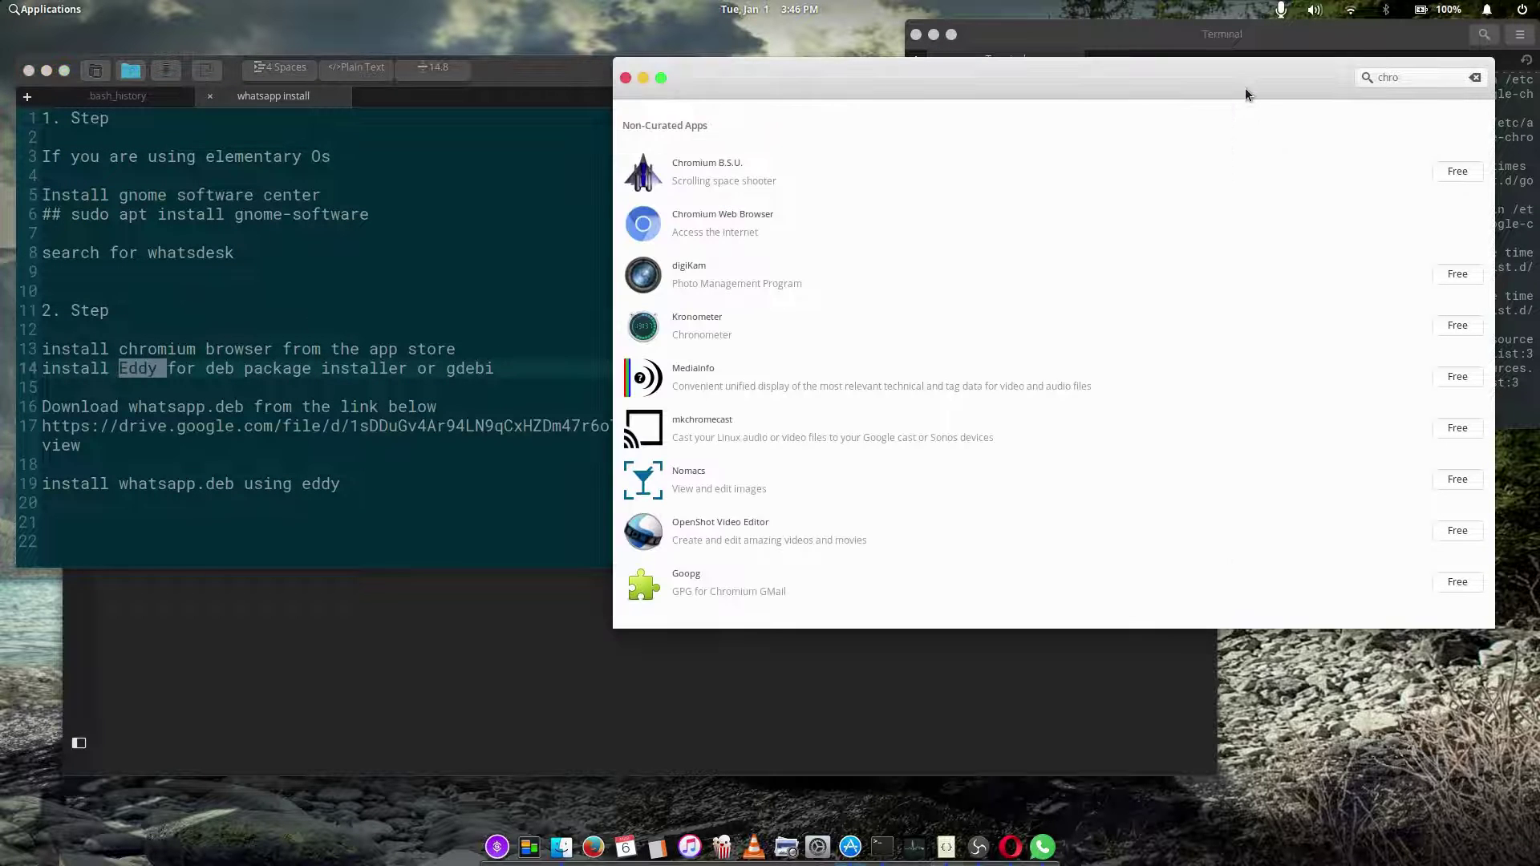
- Replace the 'chro' search with 'edd' and open Eddy's detail page in AppCenter
left_click(1393, 80)
left_click_drag(1393, 81, 1372, 80)
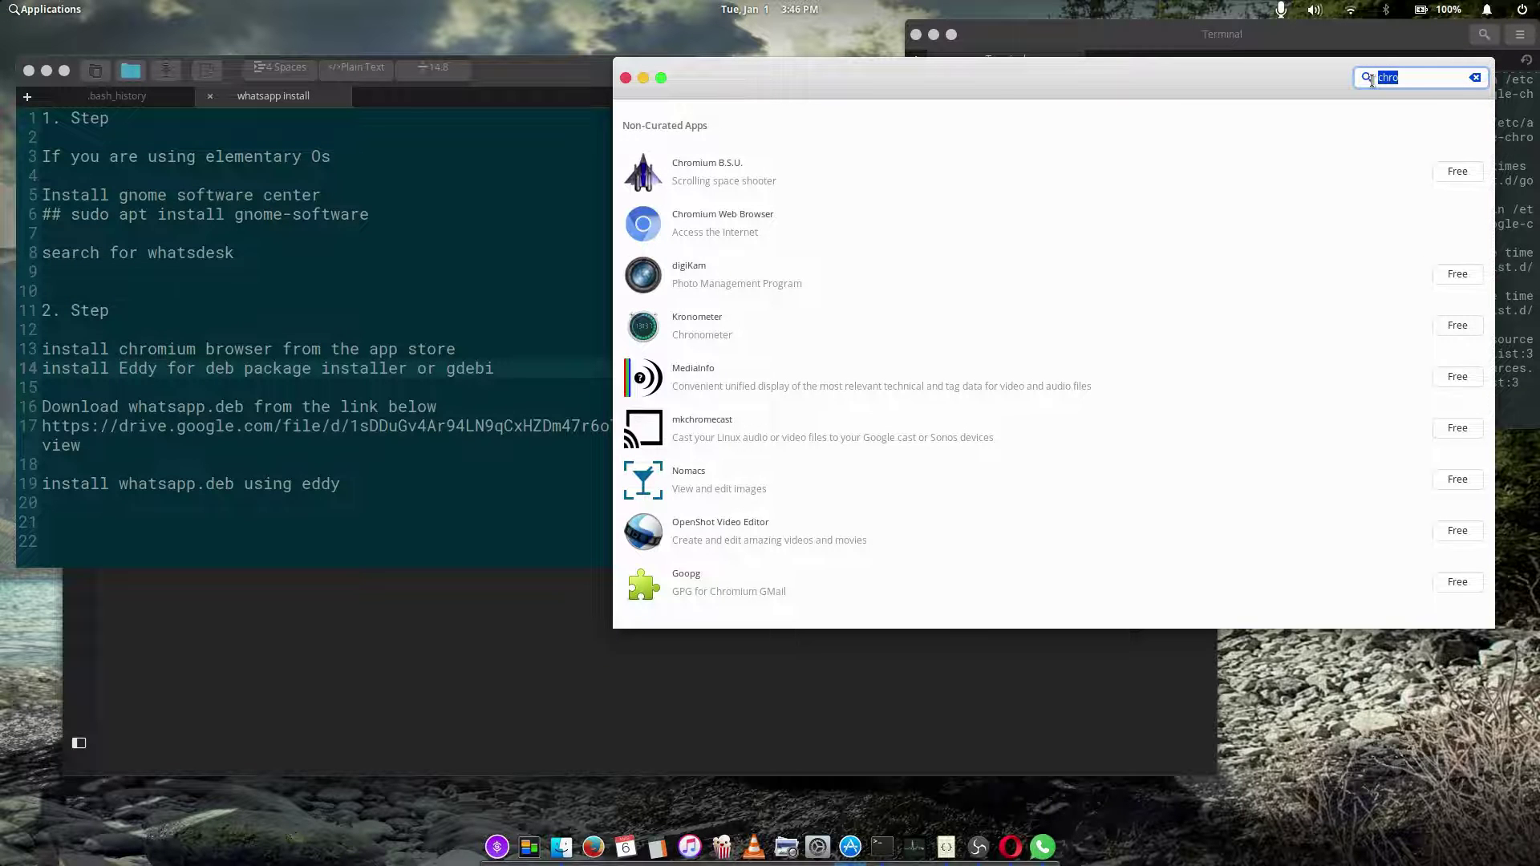
type("eddy")
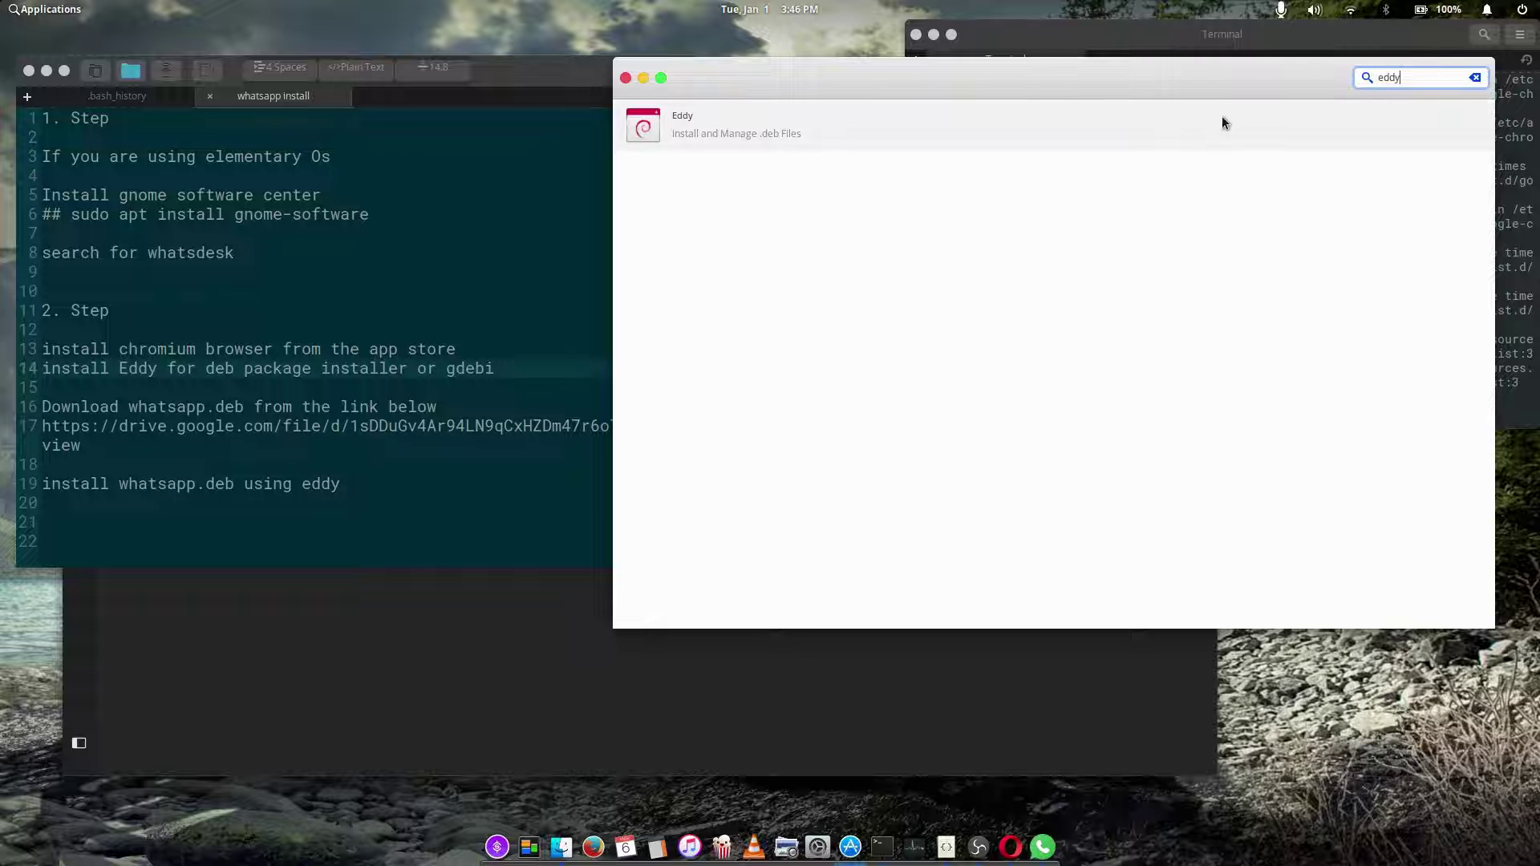
left_click_drag(1138, 86, 1057, 87)
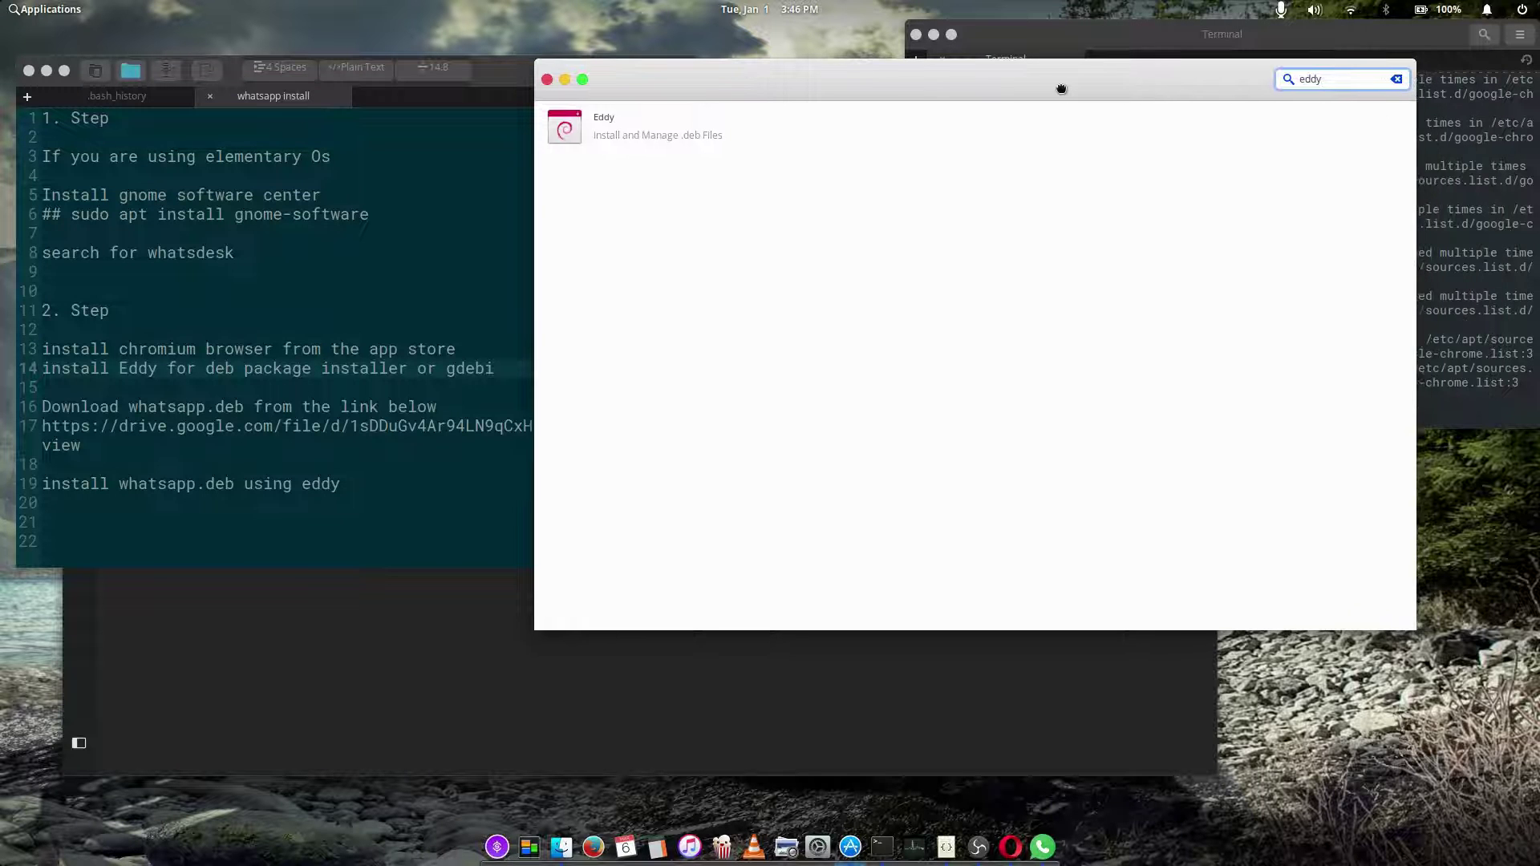
left_click(950, 147)
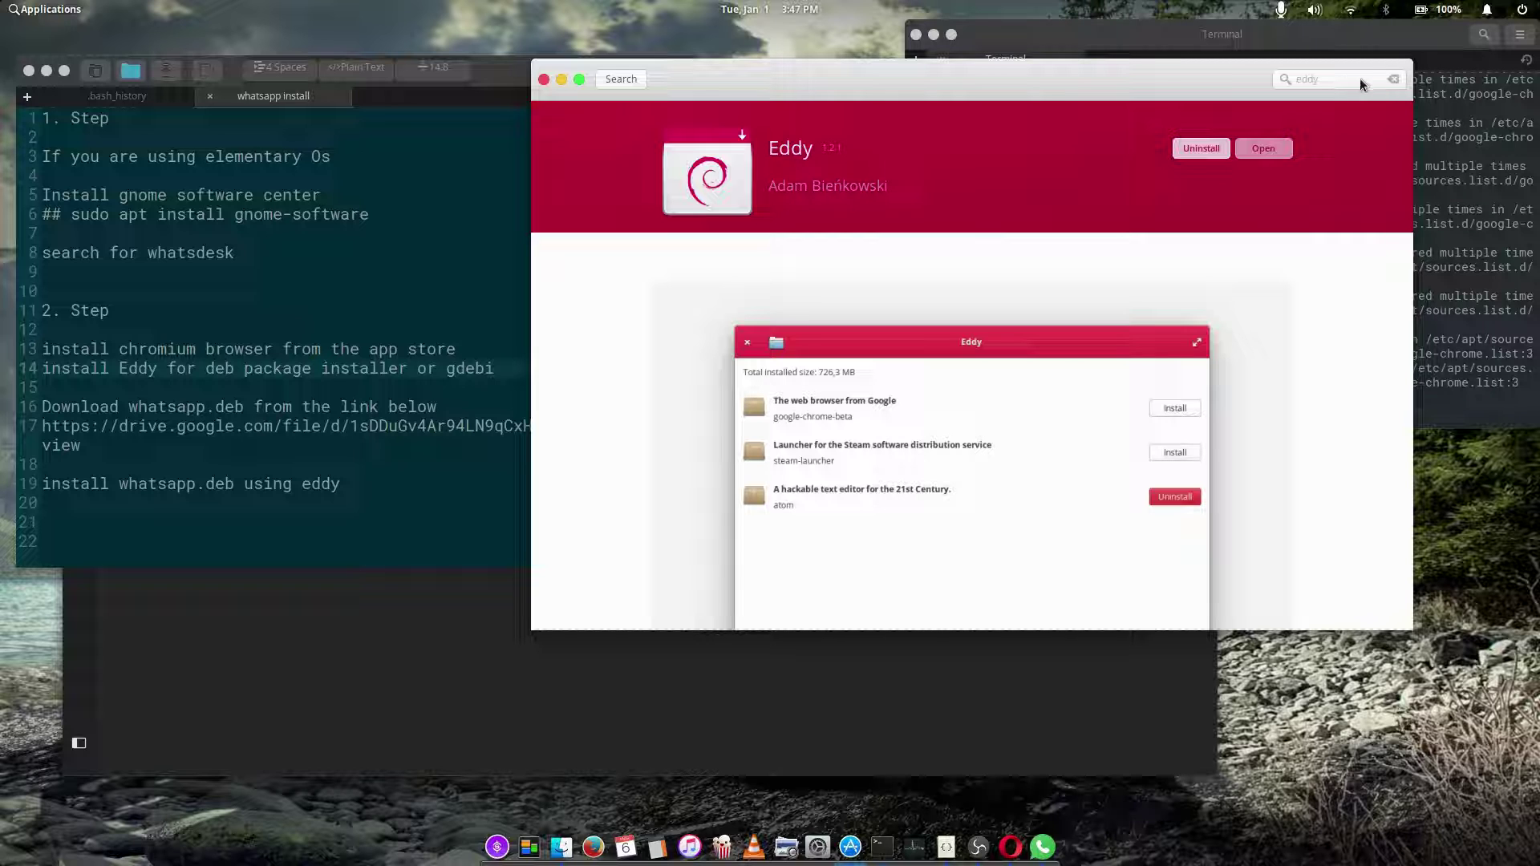
- Search 'gdebi' and open the GDebi Package Installer page, confirming it is already installed
left_click(620, 79)
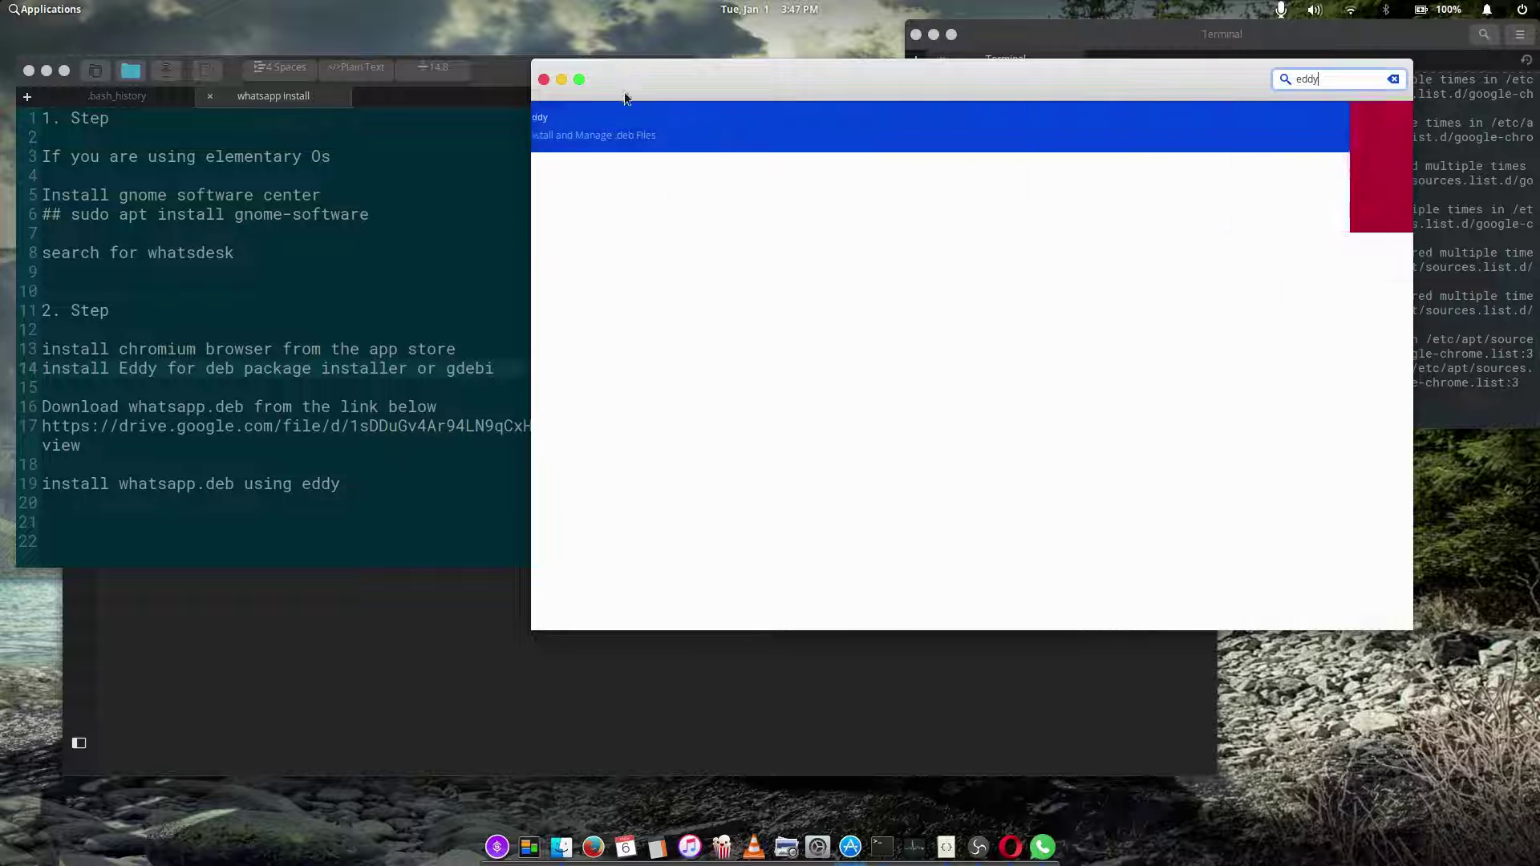
left_click(1392, 78)
type("gdebi")
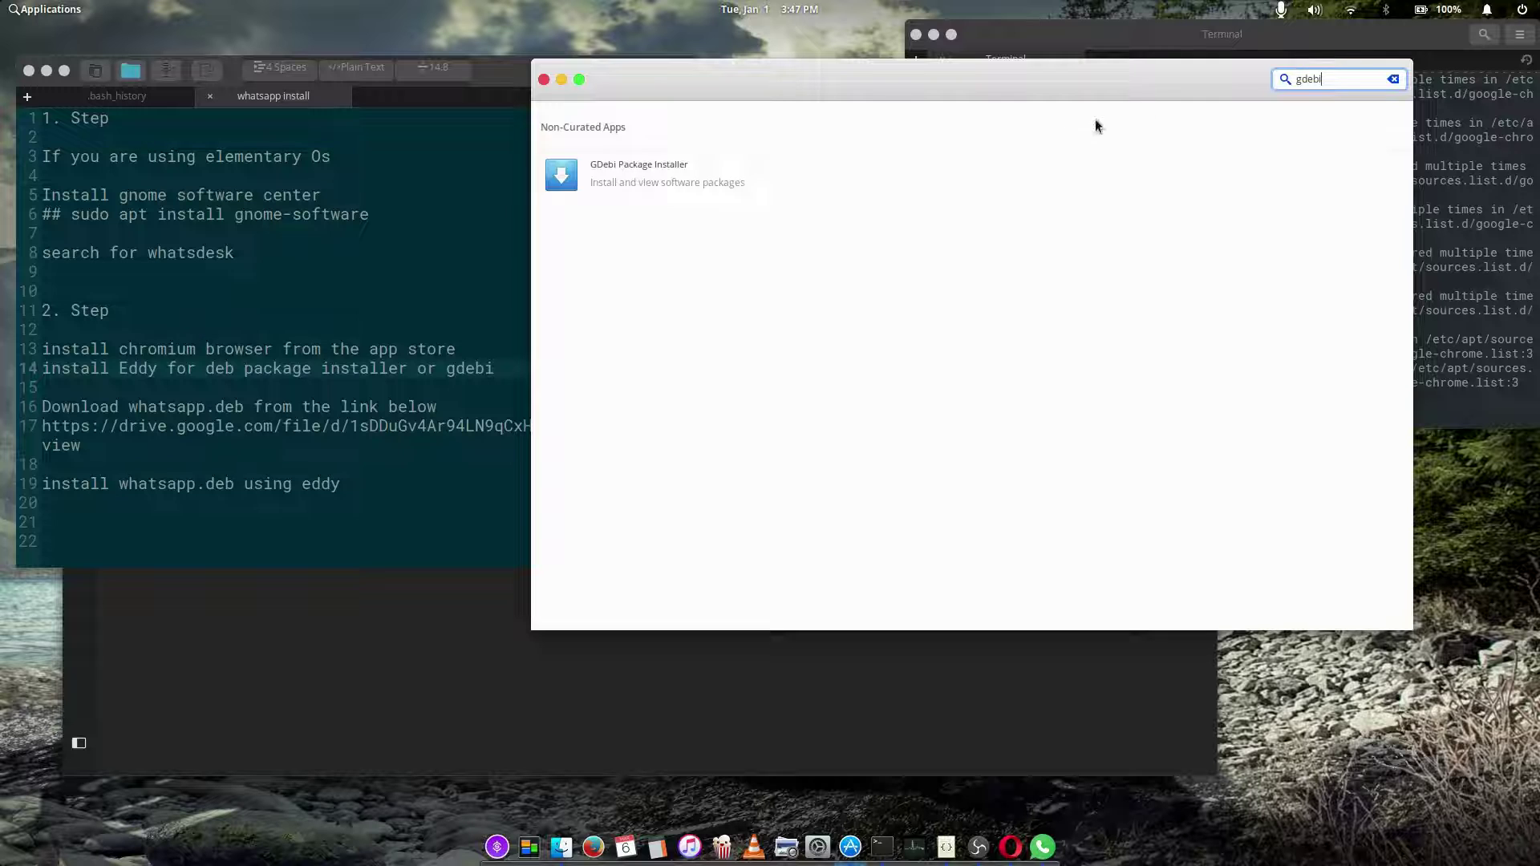
left_click(938, 170)
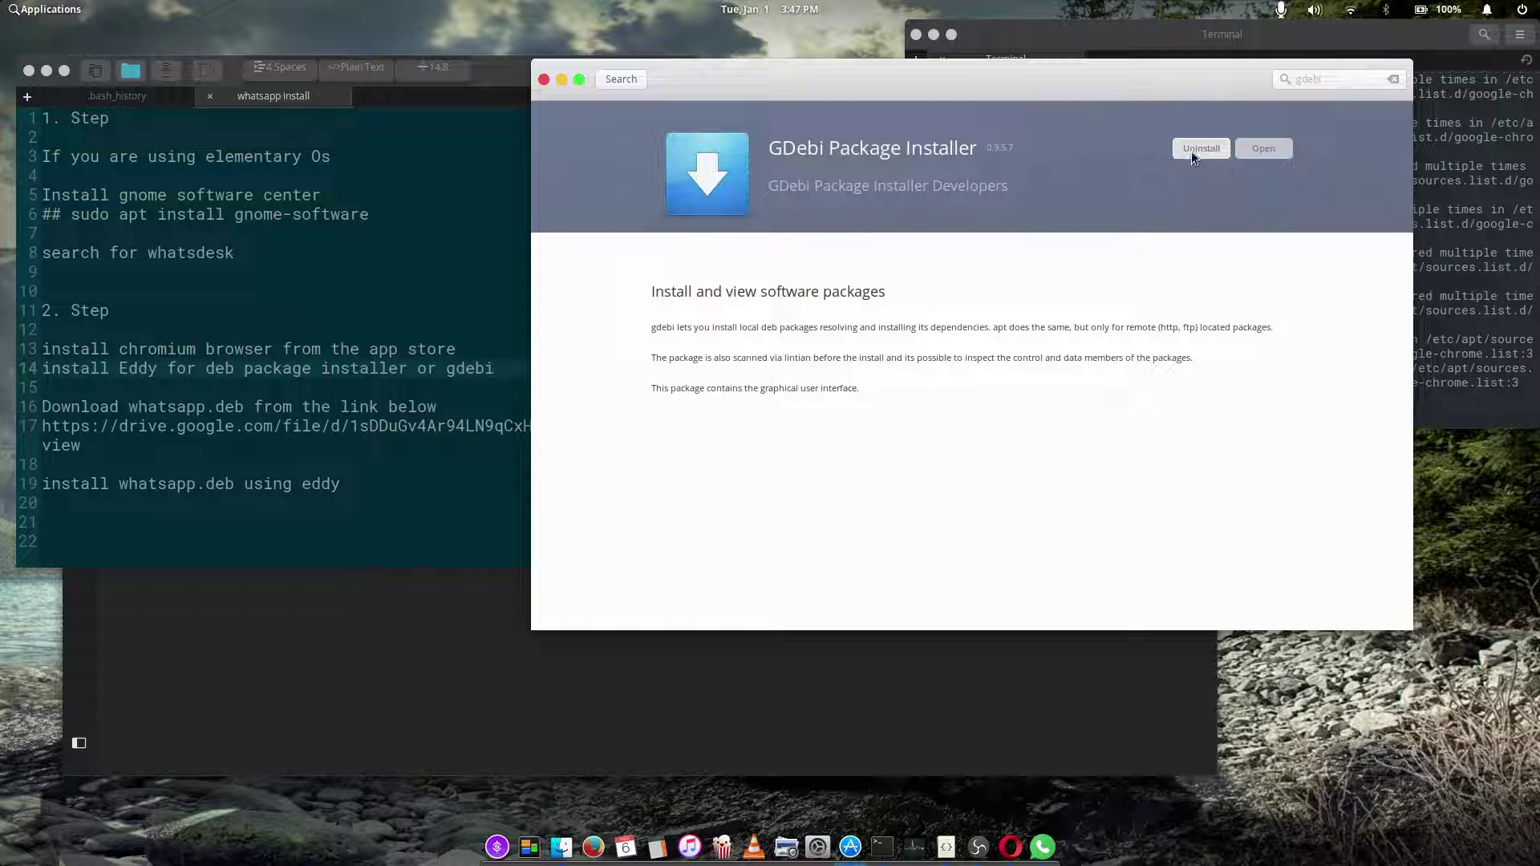
left_click_drag(910, 72, 982, 98)
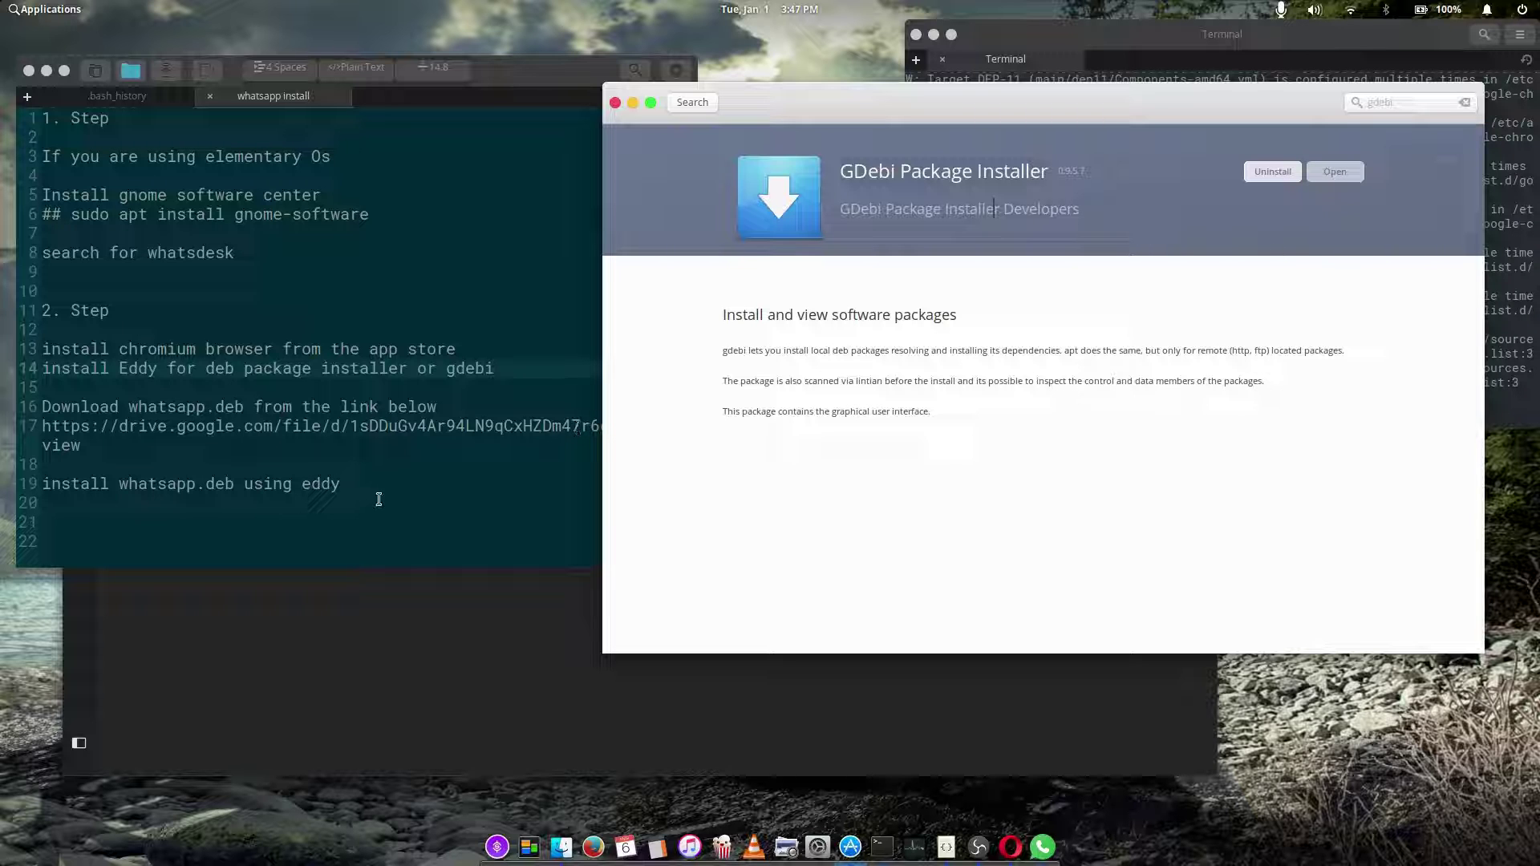
left_click_drag(1148, 116, 979, 118)
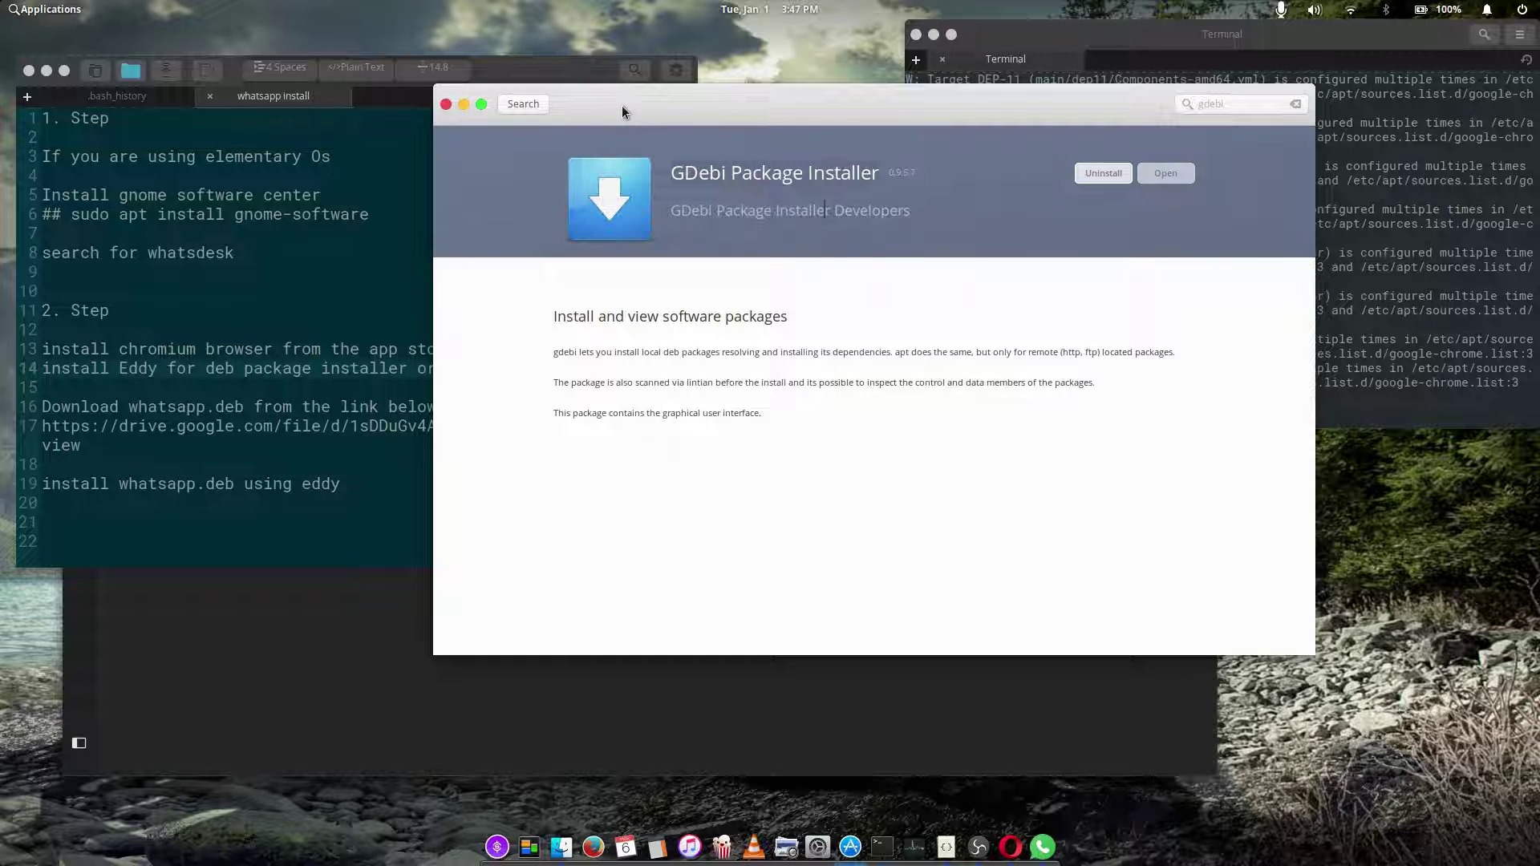
left_click_drag(748, 120, 834, 212)
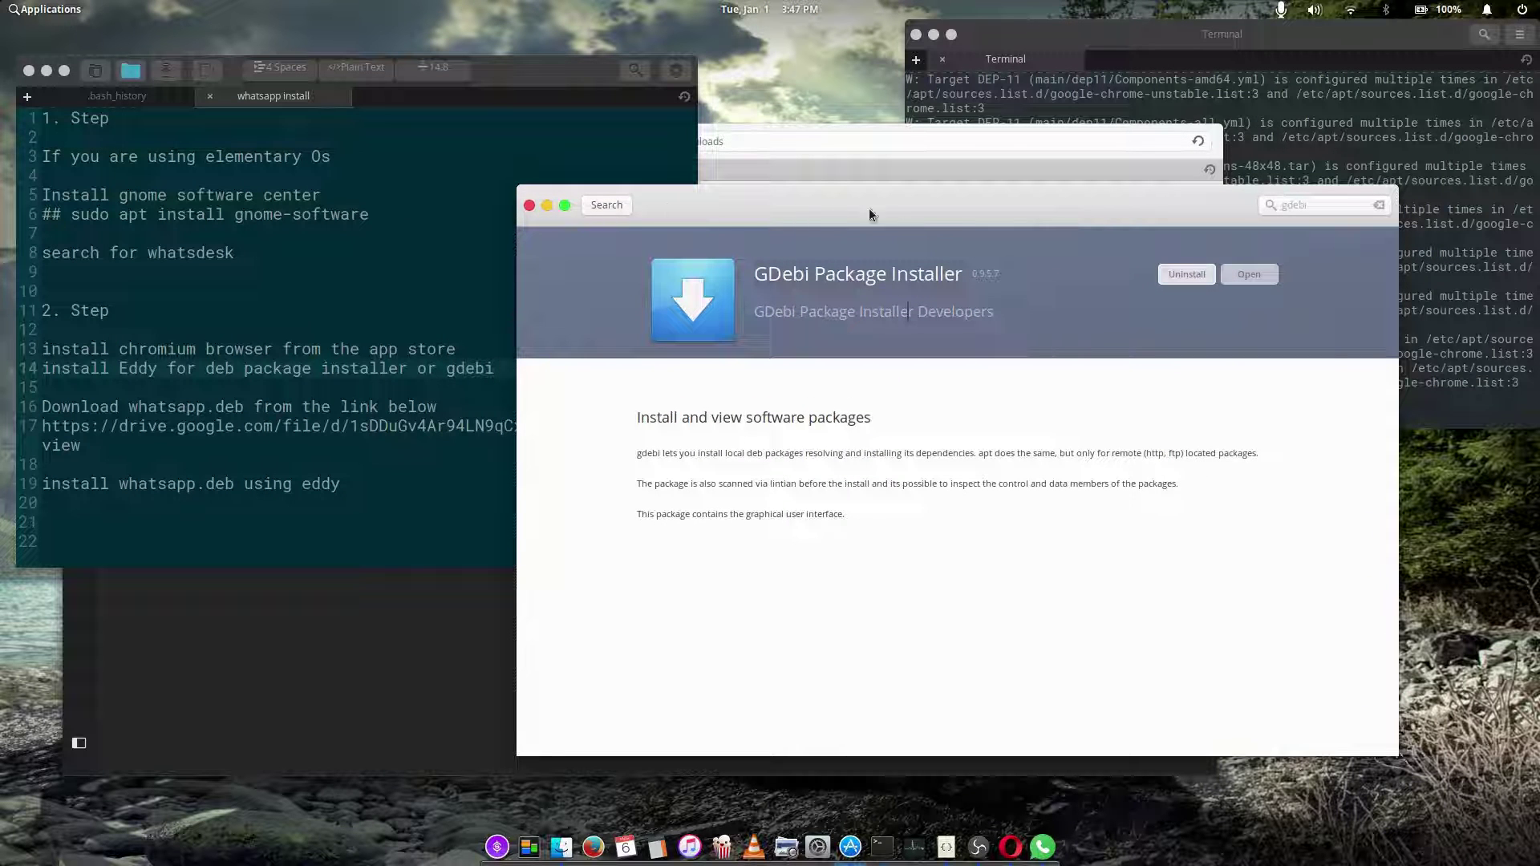
left_click(377, 492)
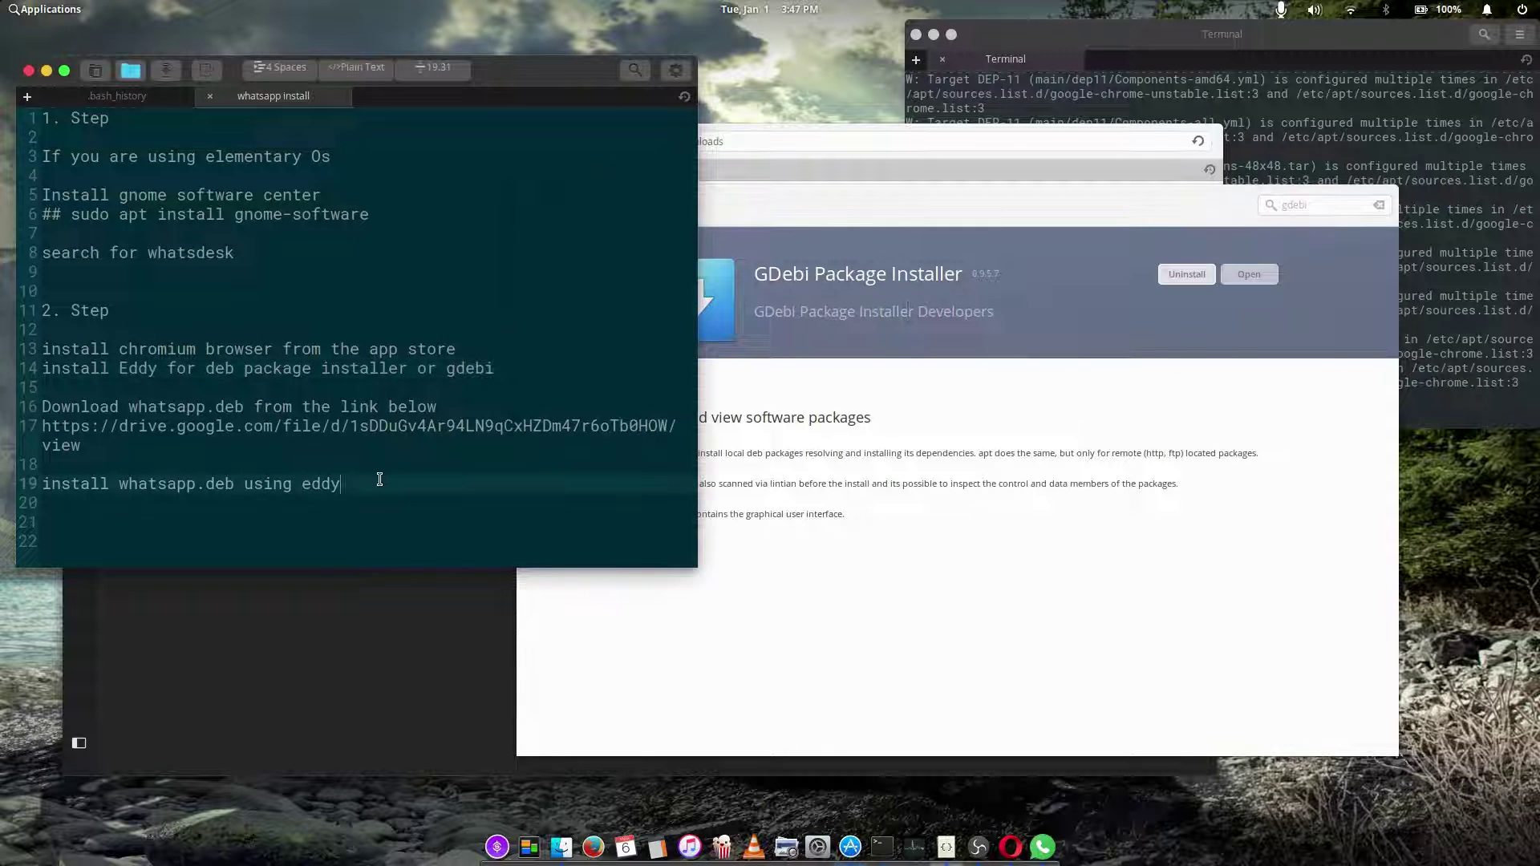
- Open whatsapp-webapp_1.0_all.deb from the Downloads folder with Eddy
left_click(859, 135)
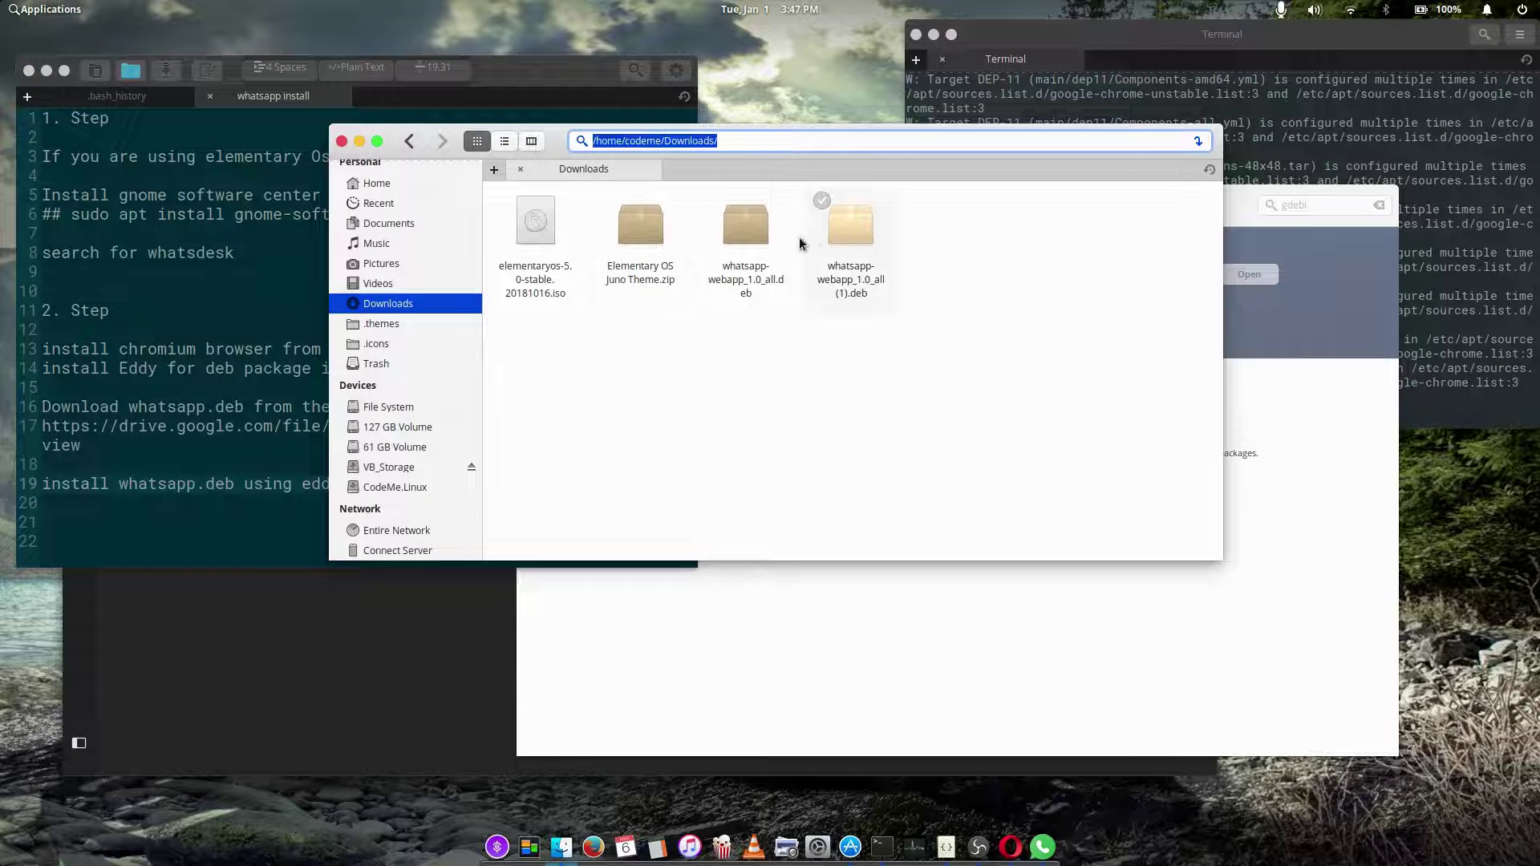
left_click(750, 237)
right_click(758, 245)
mouse_move(834, 272)
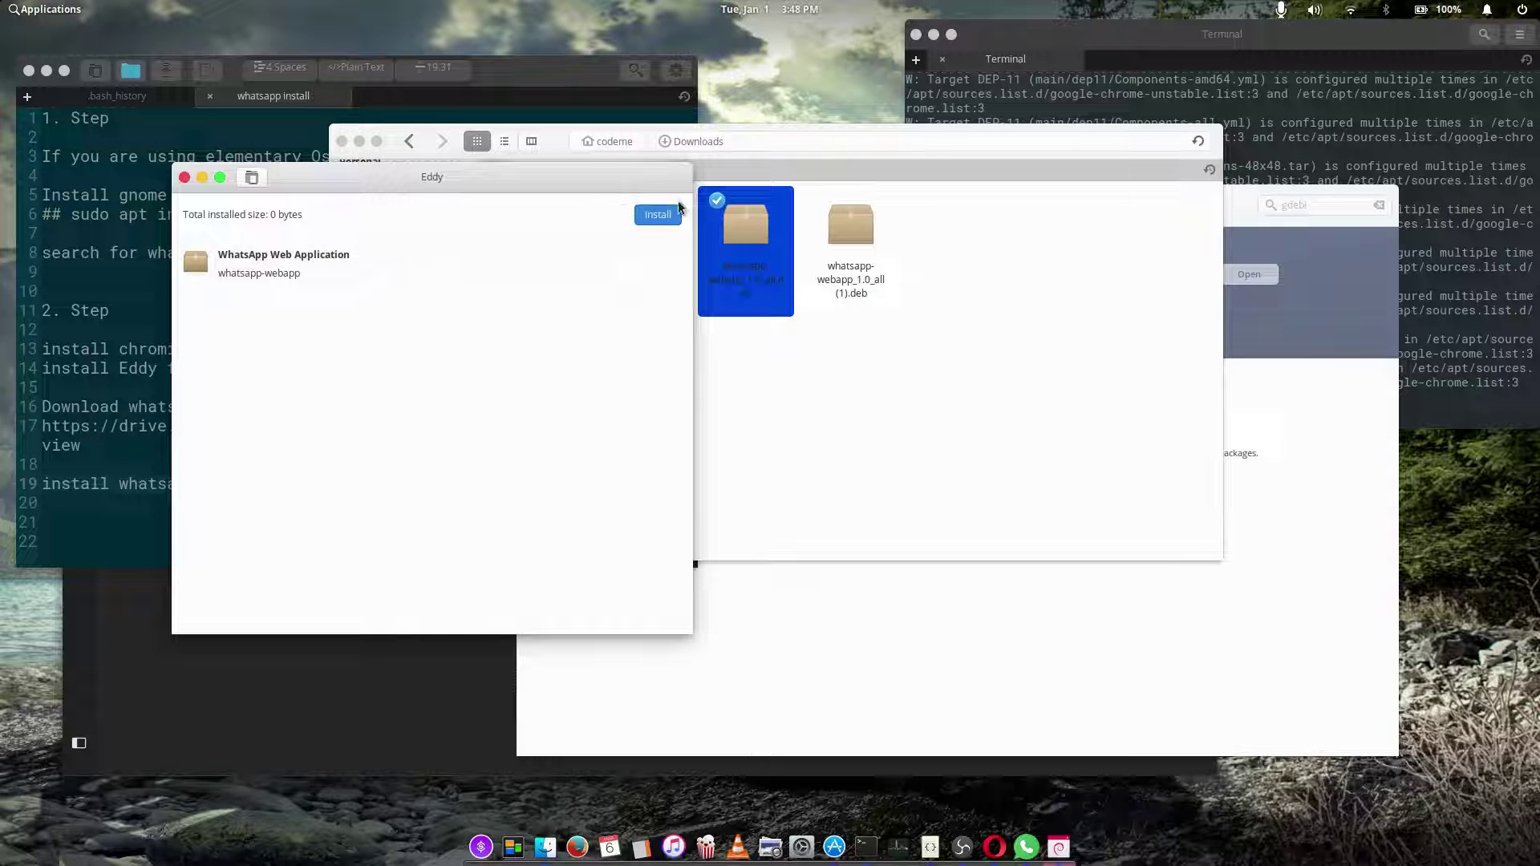
- Install WhatsApp Web Application in Eddy, authenticating with the account password
left_click(651, 215)
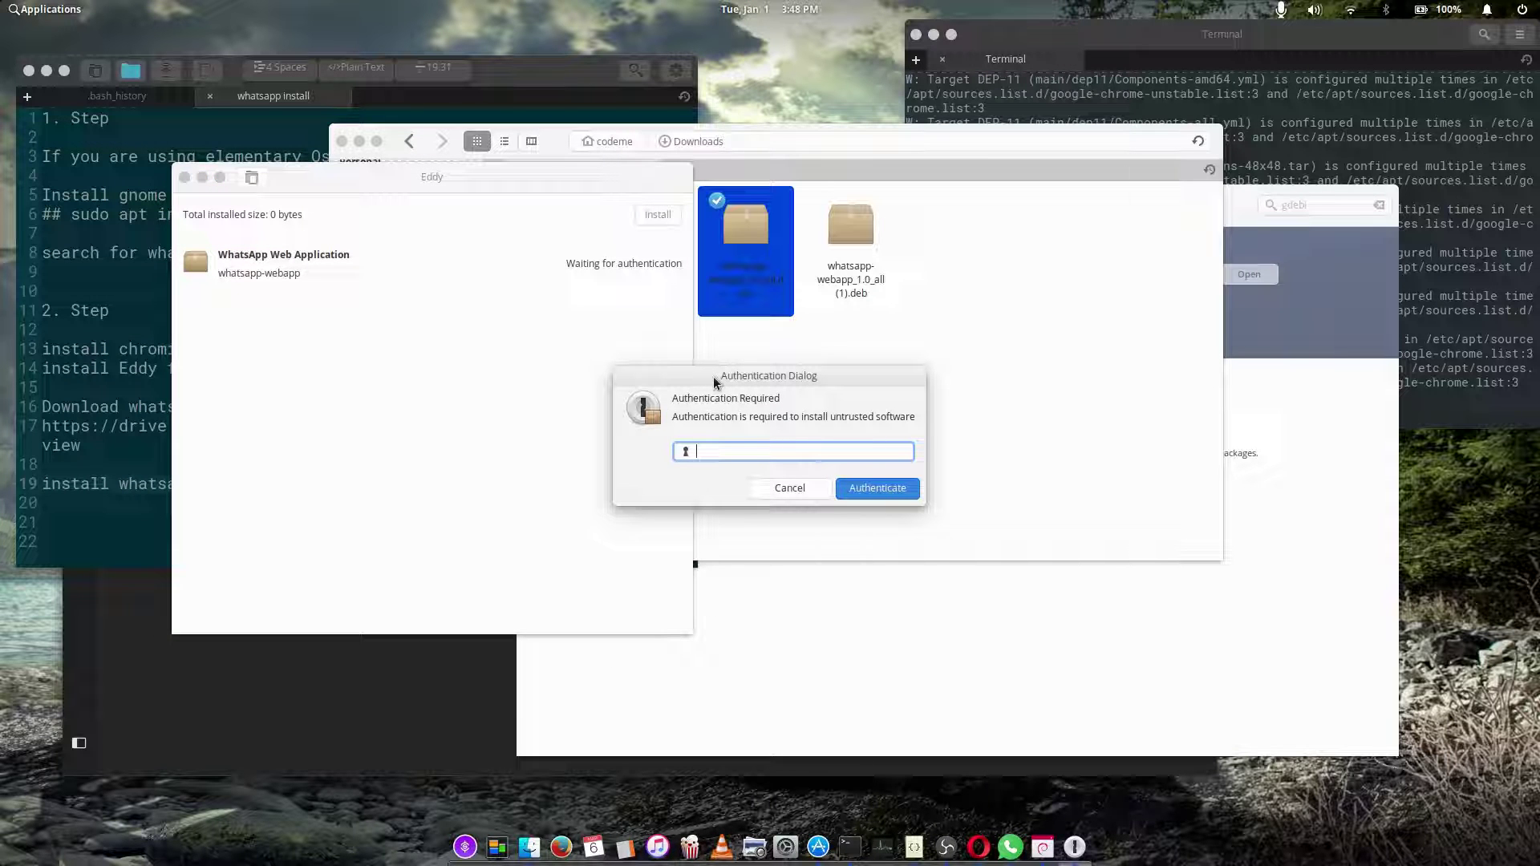
type("•••••••••")
key("Return")
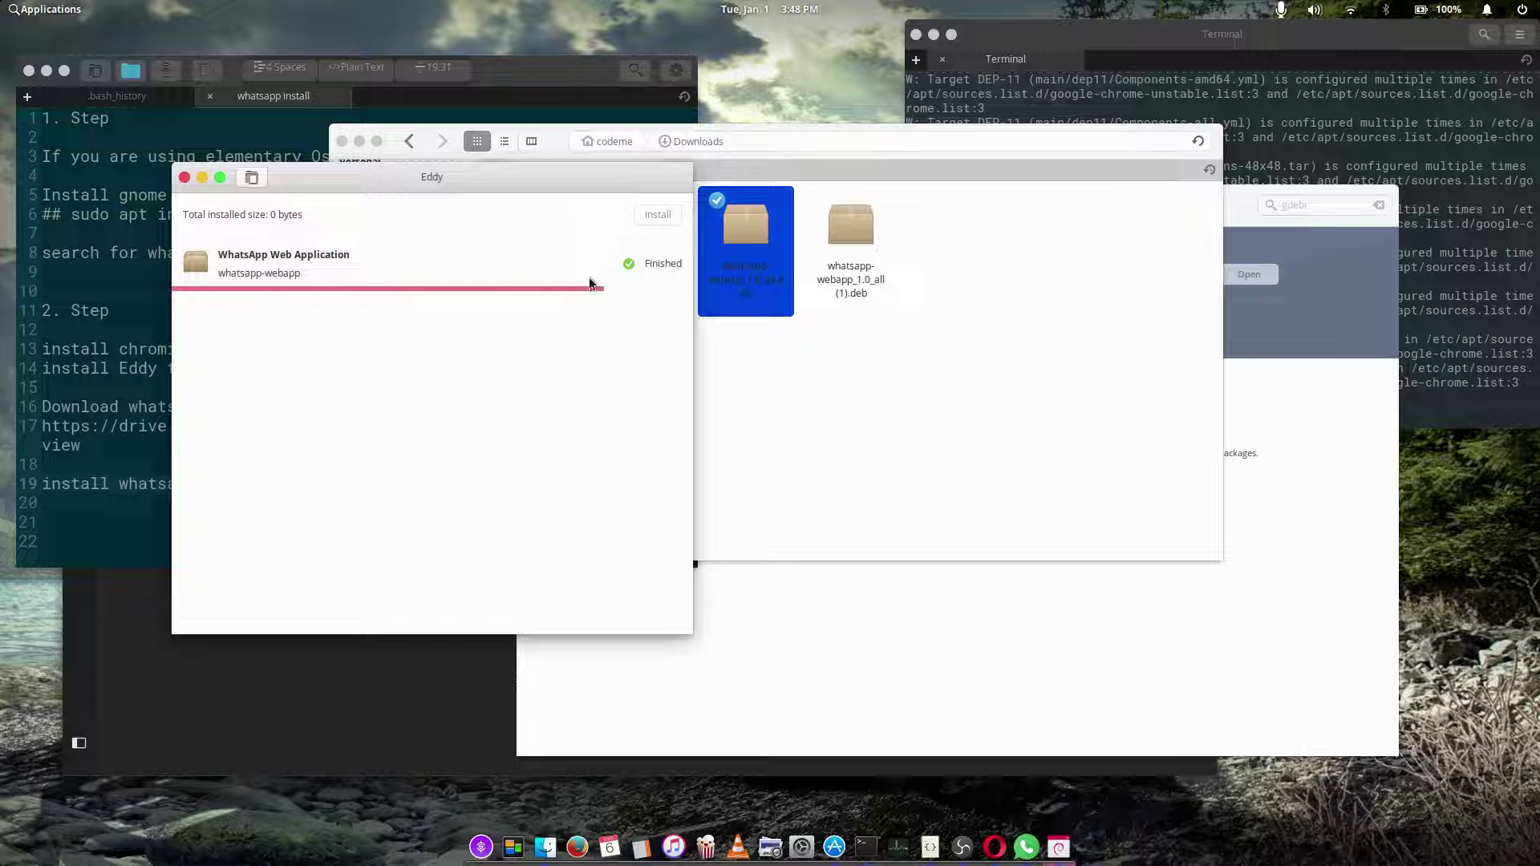
- Launch the WhatsApp tile from page 2 of the Applications grid
left_click(44, 9)
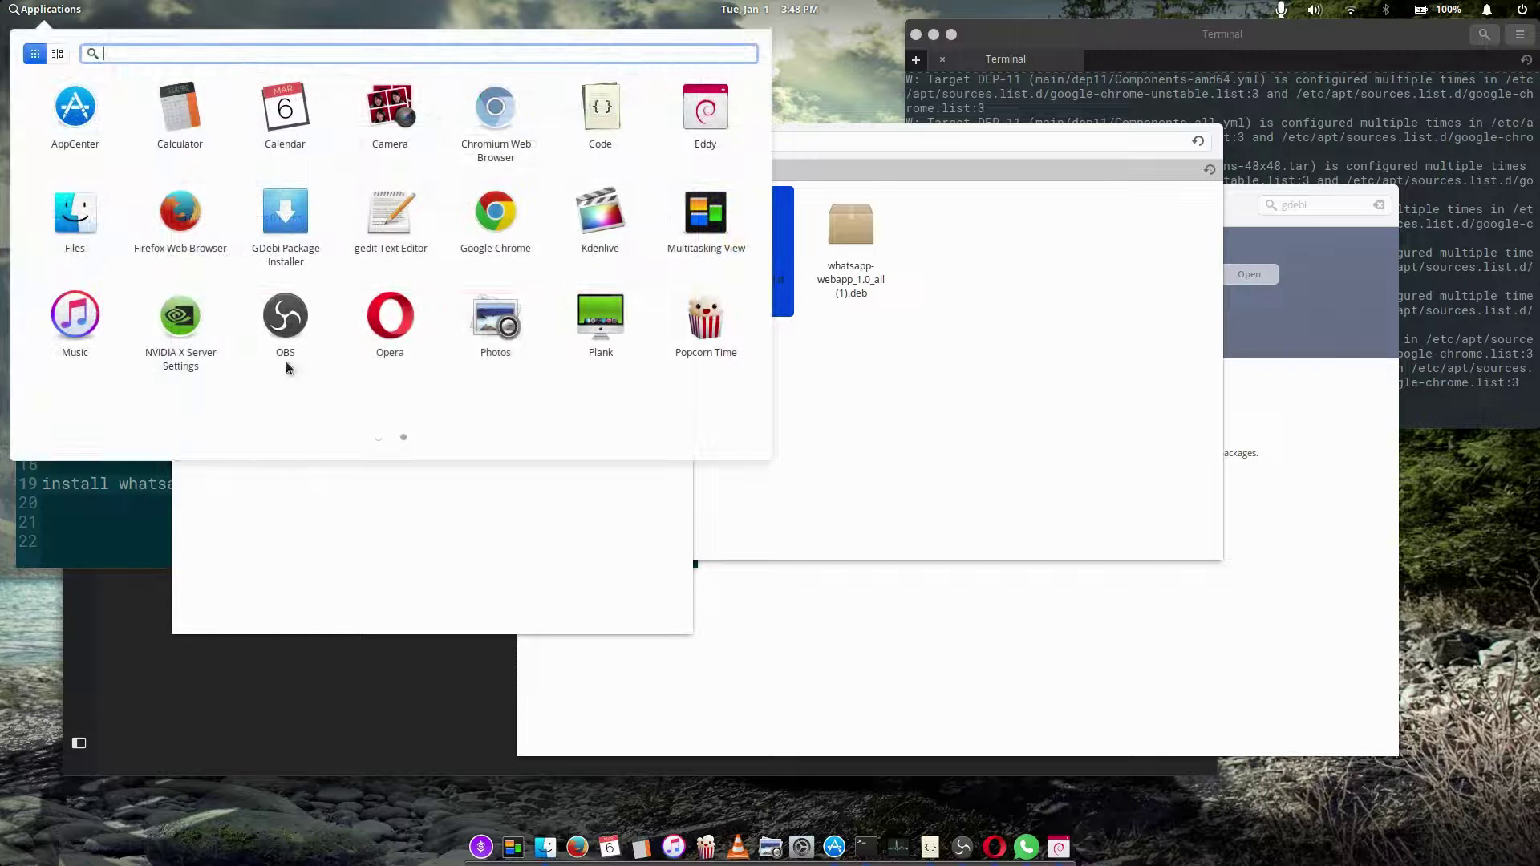
scroll(484, 321, "down", 1)
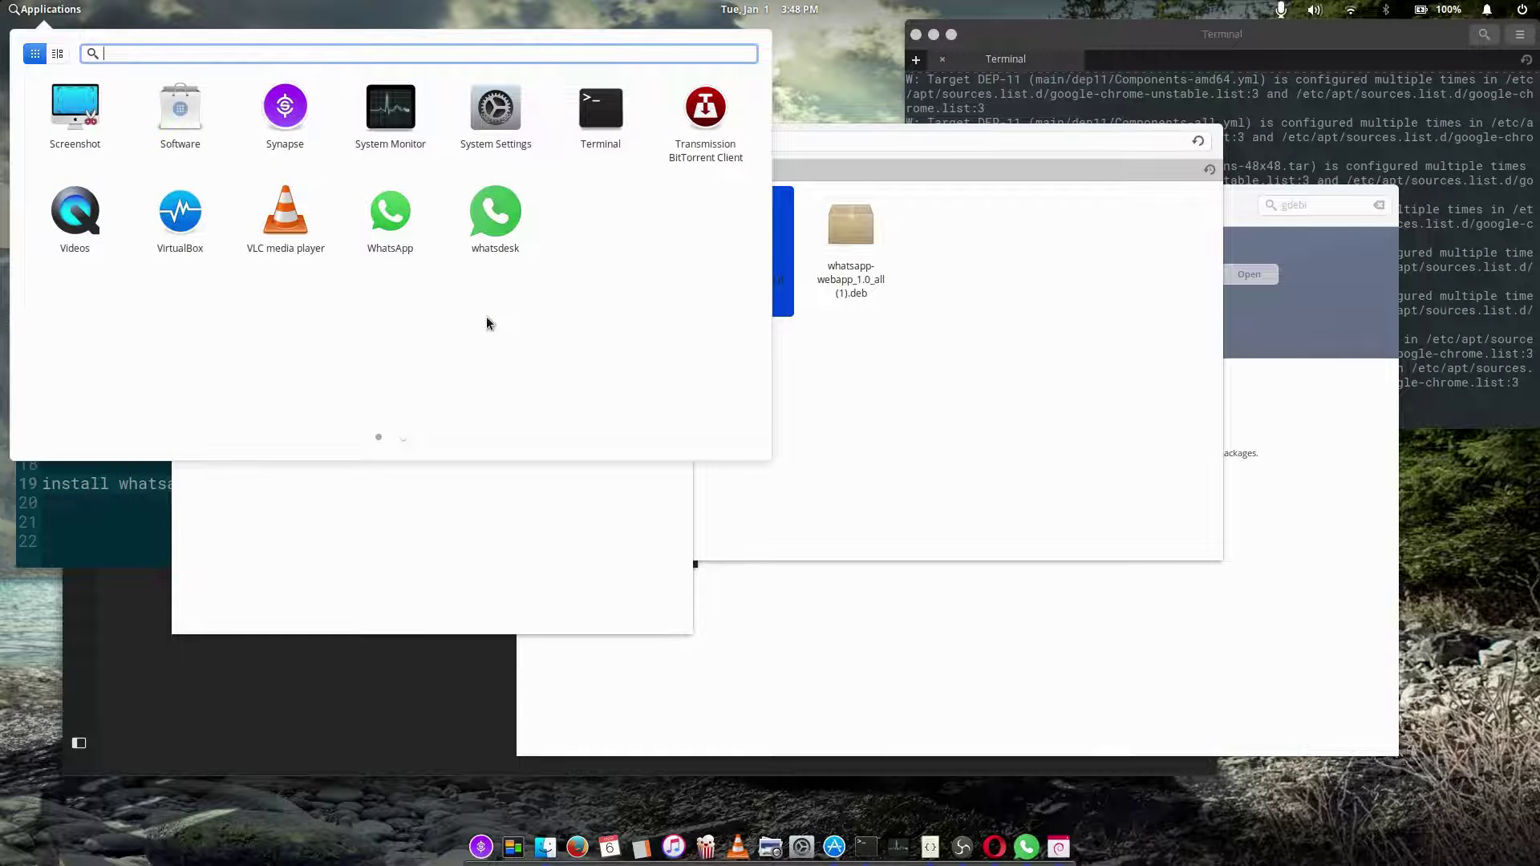
scroll(486, 321, "up", 1)
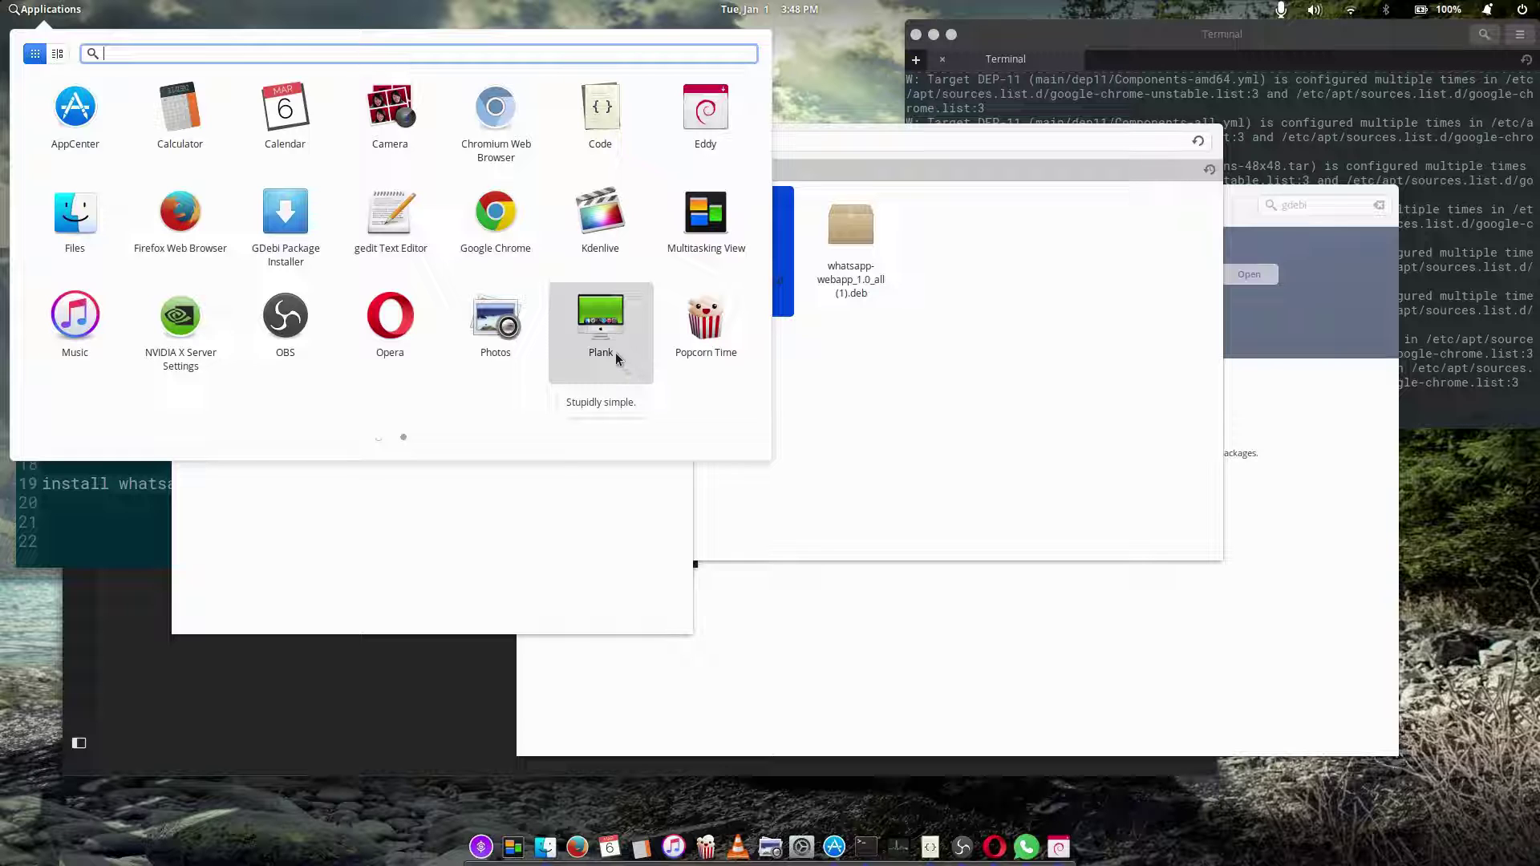
scroll(405, 276, "down", 1)
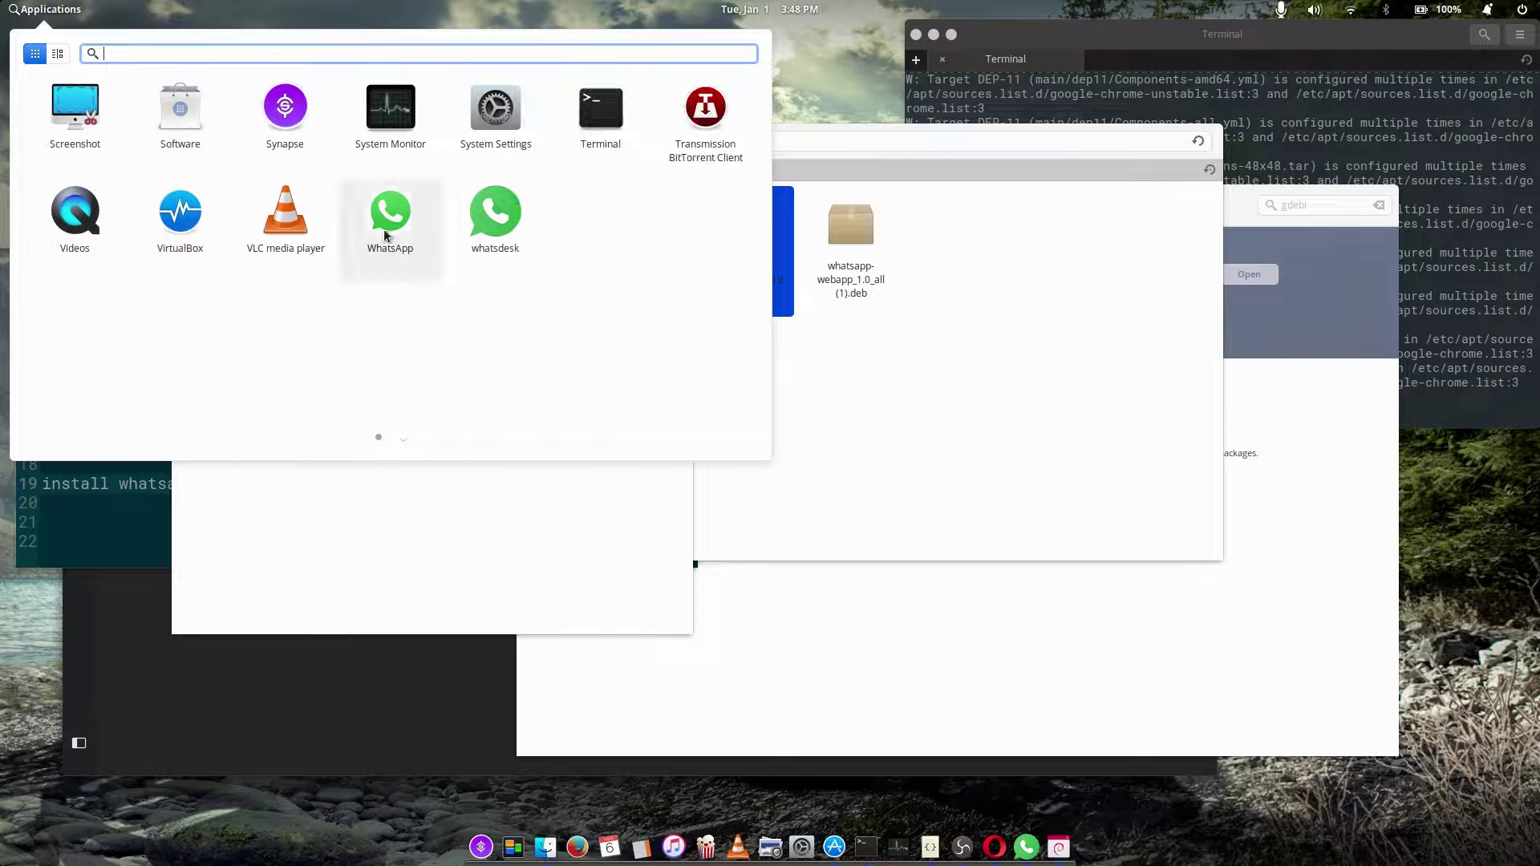
left_click(385, 231)
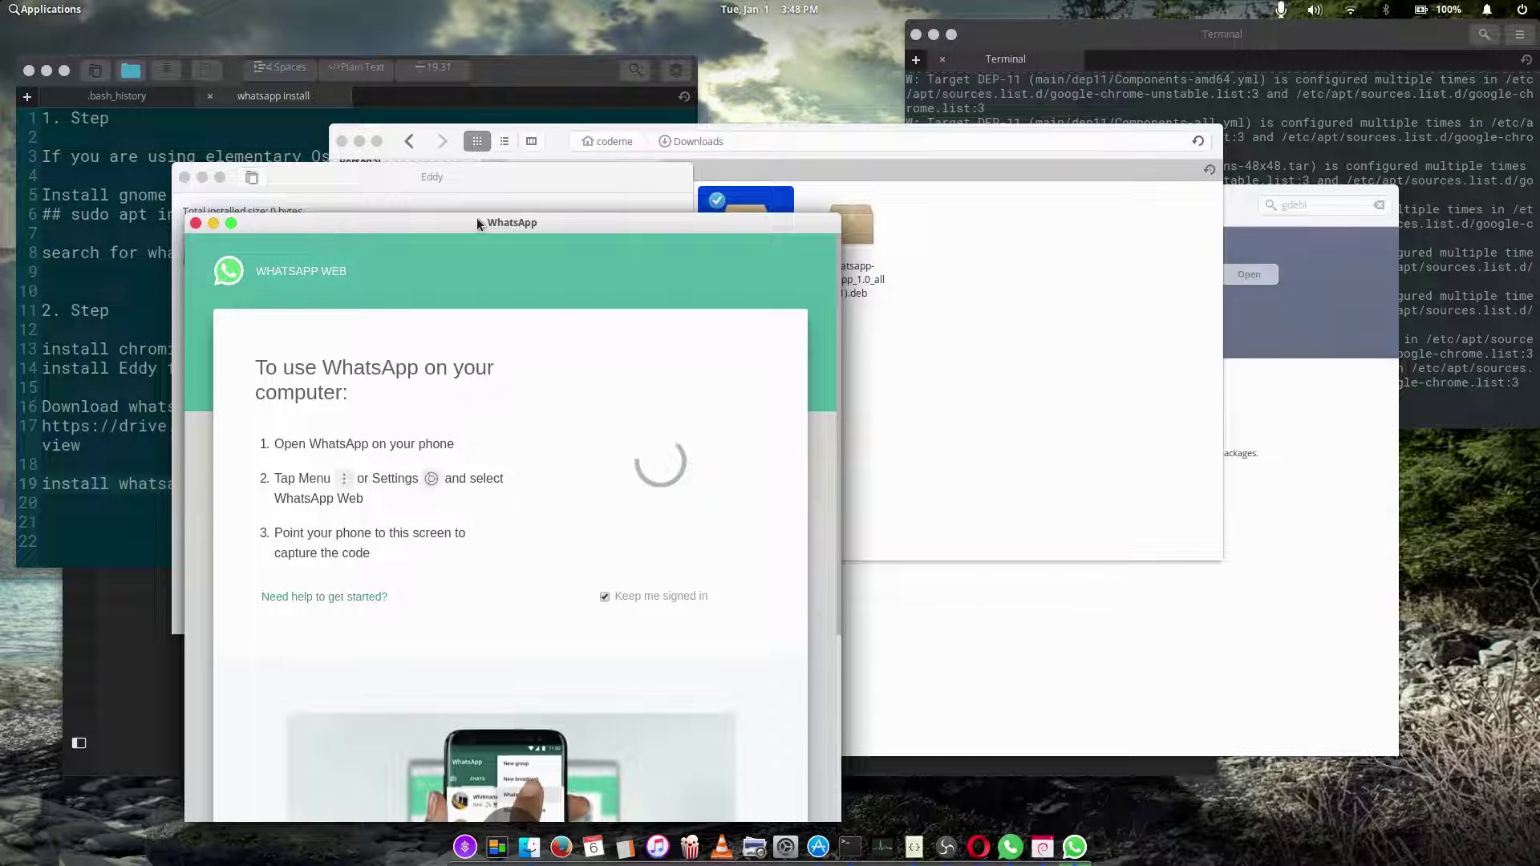
- Open WhatsDesk too, placing WhatsApp on the left and WhatsDesk on the right
left_click_drag(476, 222, 571, 65)
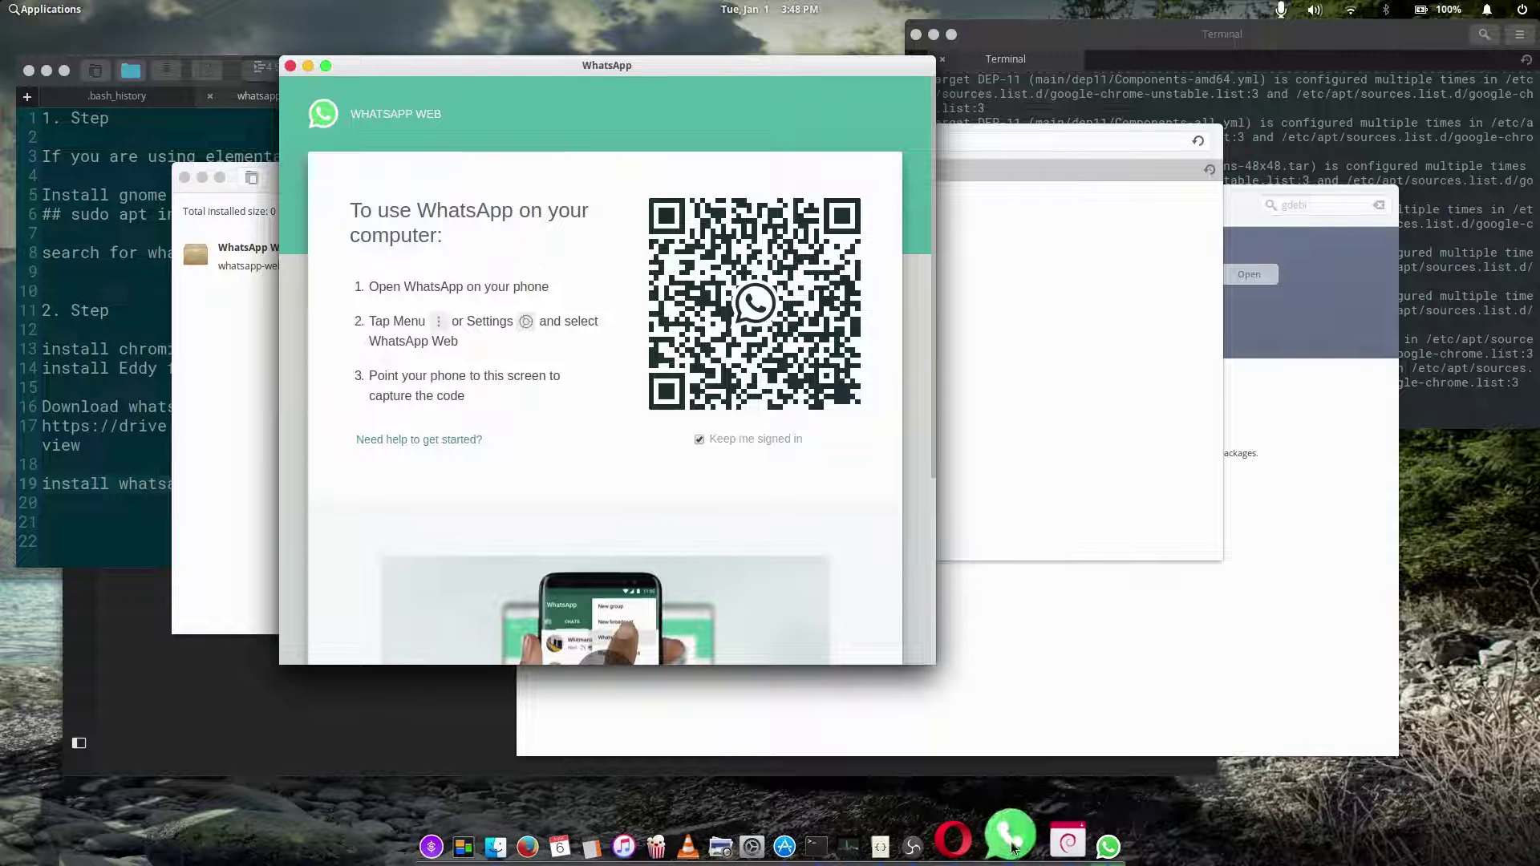
left_click(1012, 847)
left_click_drag(784, 148, 906, 131)
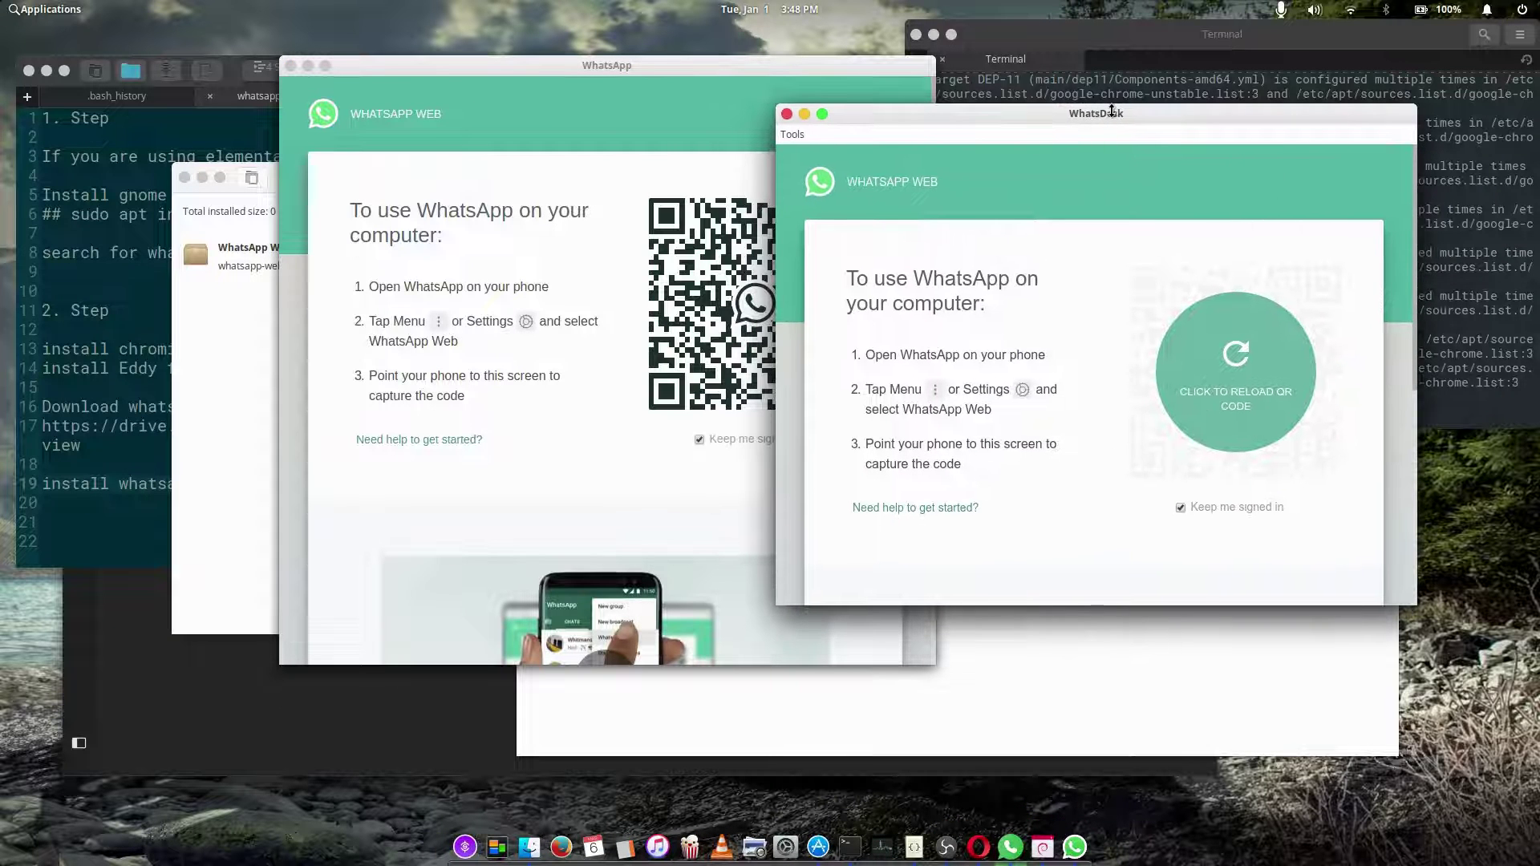
left_click_drag(706, 64, 476, 68)
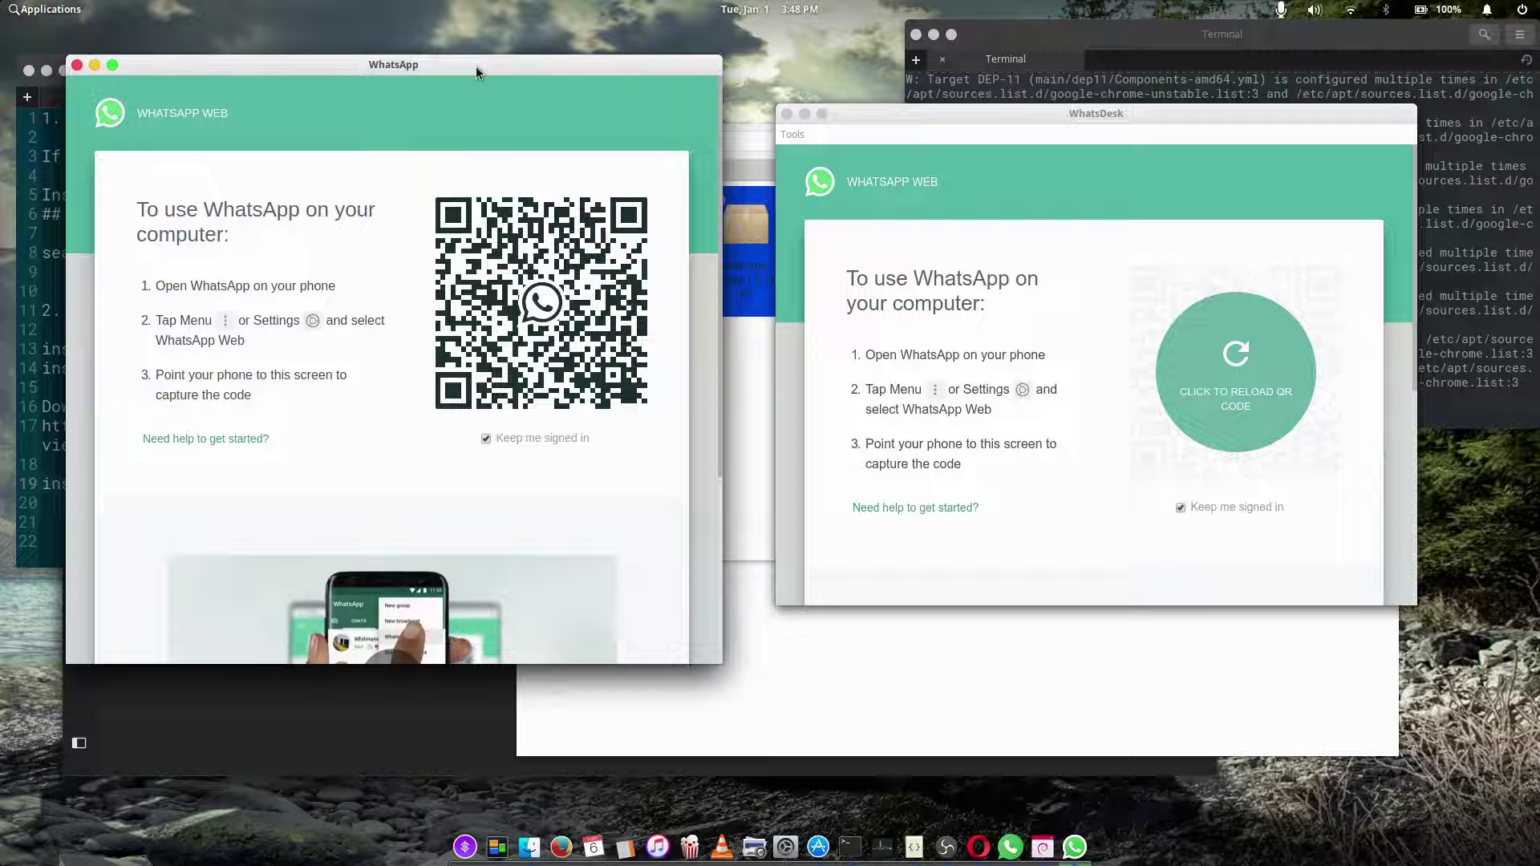
- Minimize the WhatsApp and WhatsDesk windows and move Eddy down and right
left_click(93, 65)
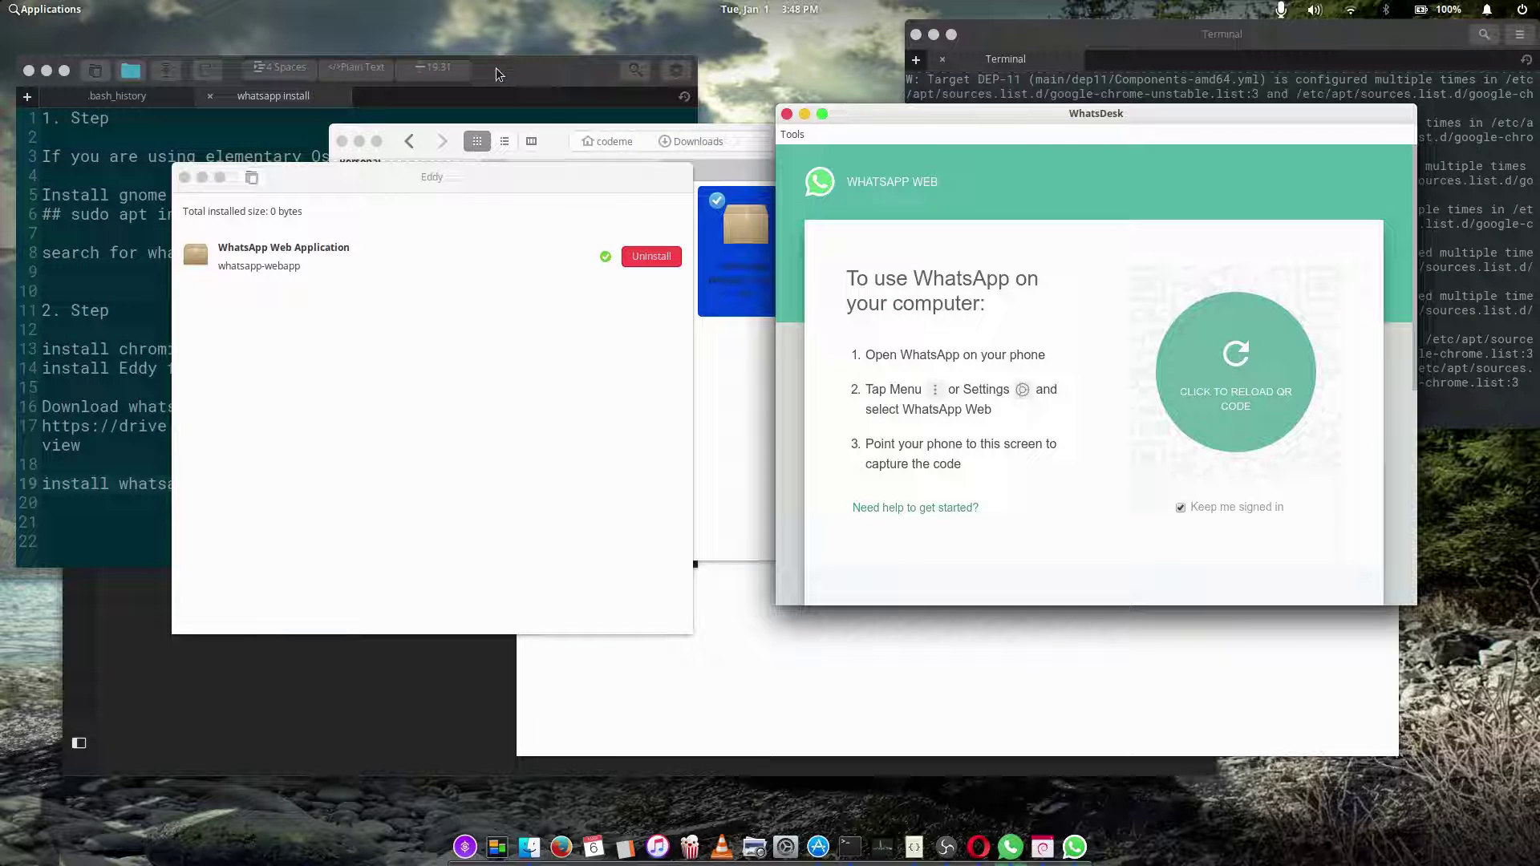
left_click(804, 114)
left_click_drag(348, 170, 676, 236)
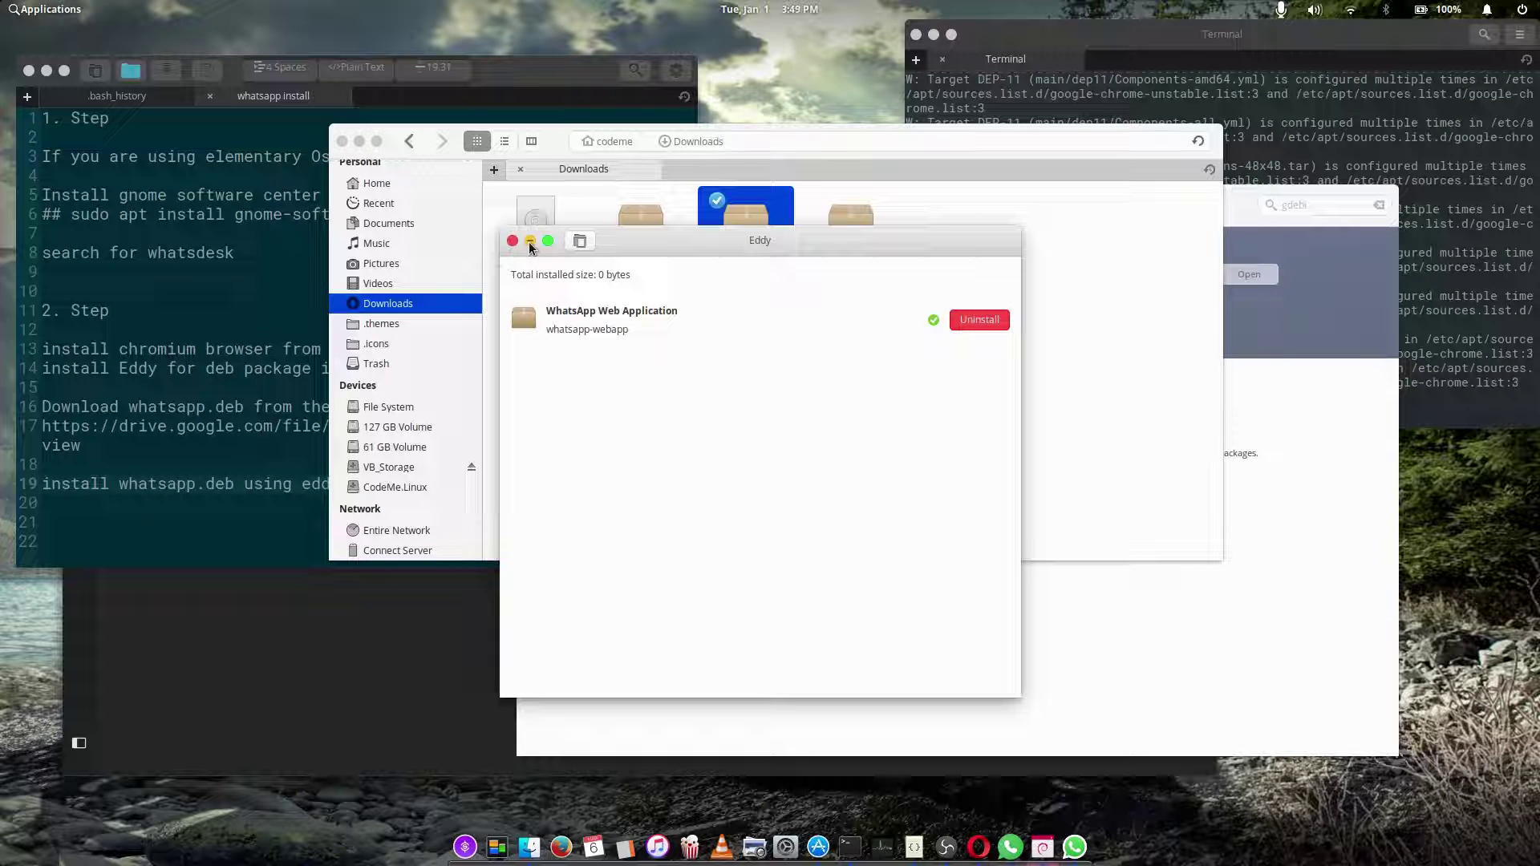